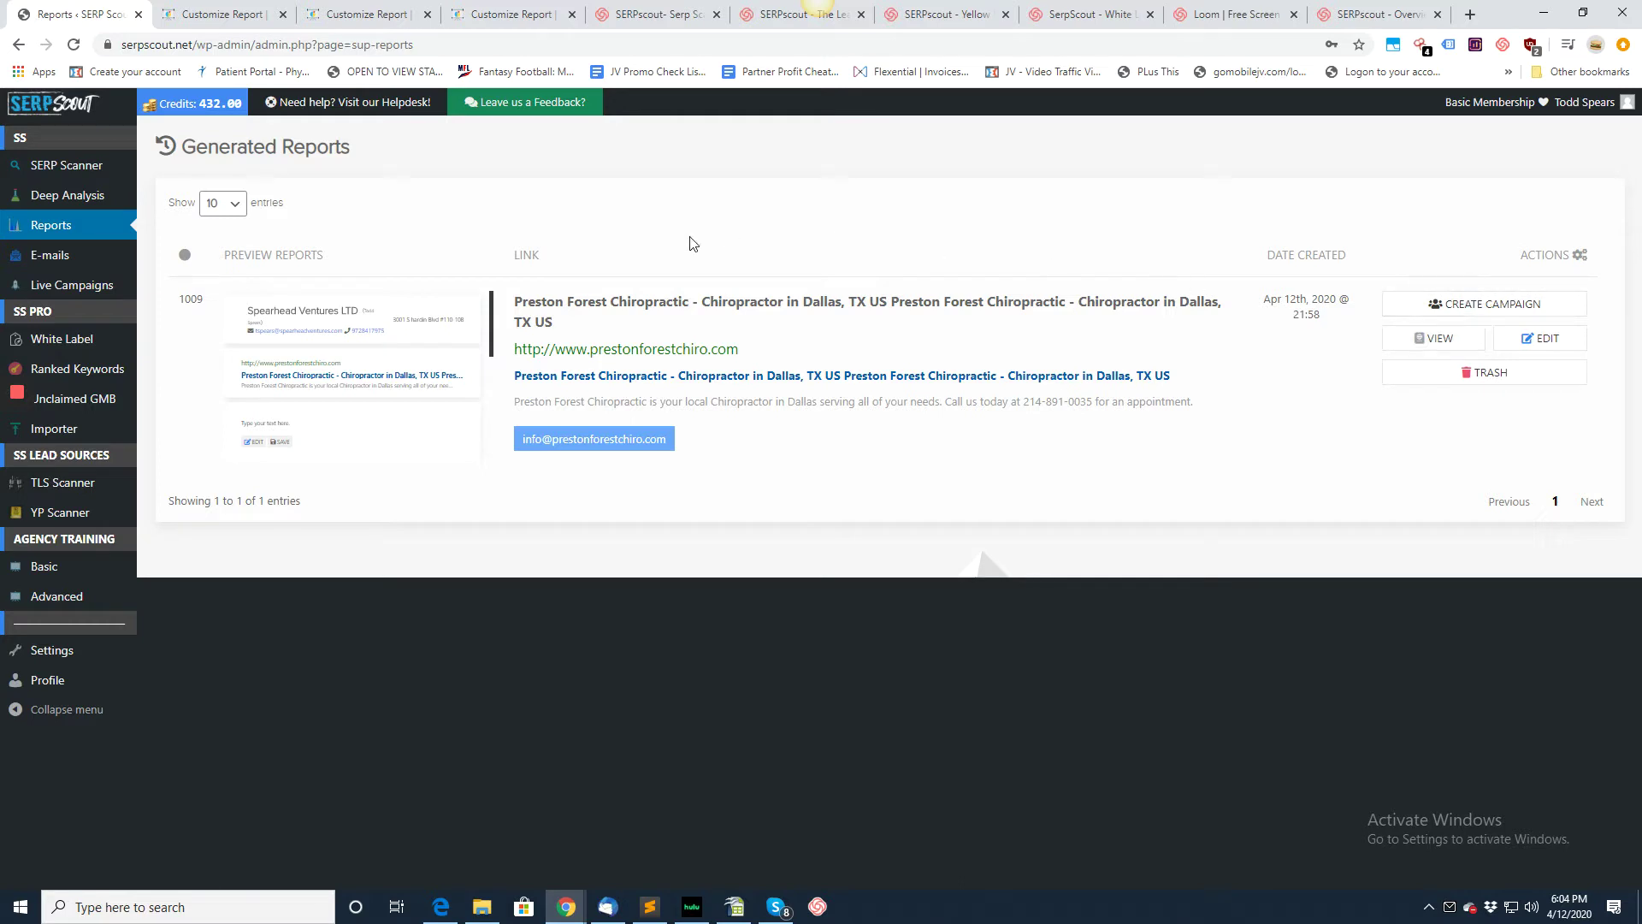
# Open the Preston Forest Chiropractic report for editing and look over its existing blocks
pyautogui.click(1545, 344)
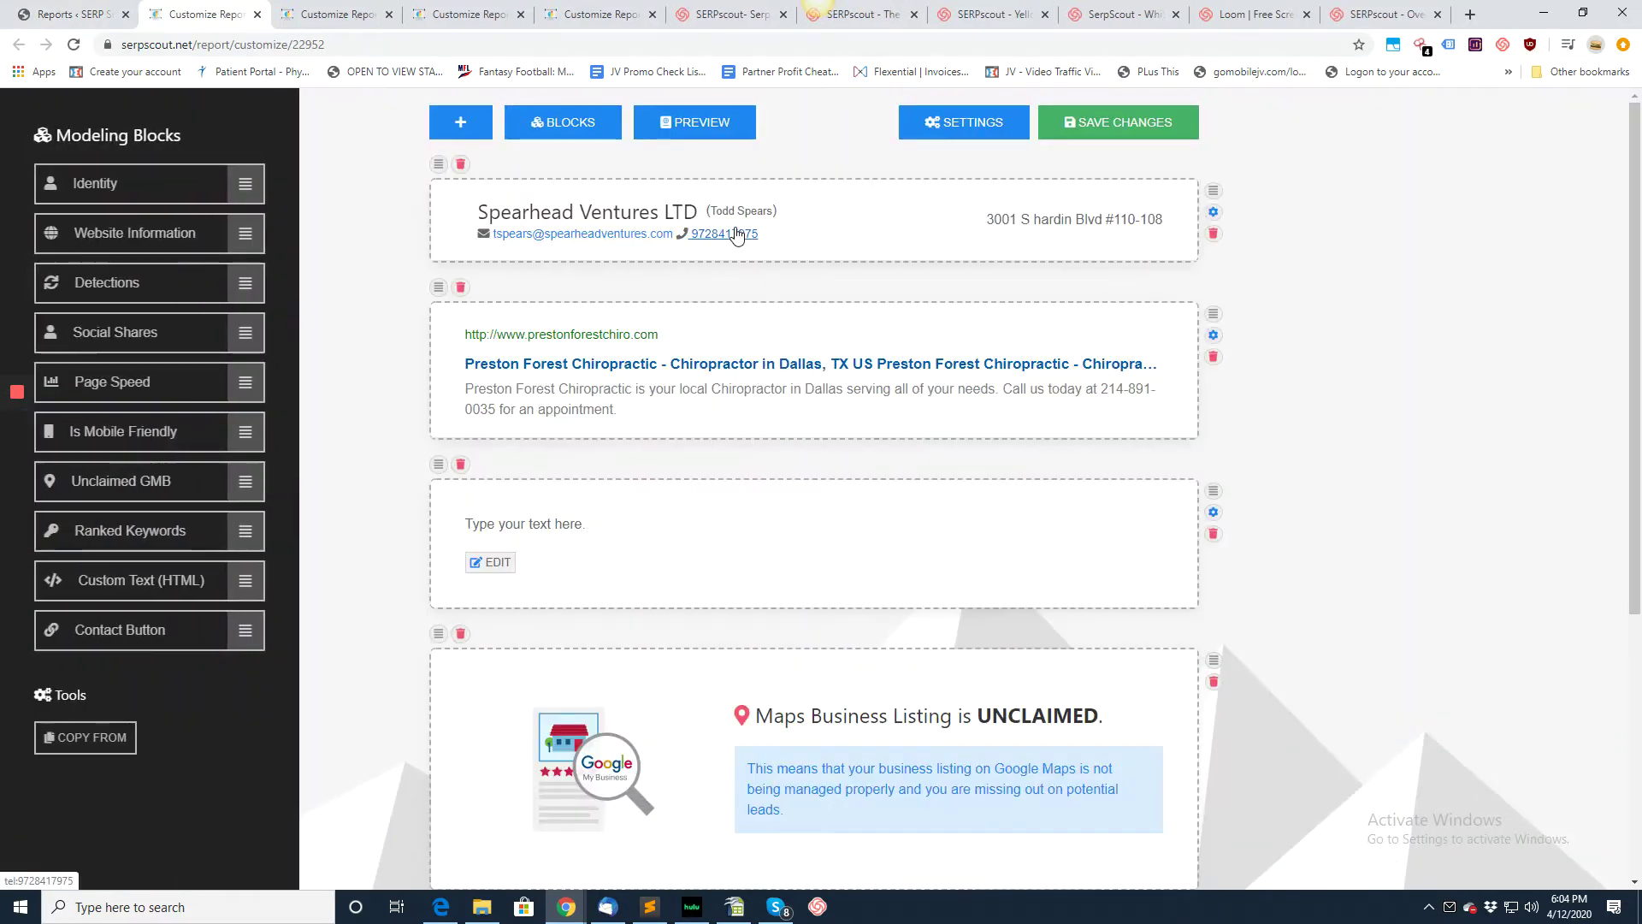
pyautogui.scroll(-3, 737, 358)
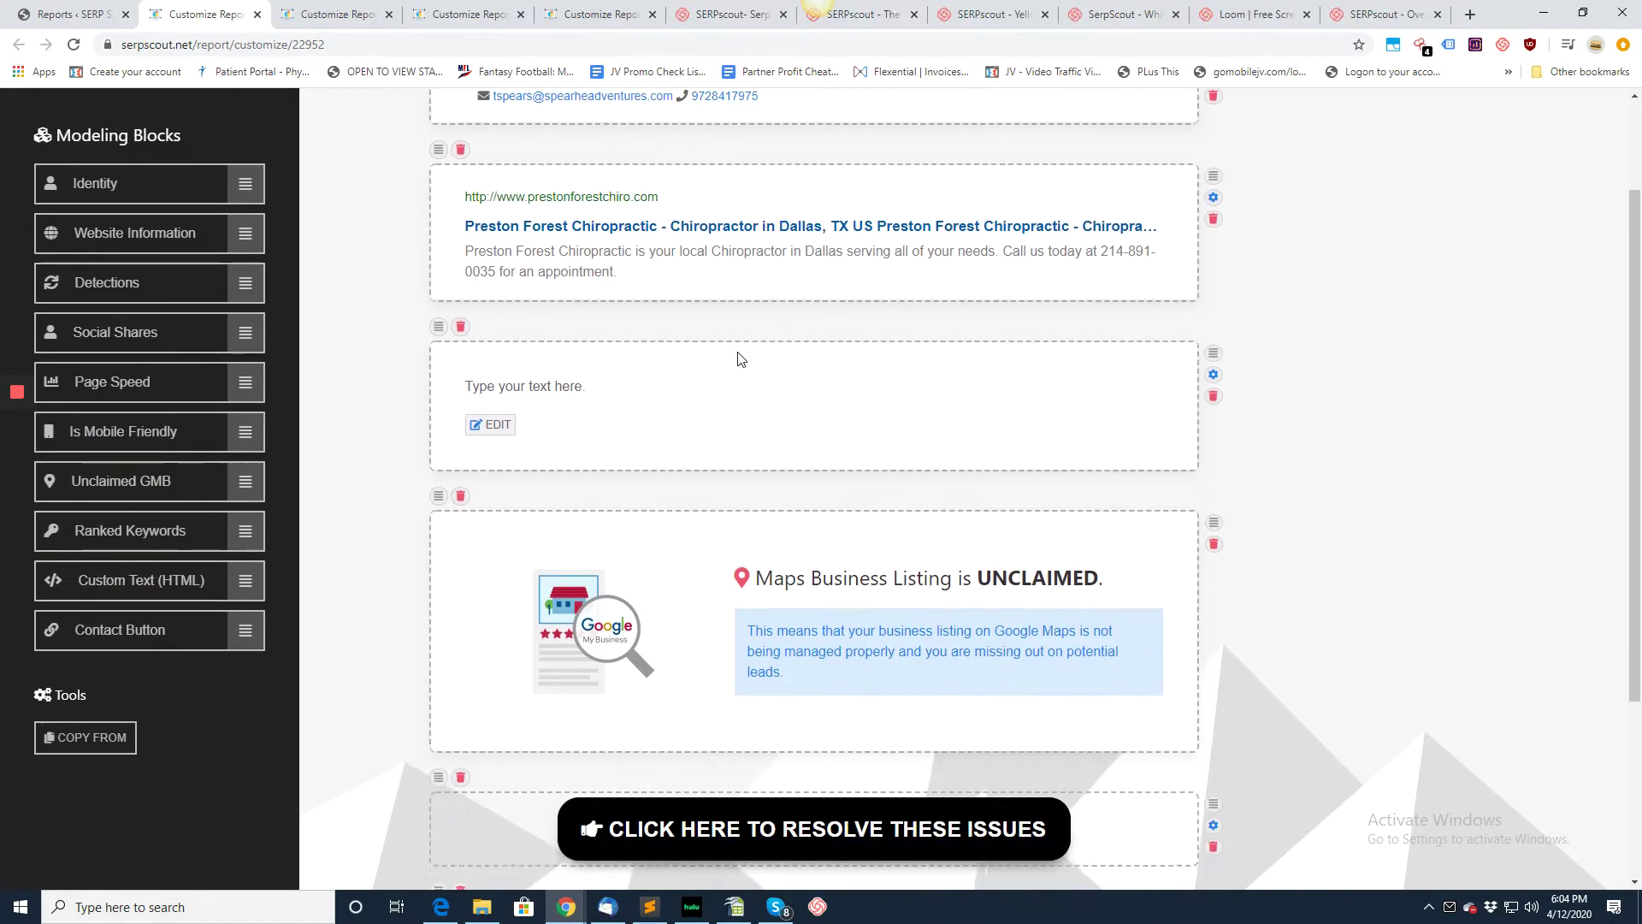
pyautogui.scroll(3, 739, 358)
pyautogui.scroll(-4, 739, 358)
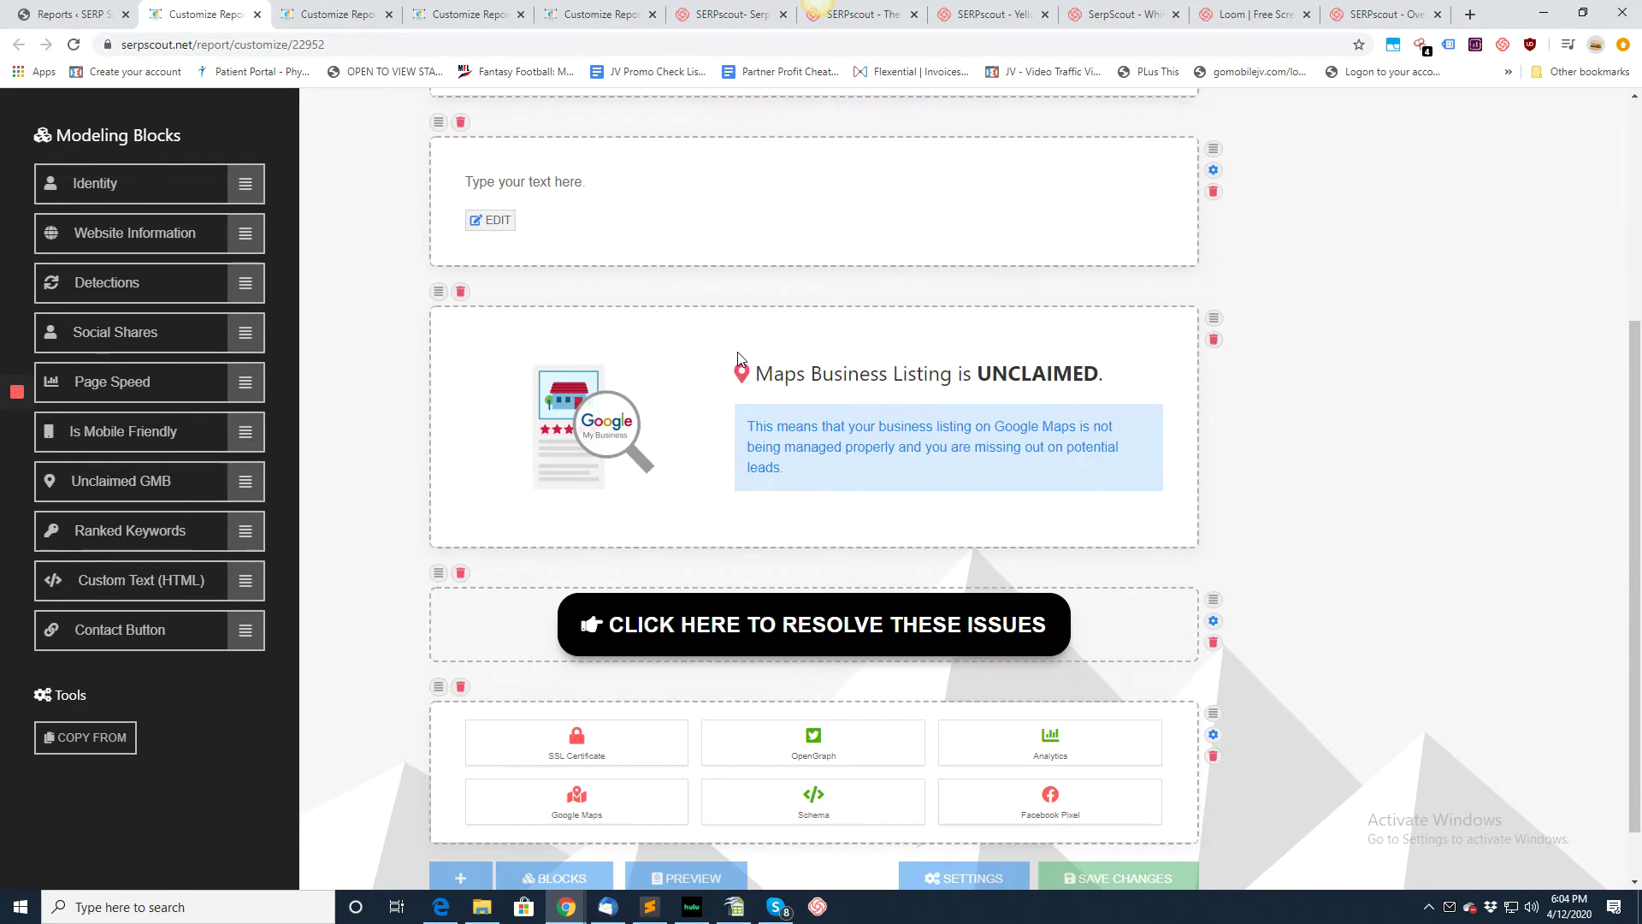
pyautogui.scroll(3, 741, 356)
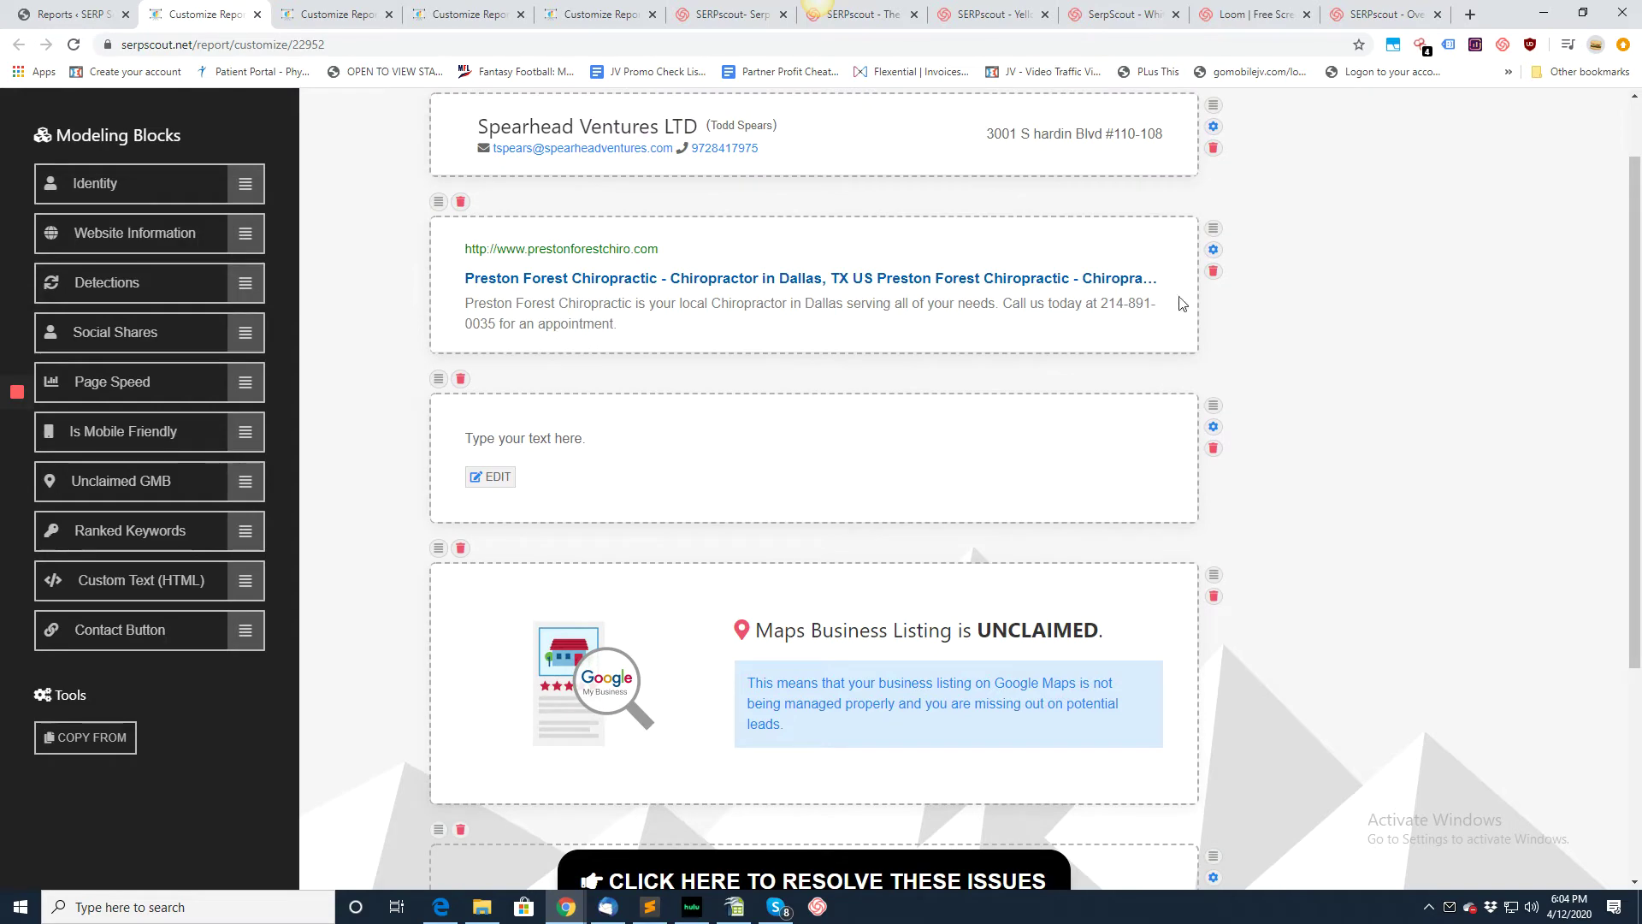
# Delete the website information, custom text, unclaimed Maps listing and detections blocks, keeping their containers
pyautogui.click(1213, 271)
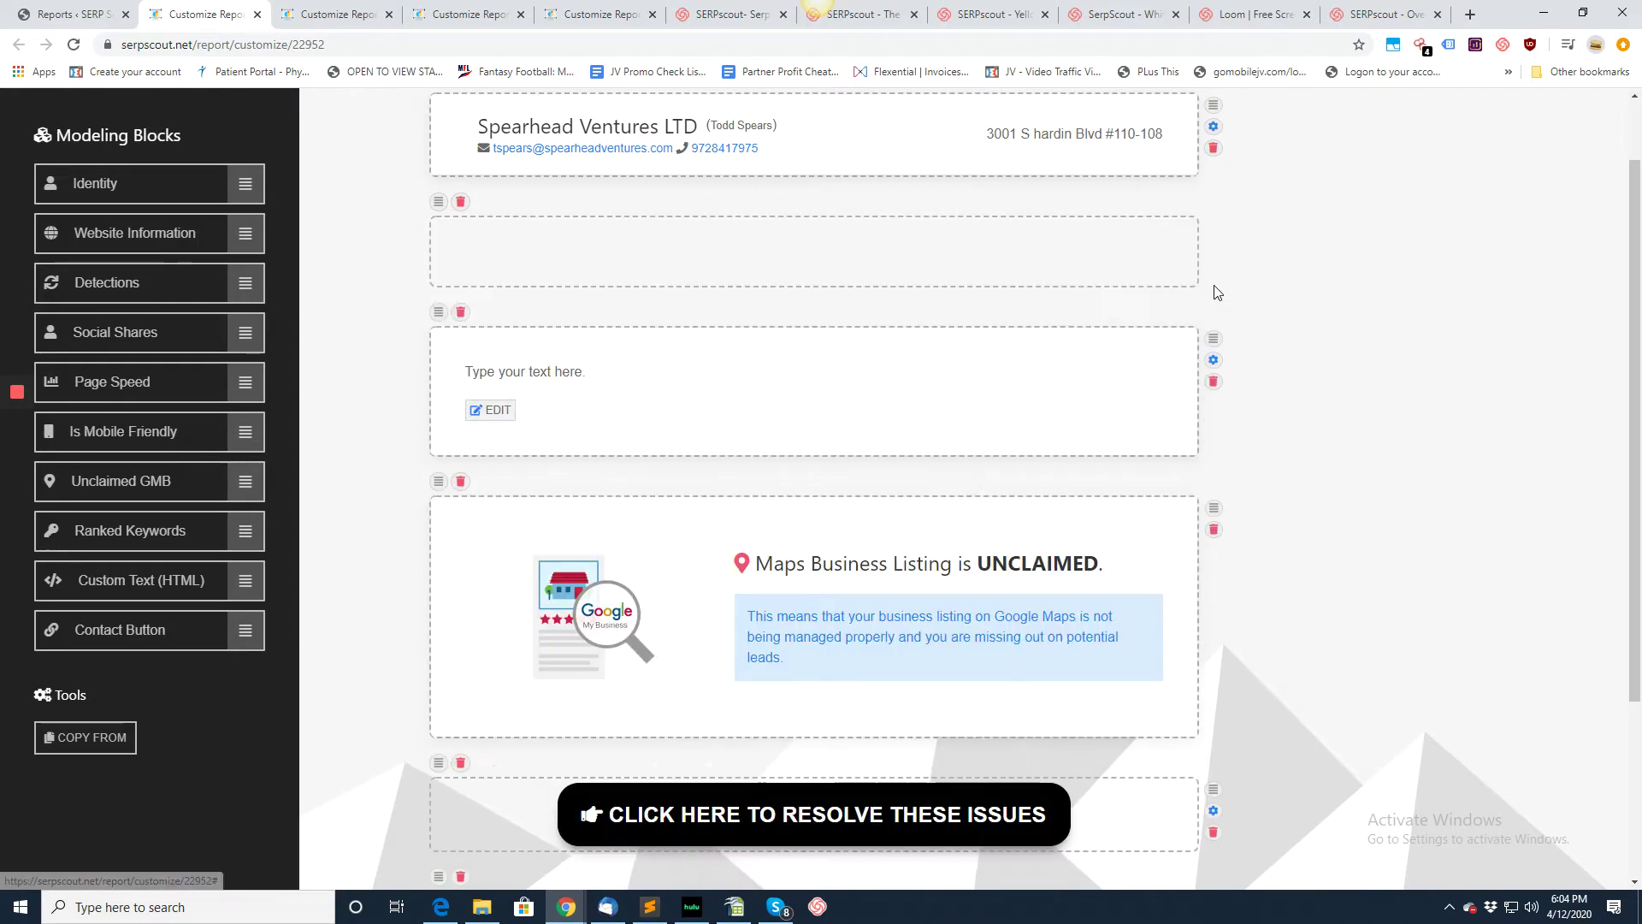
pyautogui.click(1215, 382)
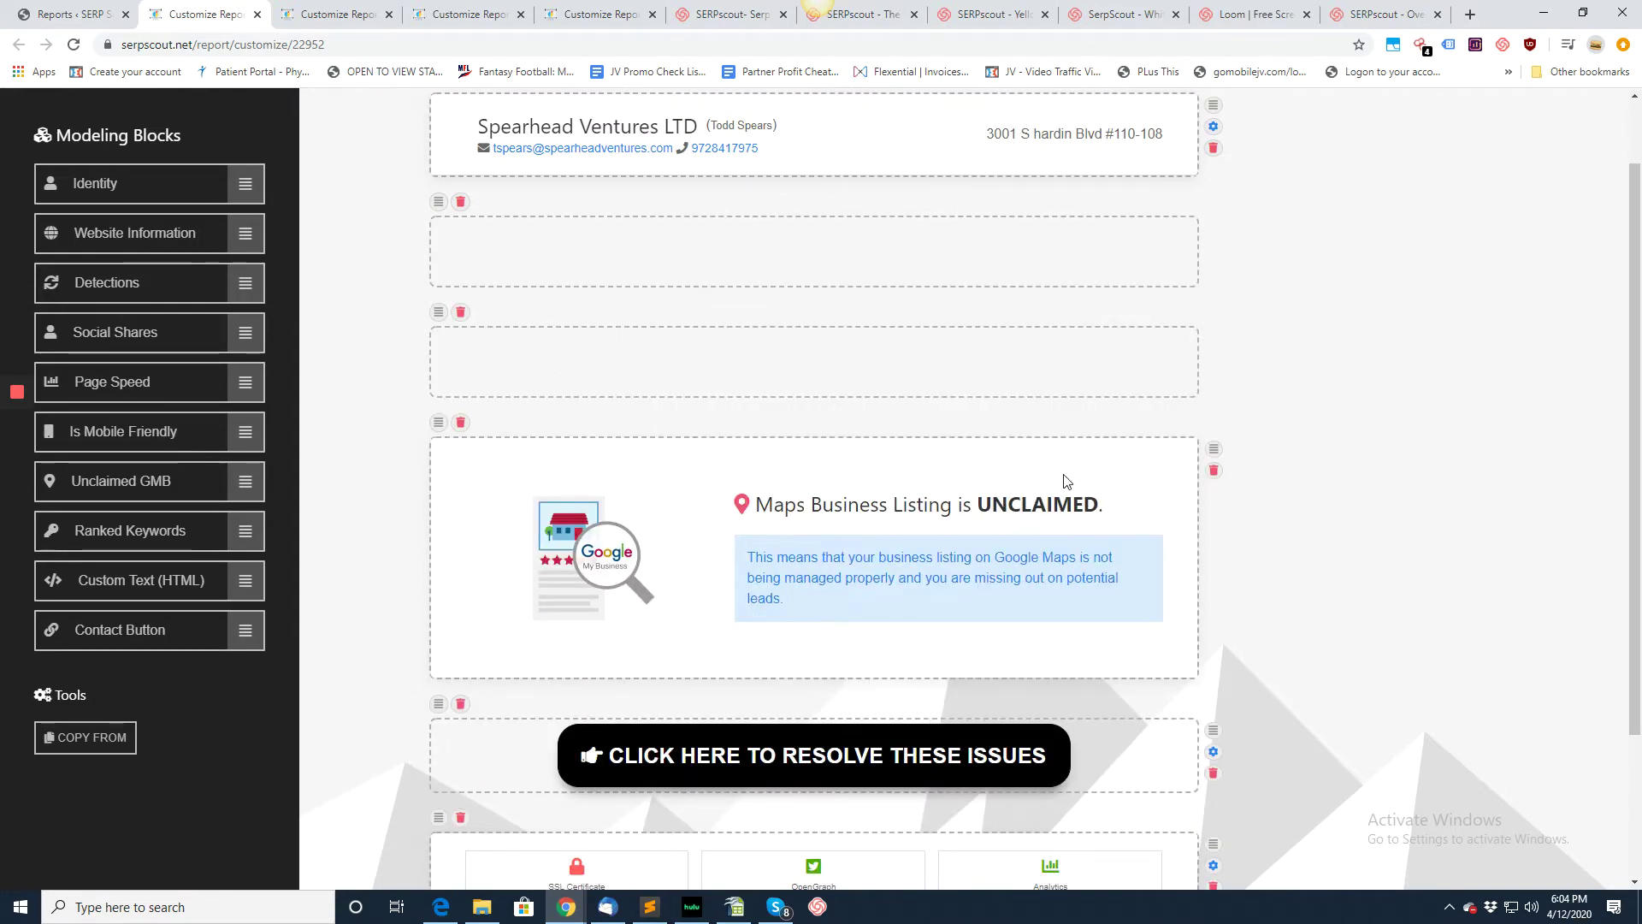
pyautogui.click(1213, 470)
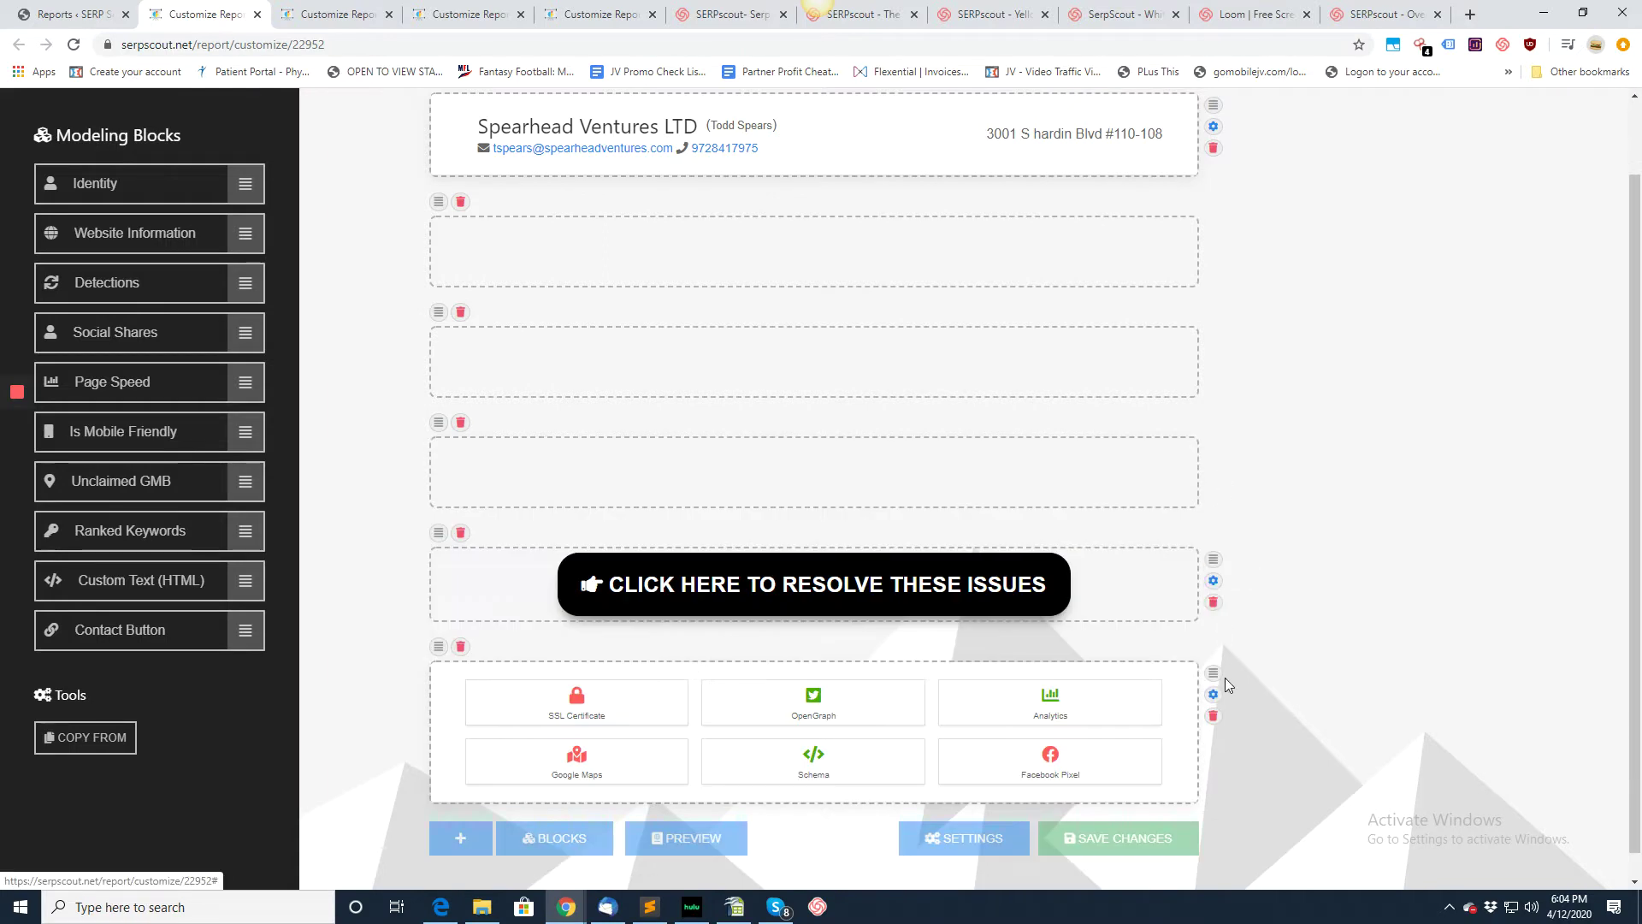
pyautogui.click(1214, 719)
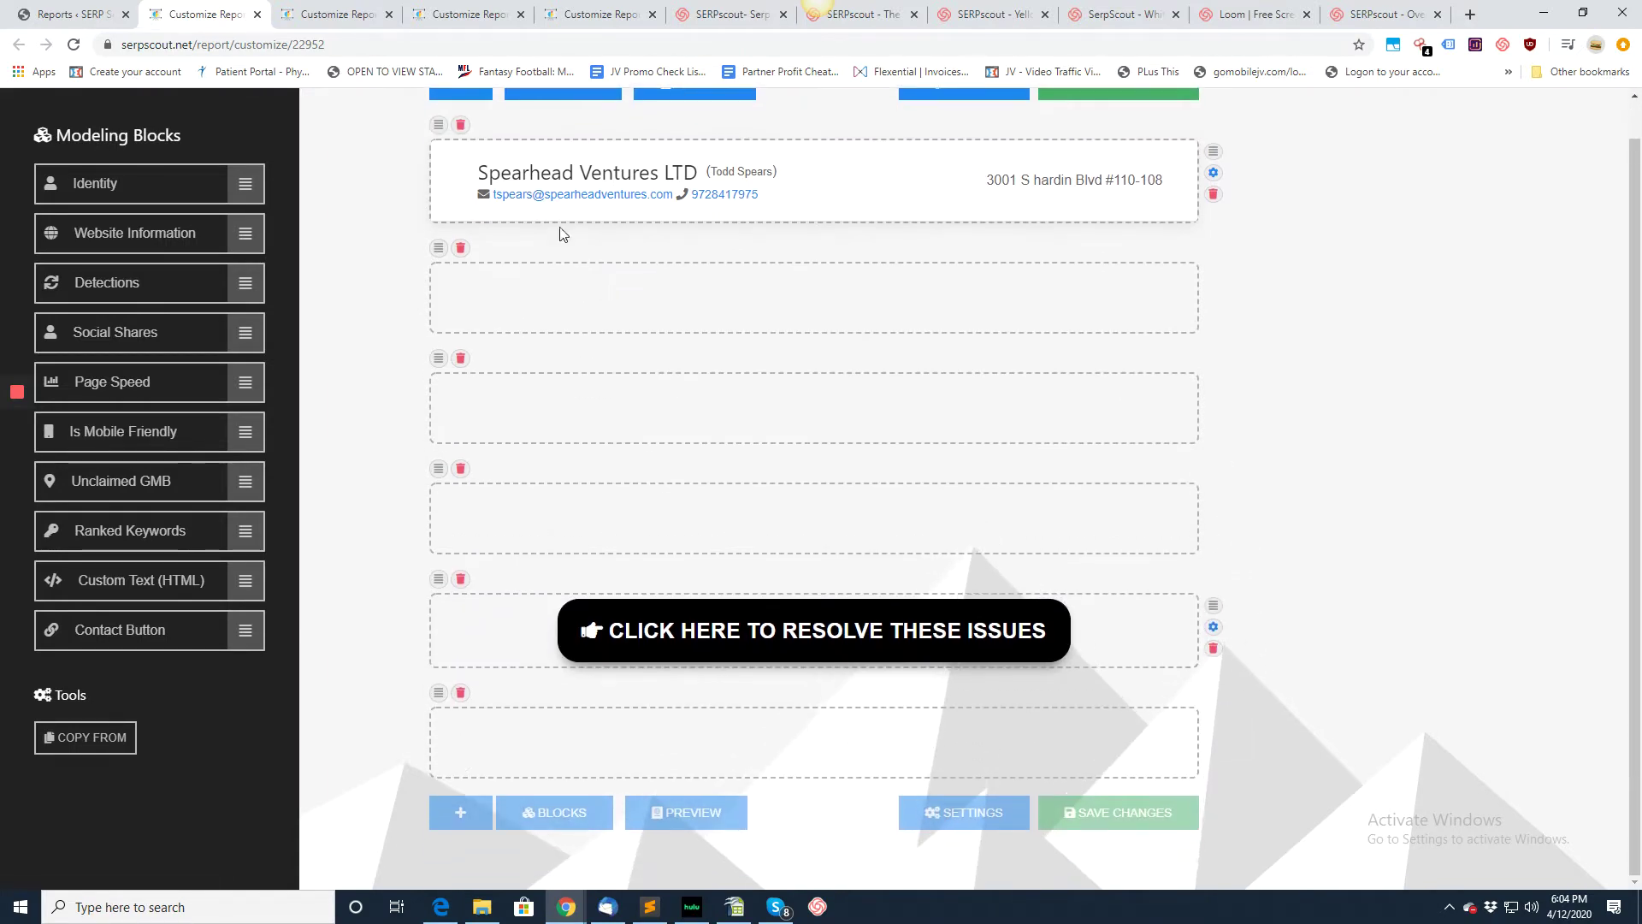
# Add a 1/2 container directly beneath the identity block and place the Page Speed block in its left half
pyautogui.scroll(1, 449, 210)
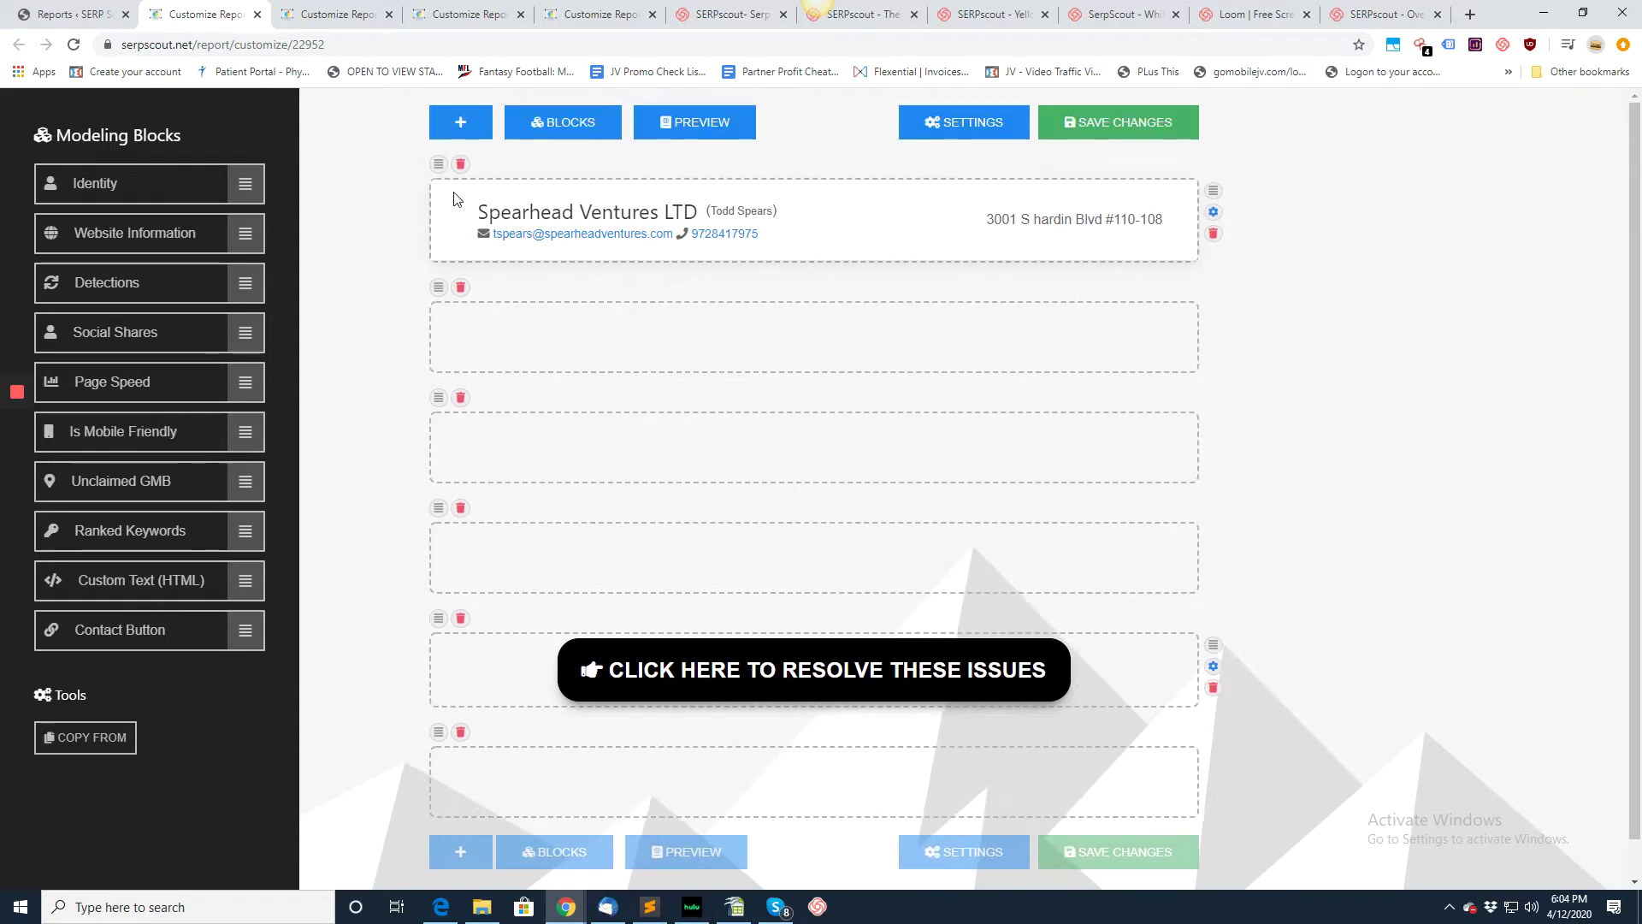
pyautogui.click(467, 132)
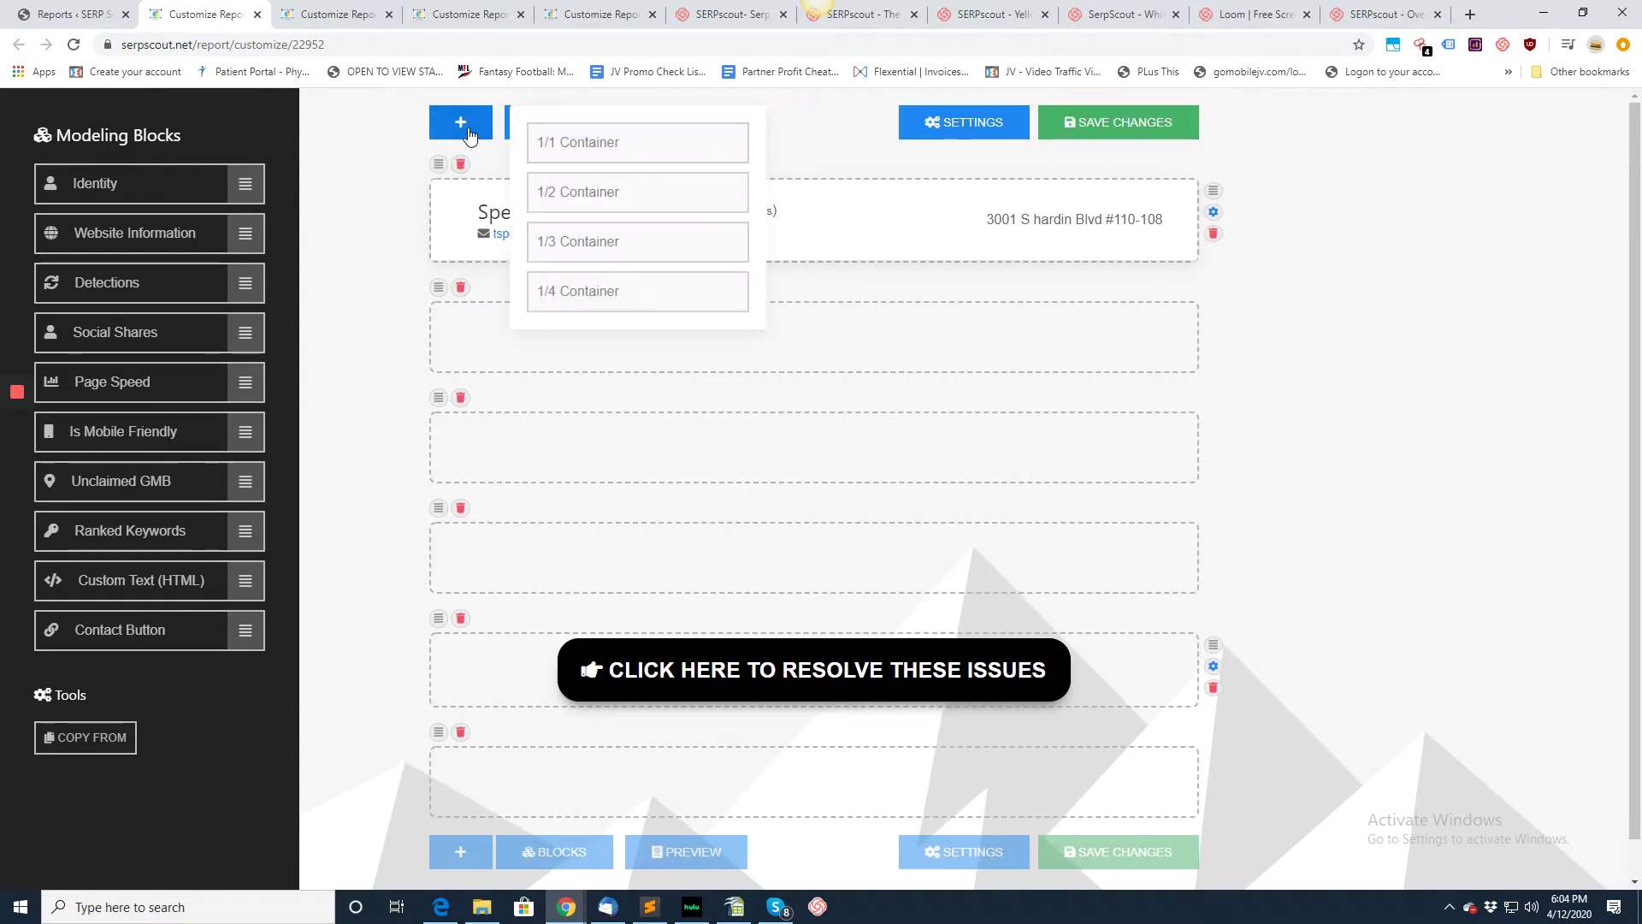
pyautogui.click(580, 203)
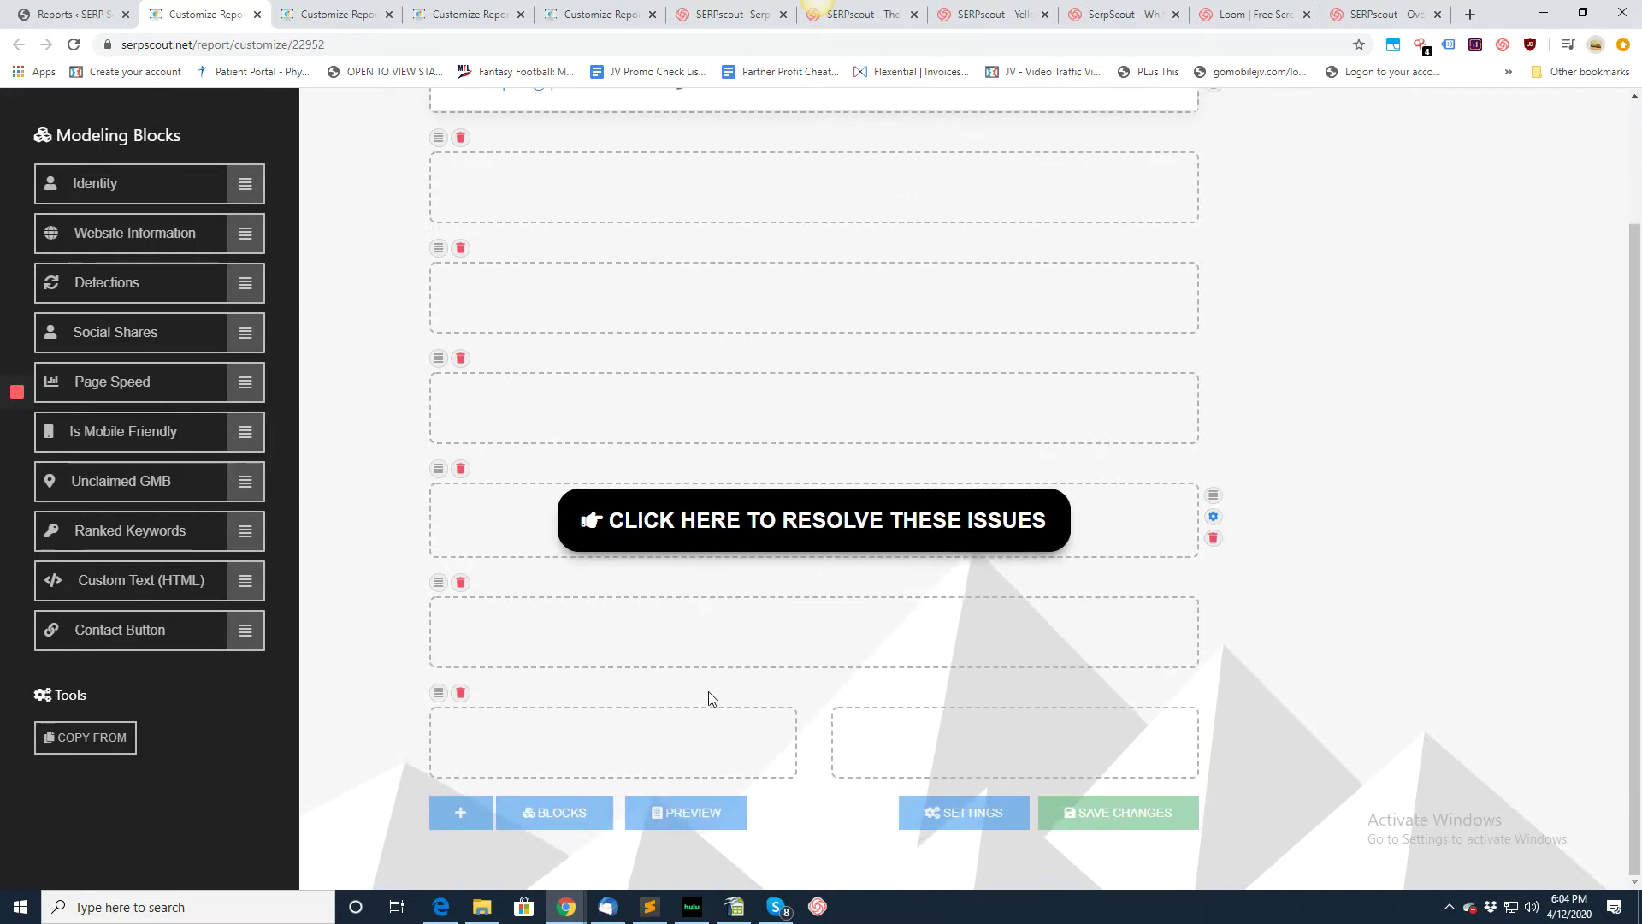
pyautogui.moveTo(438, 692); pyautogui.dragTo(429, 165)
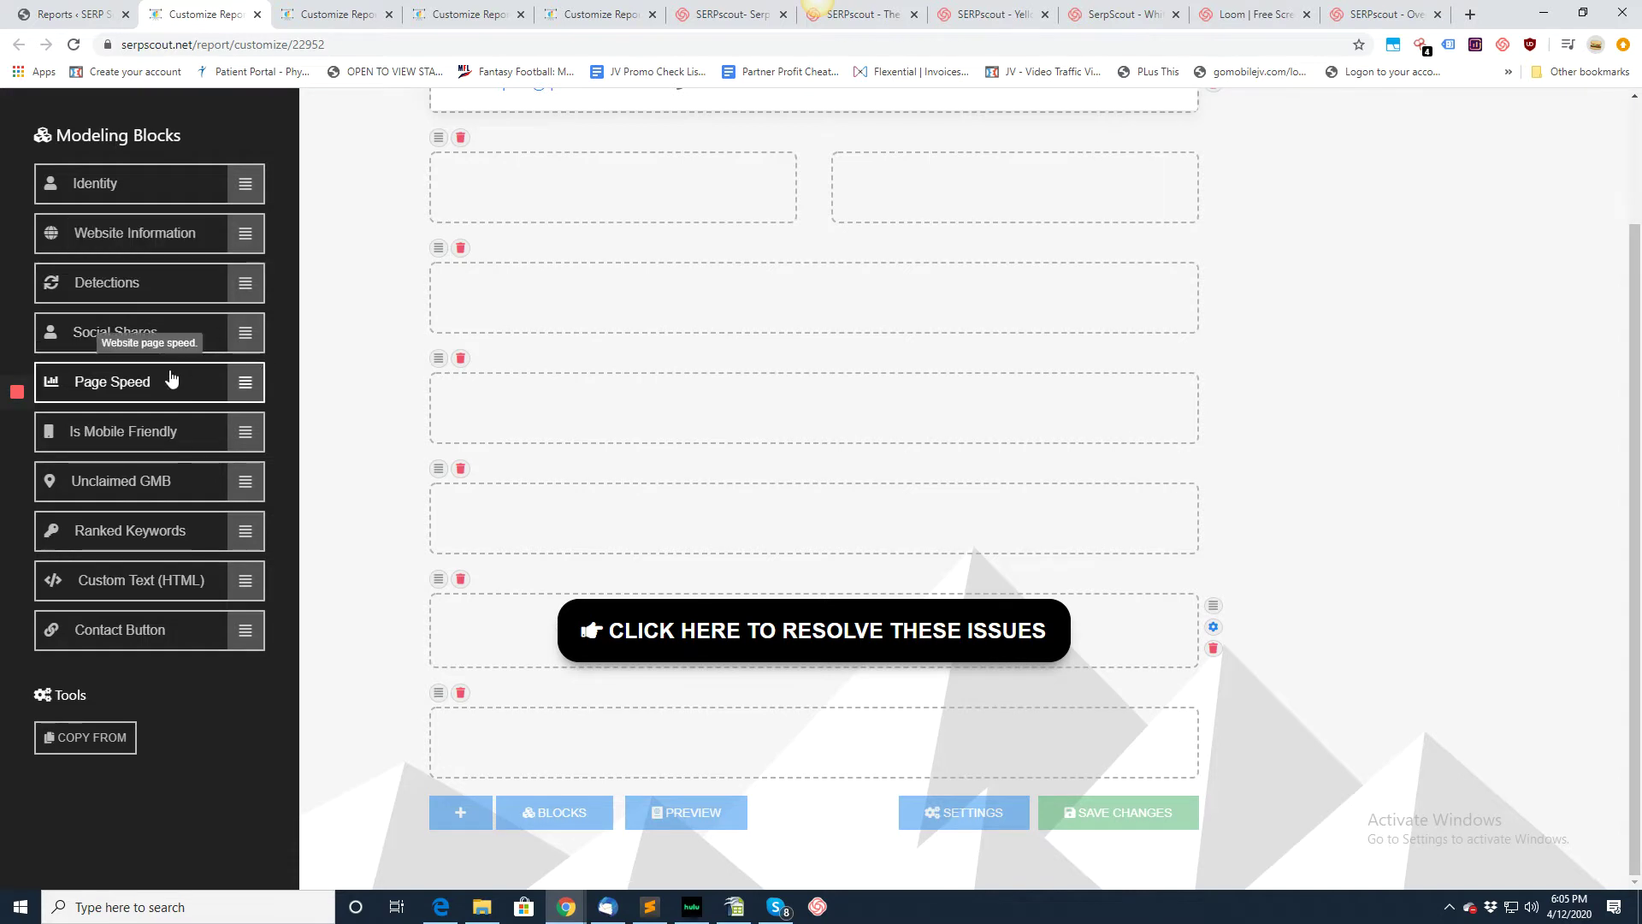
pyautogui.moveTo(176, 369); pyautogui.dragTo(598, 181)
# Try the Is Mobile Friendly block in the right half of the 1/2 container and remove it again
pyautogui.moveTo(209, 430); pyautogui.dragTo(944, 220)
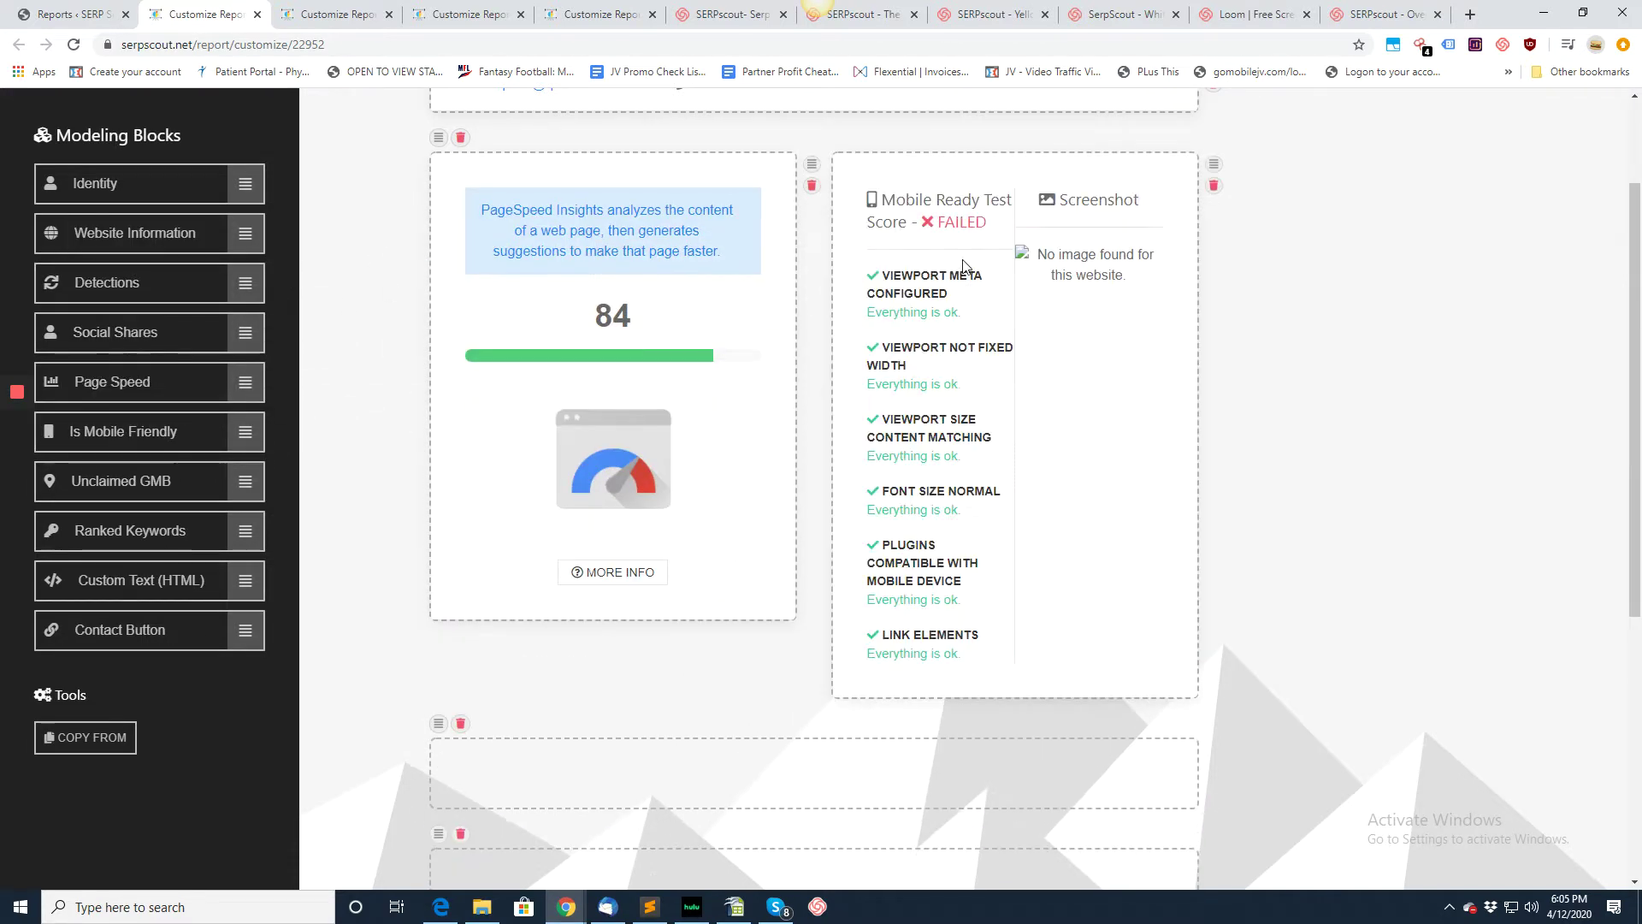
pyautogui.scroll(-2, 733, 536)
pyautogui.scroll(3, 733, 536)
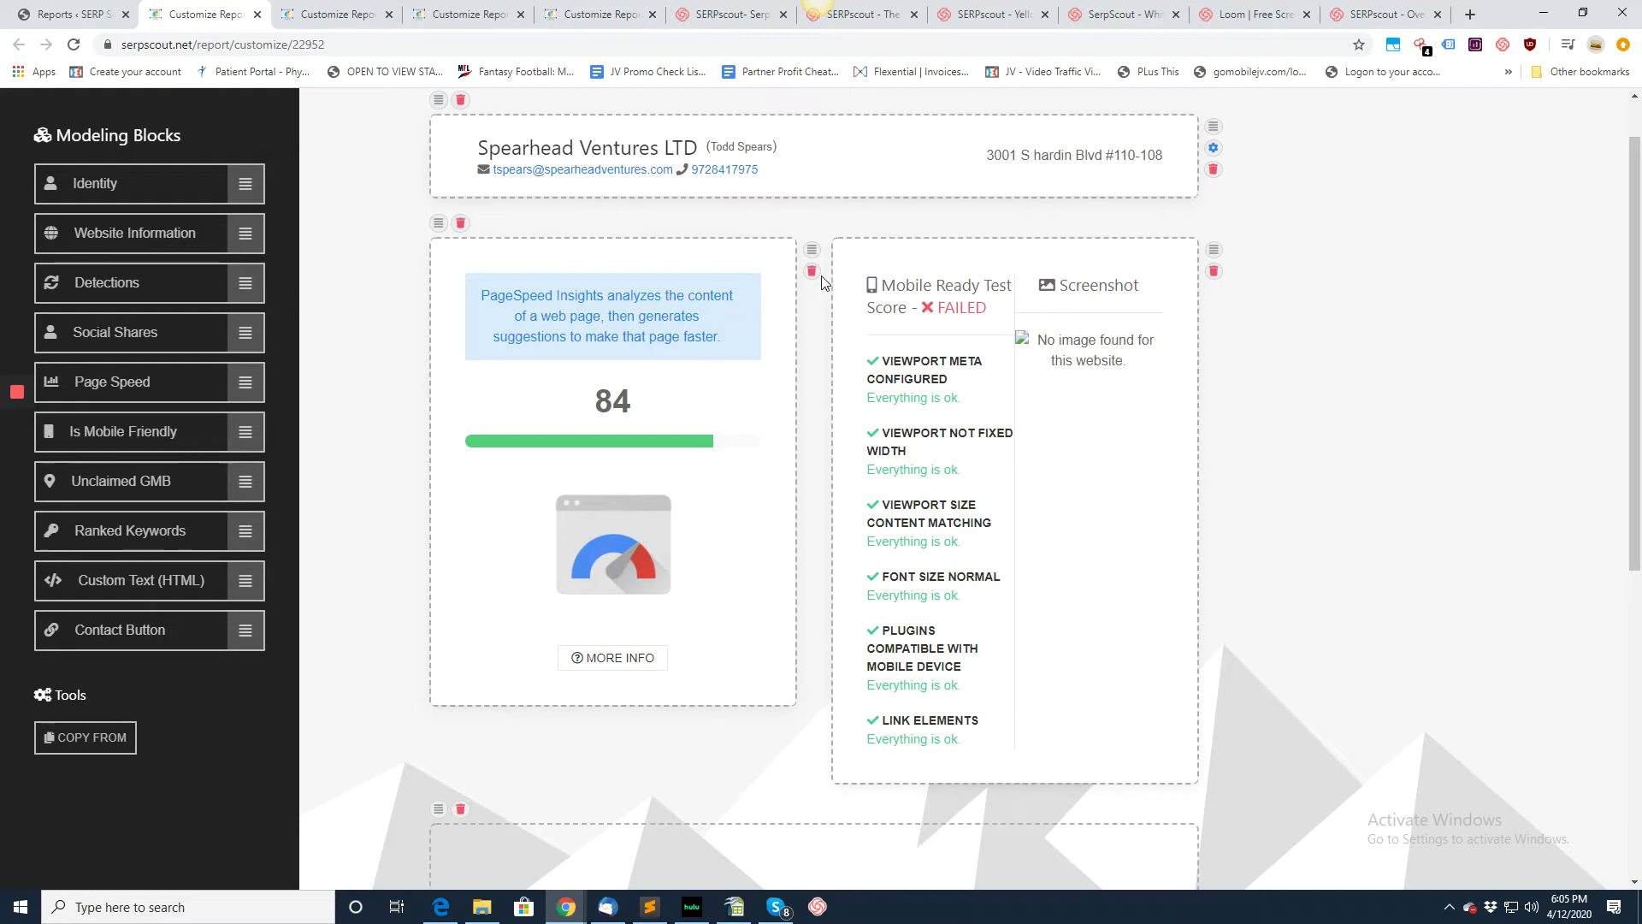
pyautogui.scroll(-2, 824, 392)
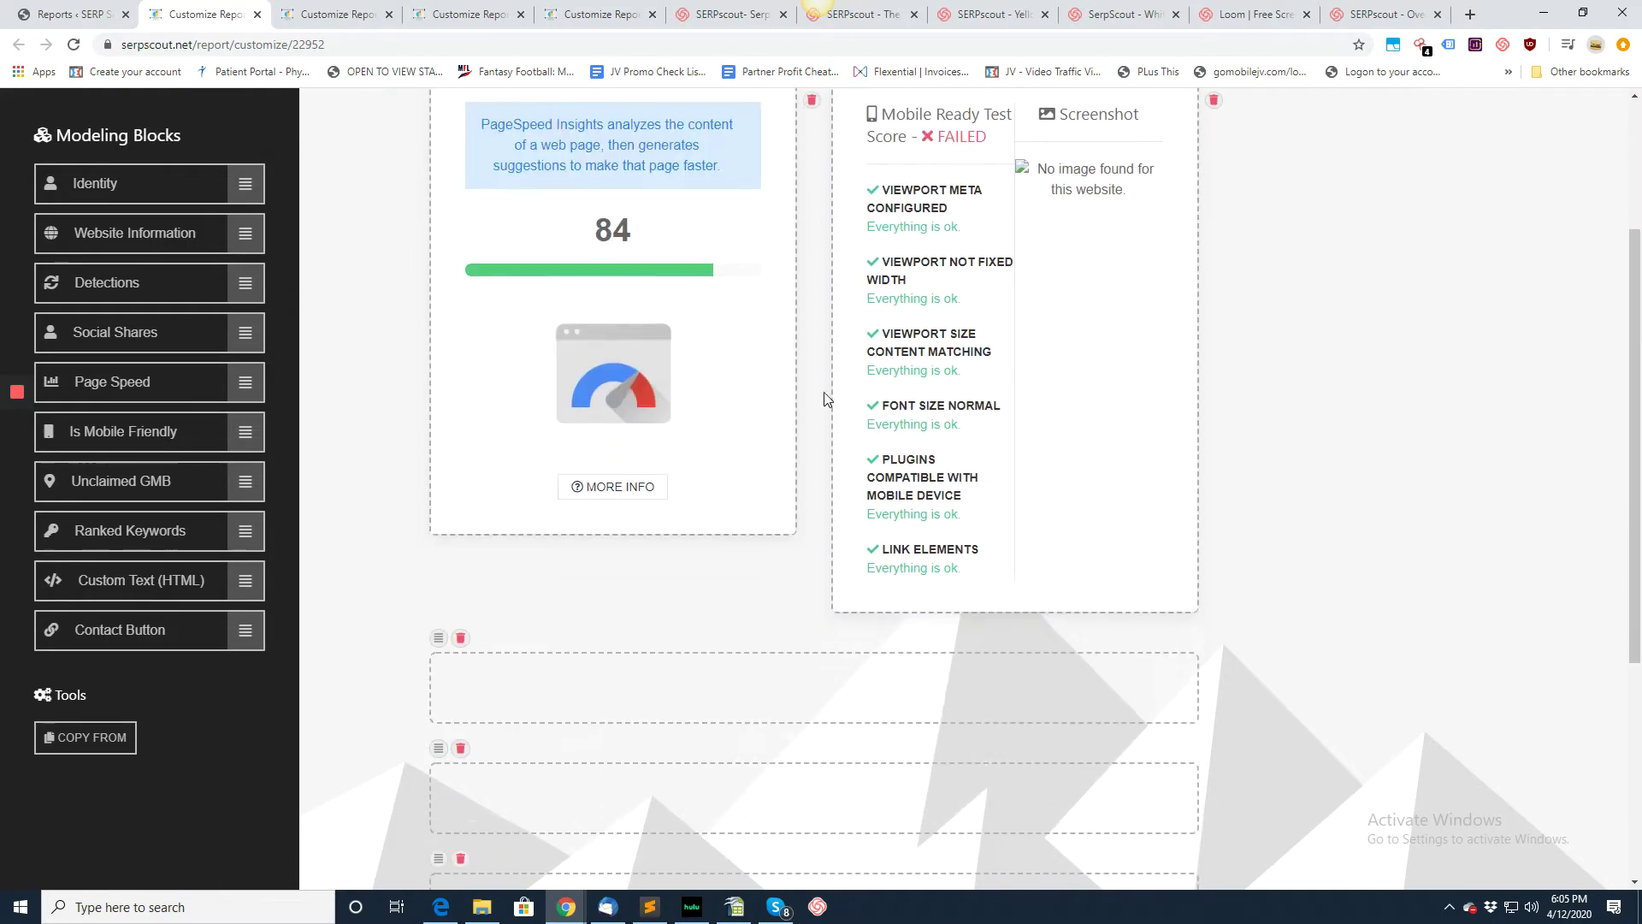
pyautogui.scroll(2, 1155, 248)
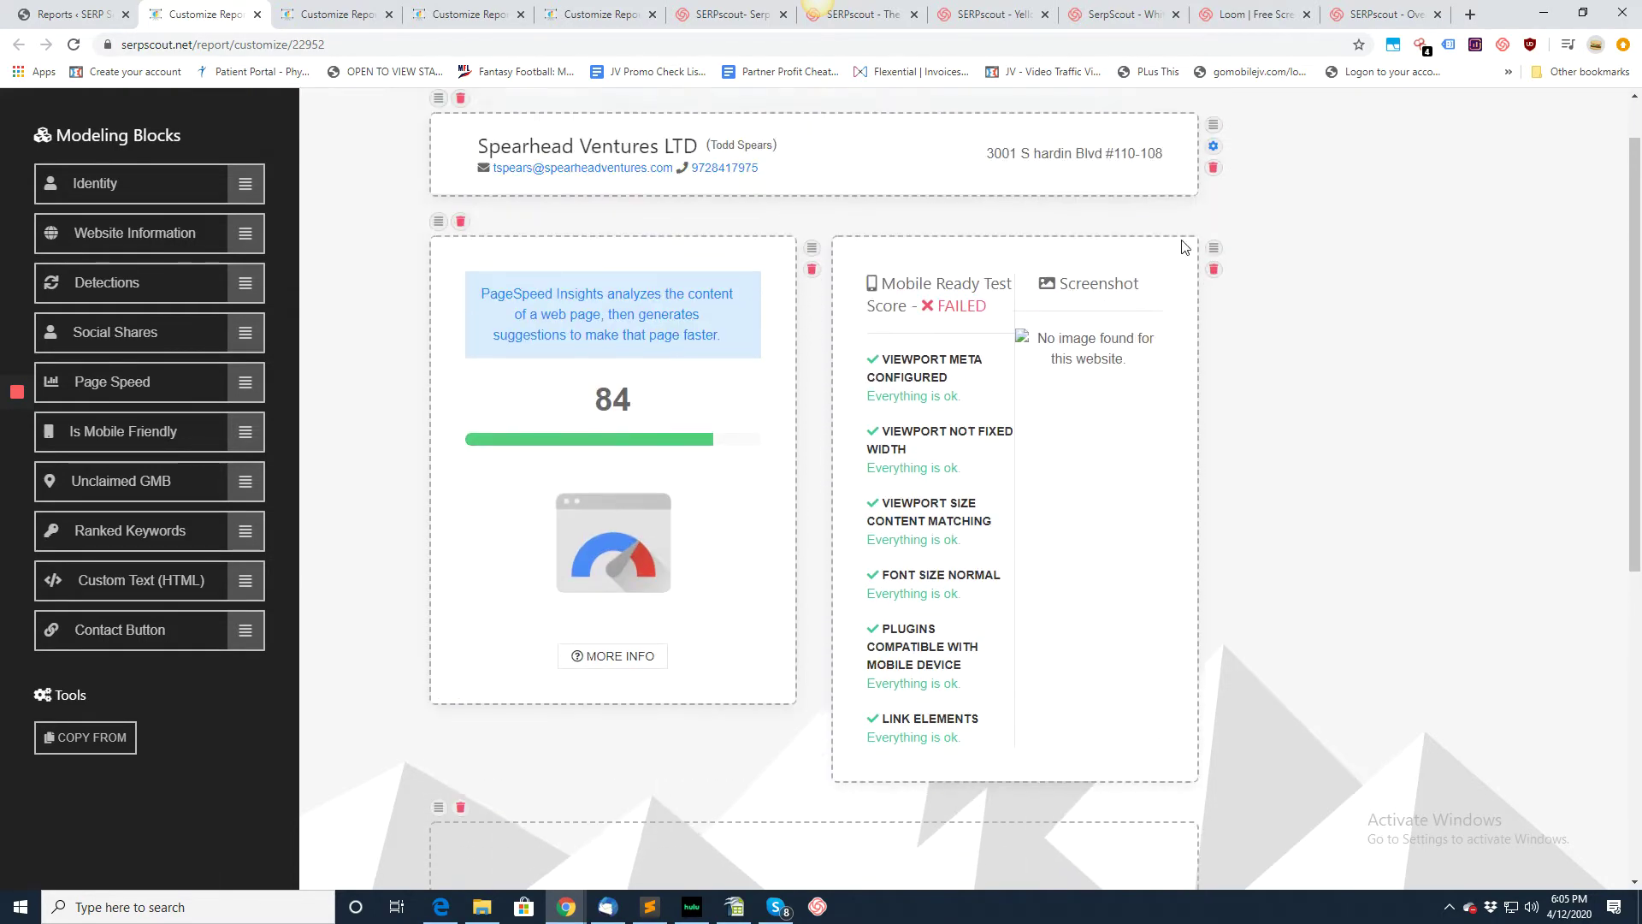
pyautogui.click(1214, 272)
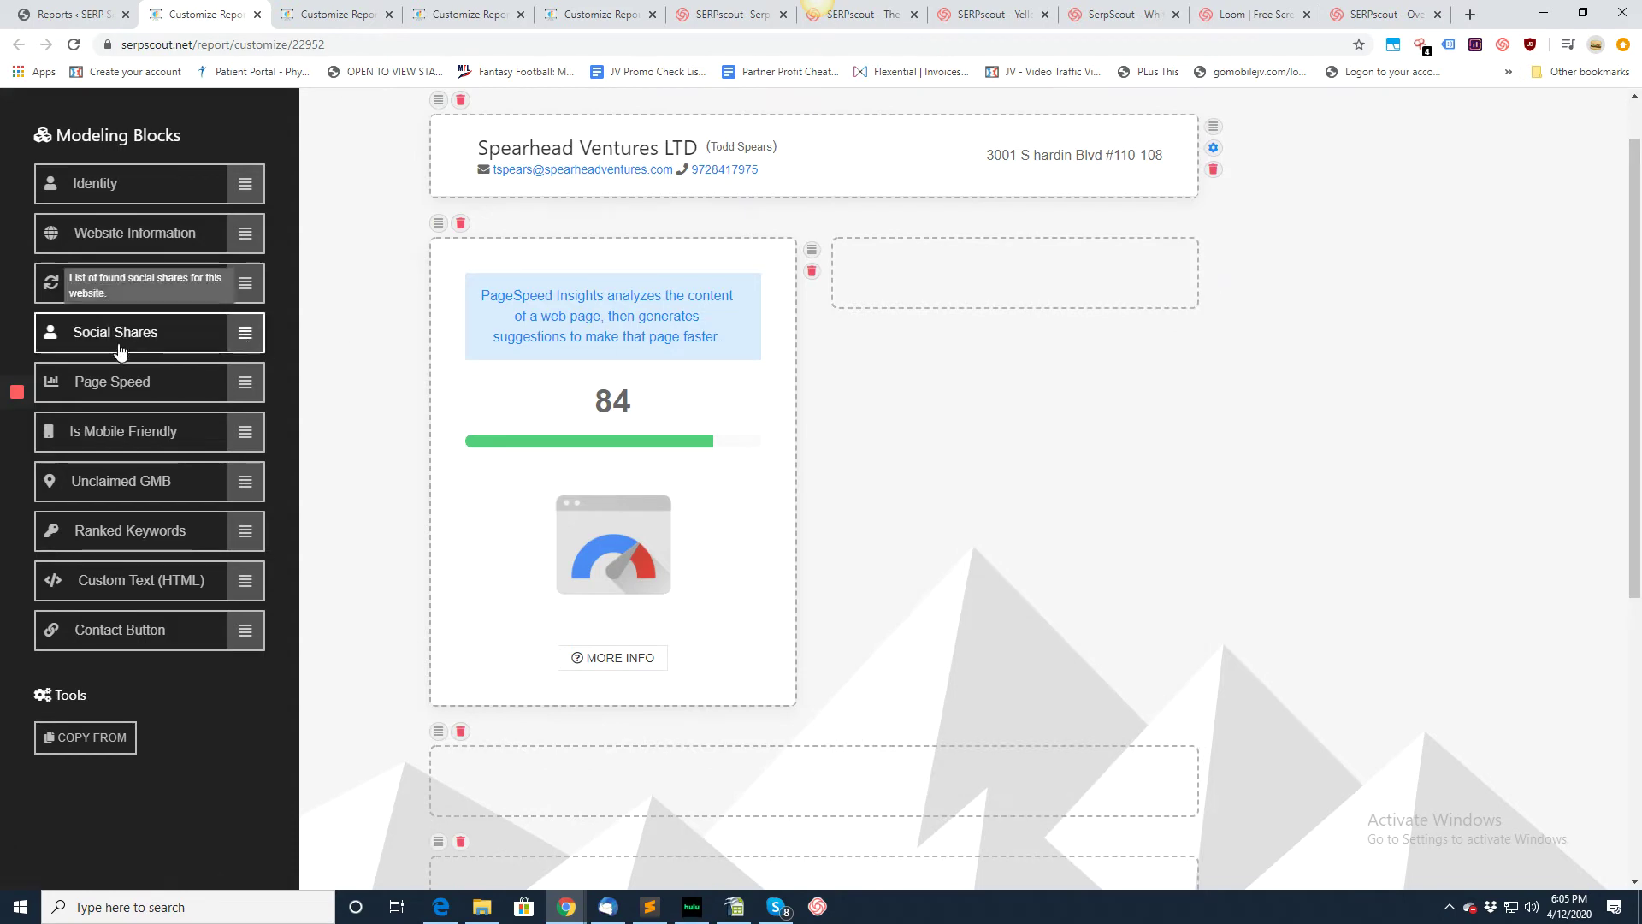
# Try the Unclaimed GMB block beside the Page Speed block and delete it again
pyautogui.moveTo(111, 479); pyautogui.dragTo(949, 293)
pyautogui.scroll(-5, 946, 484)
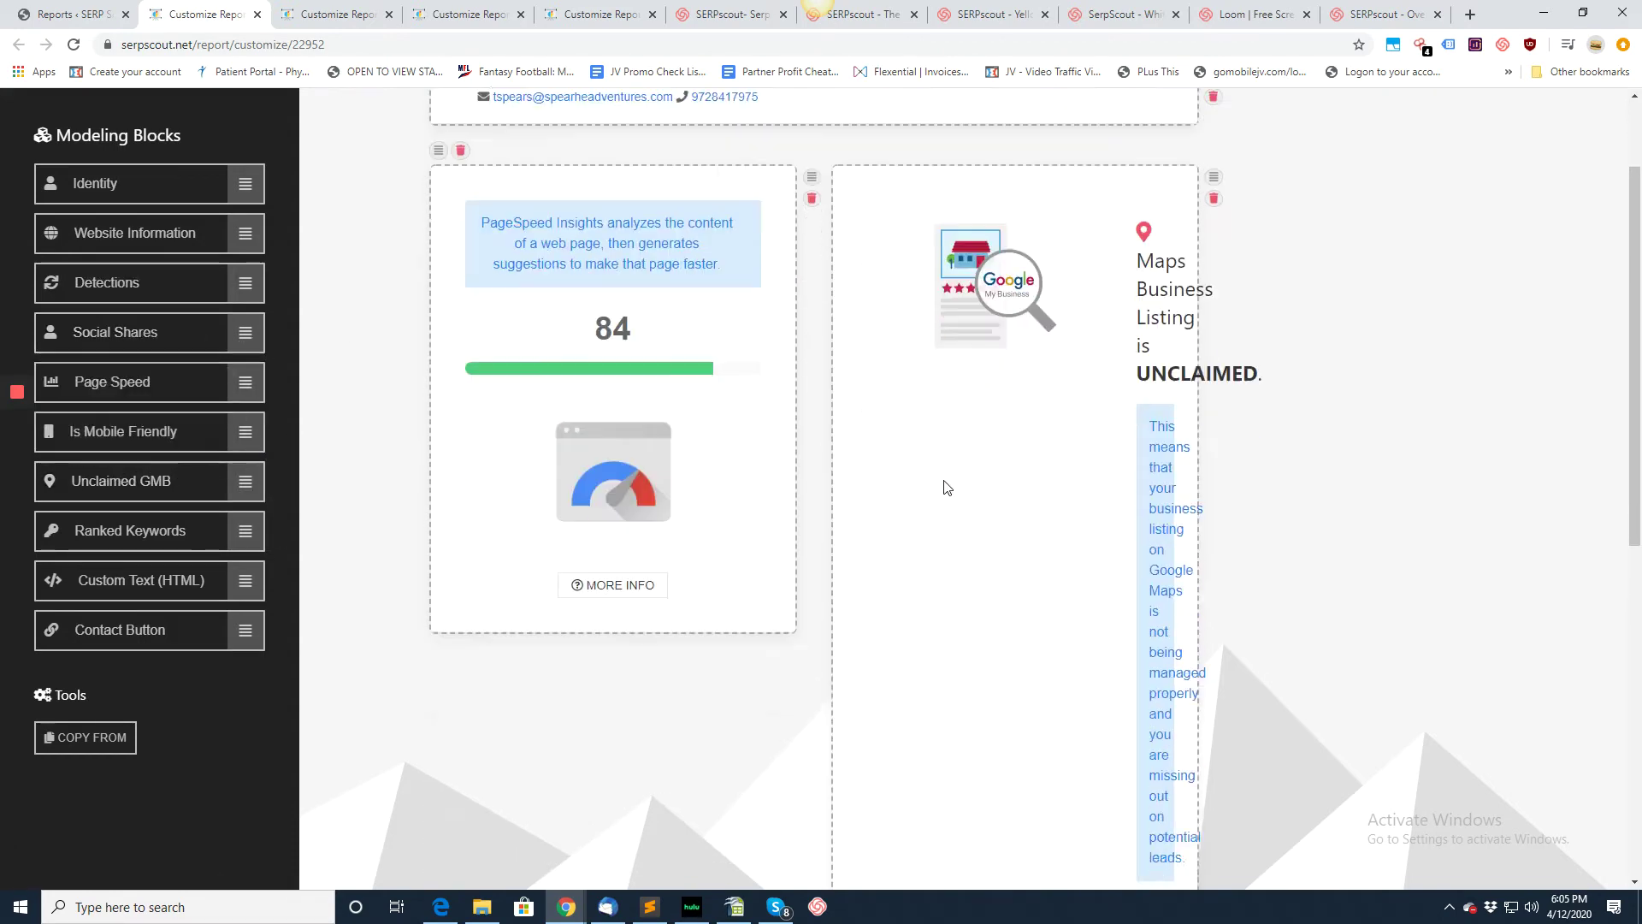
pyautogui.scroll(3, 946, 485)
pyautogui.scroll(3, 947, 487)
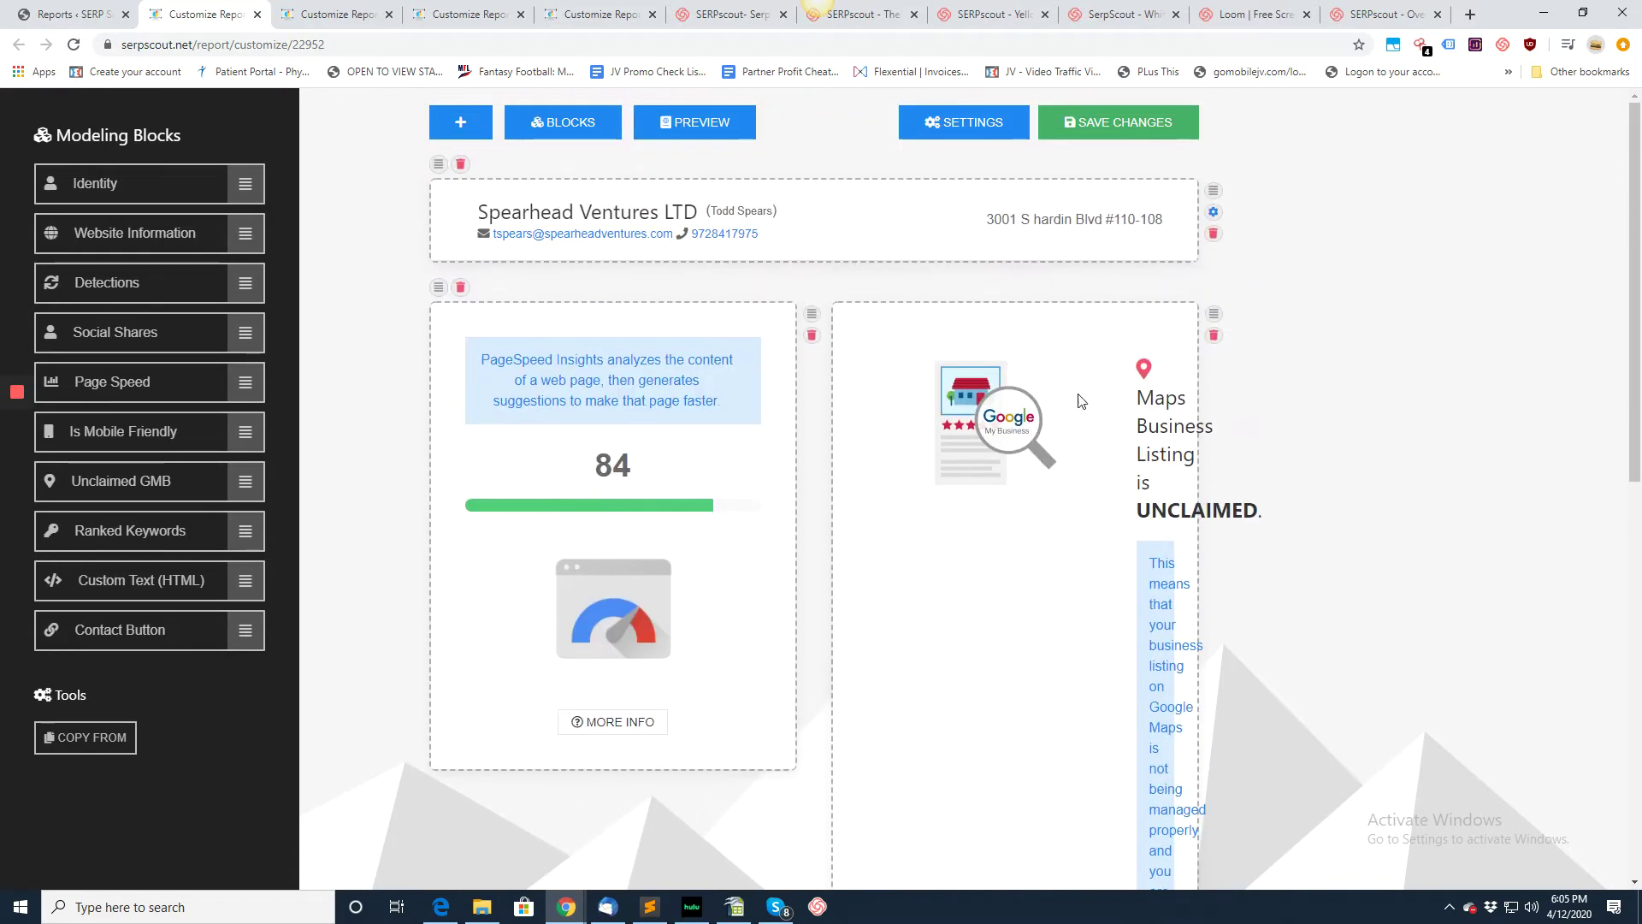
pyautogui.click(1213, 336)
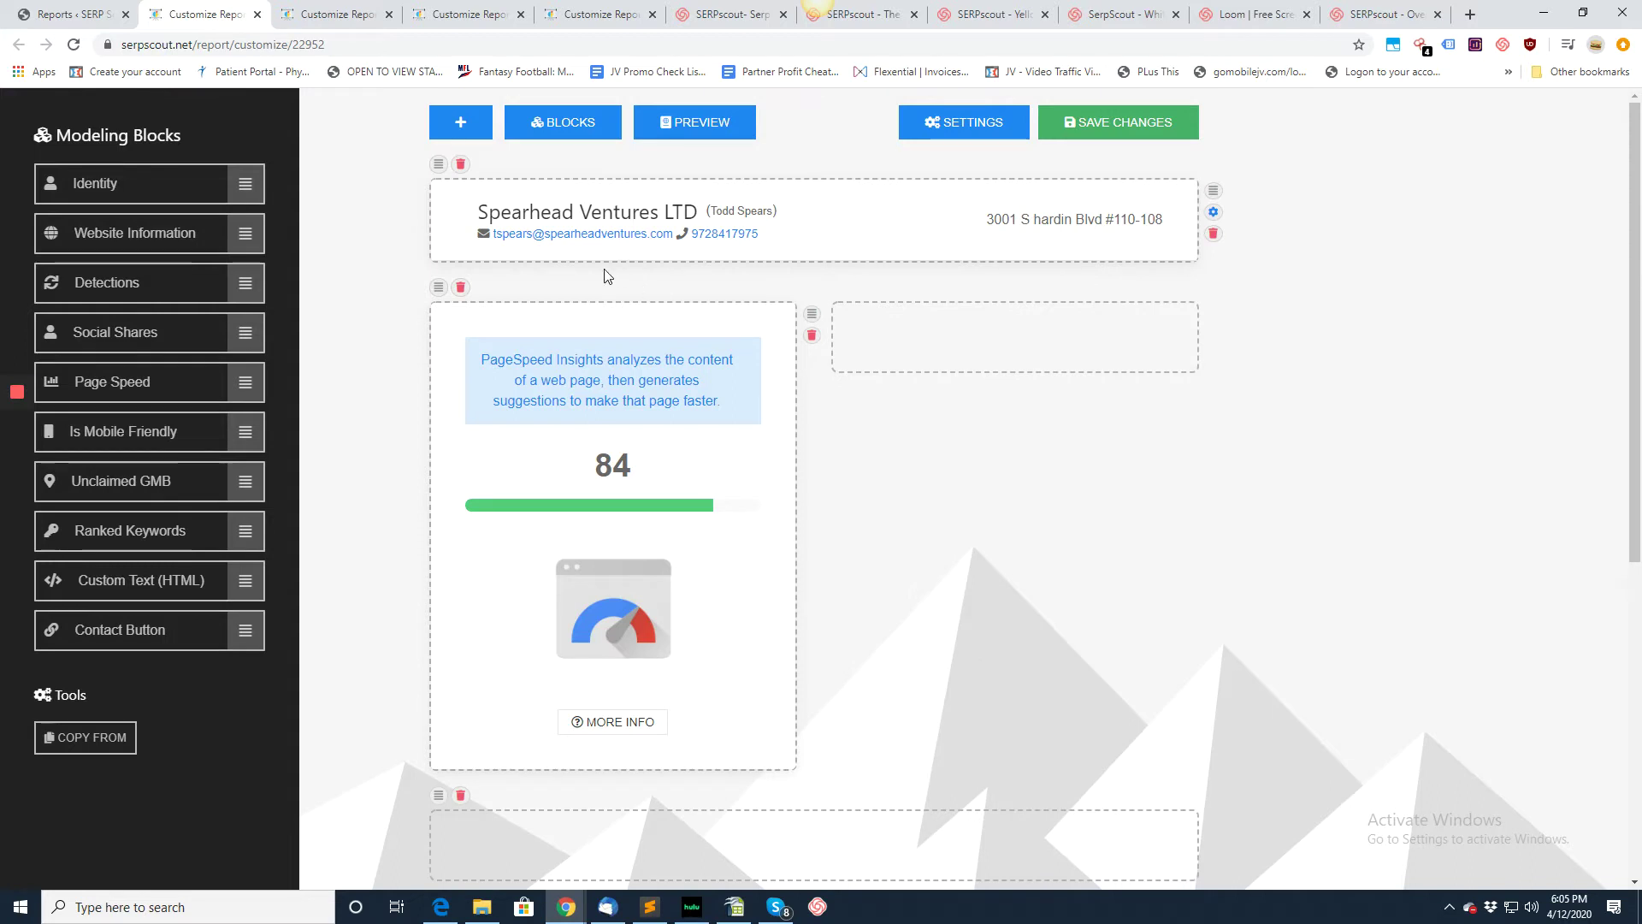
# Put an empty full-width container directly beneath the identity block and place the Website Information block in it
pyautogui.click(457, 124)
pyautogui.click(550, 156)
pyautogui.scroll(-5, 393, 385)
pyautogui.moveTo(439, 367); pyautogui.dragTo(476, 51)
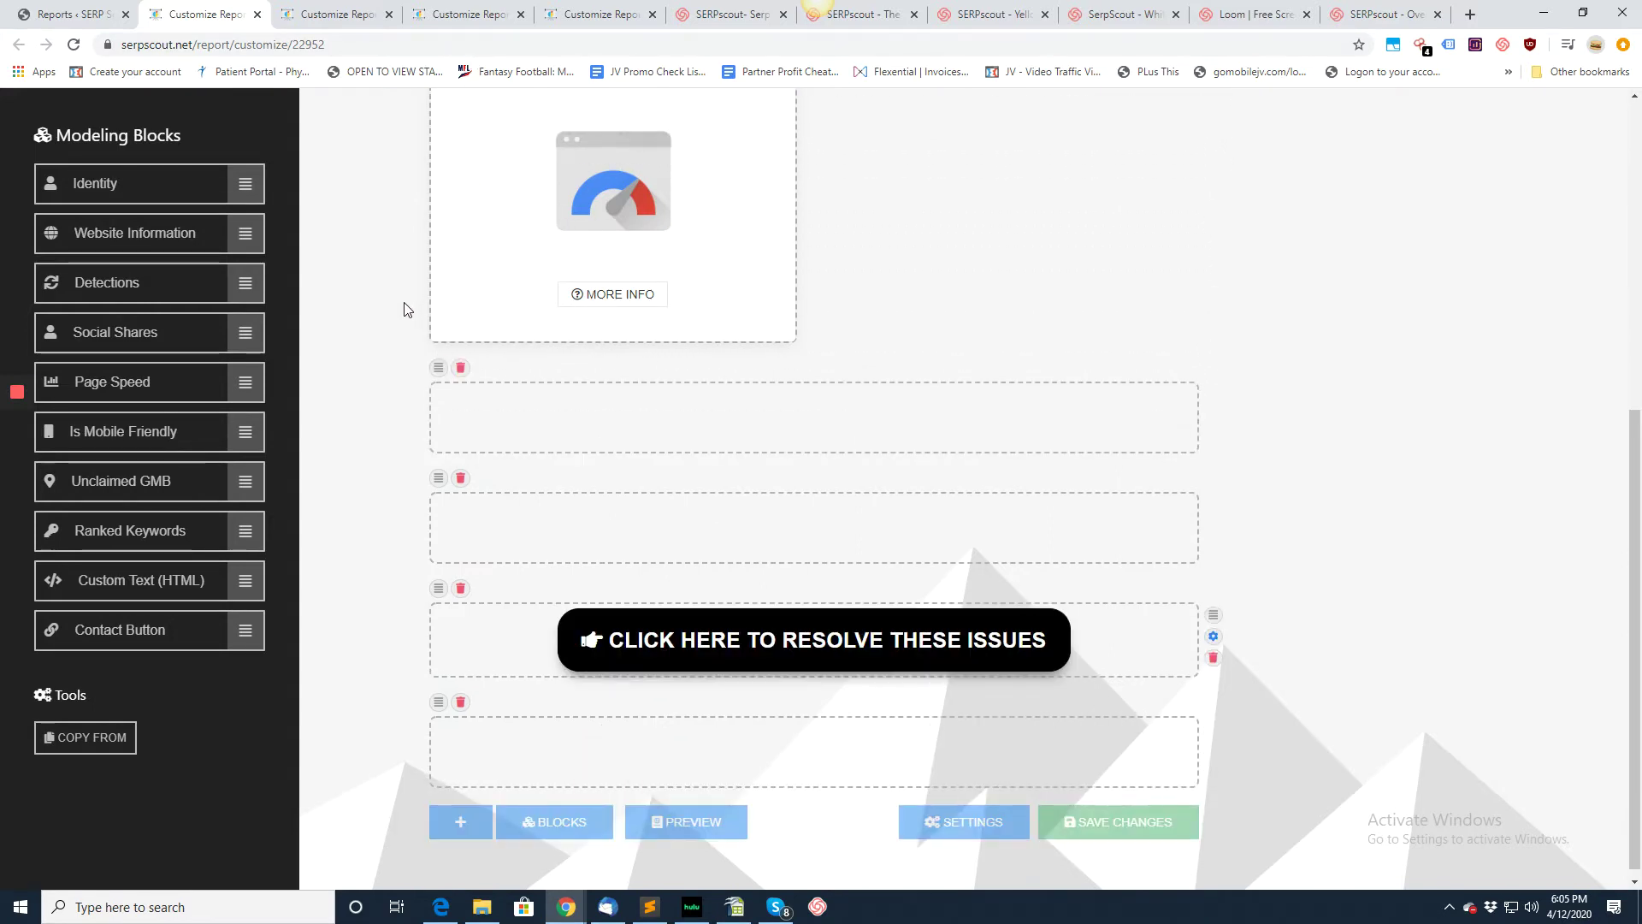
pyautogui.scroll(5, 410, 304)
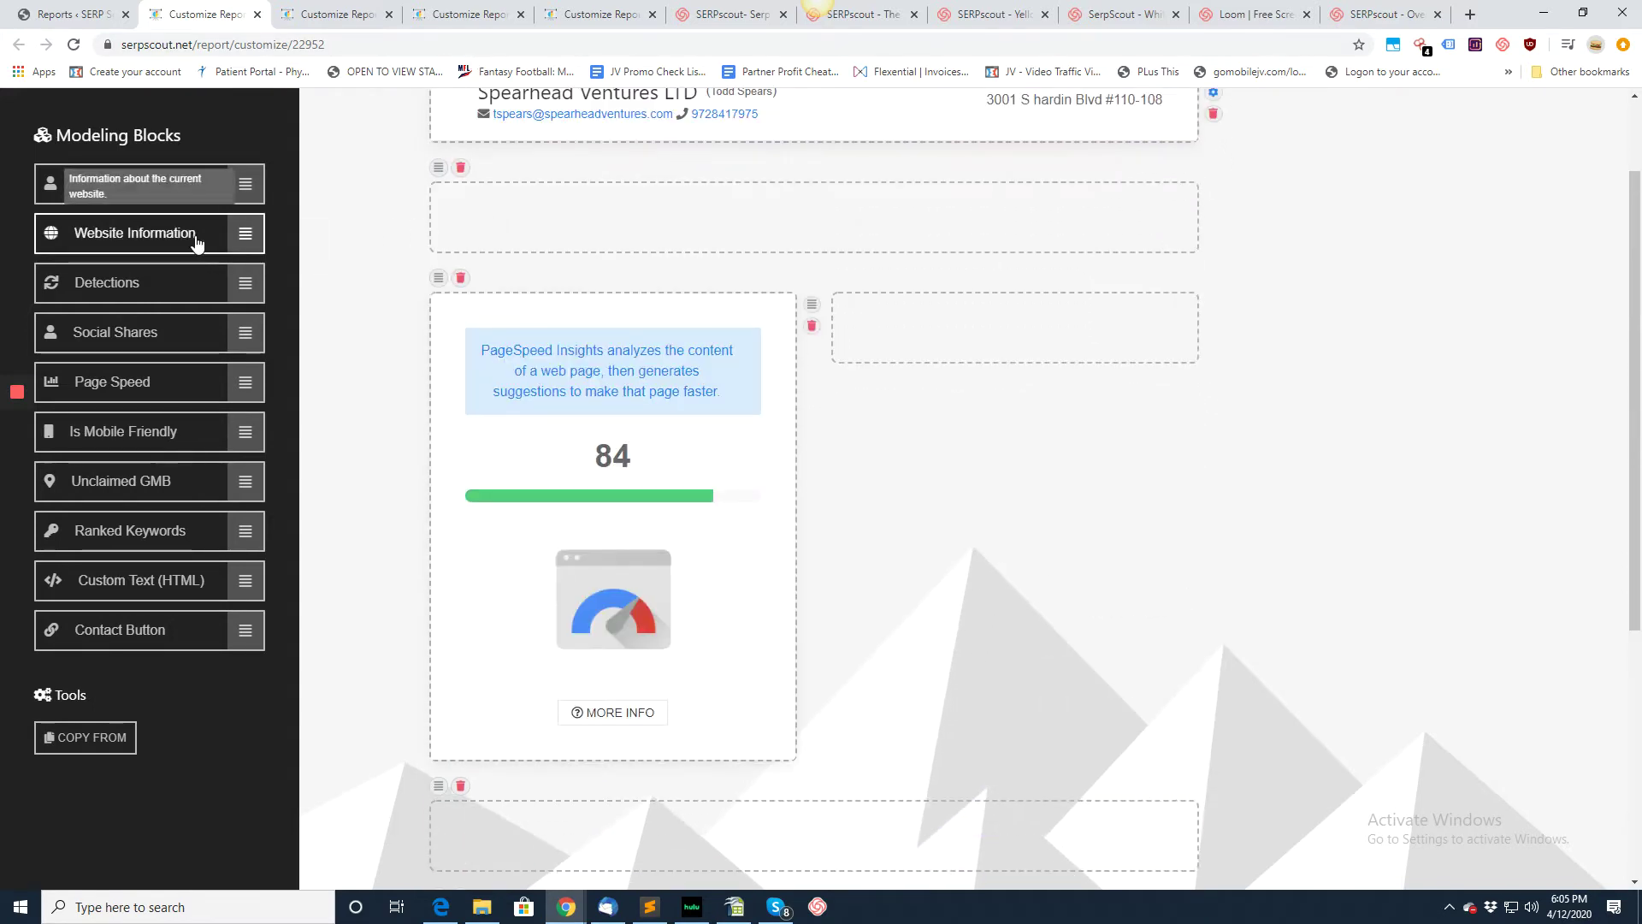
pyautogui.moveTo(245, 232); pyautogui.dragTo(678, 229)
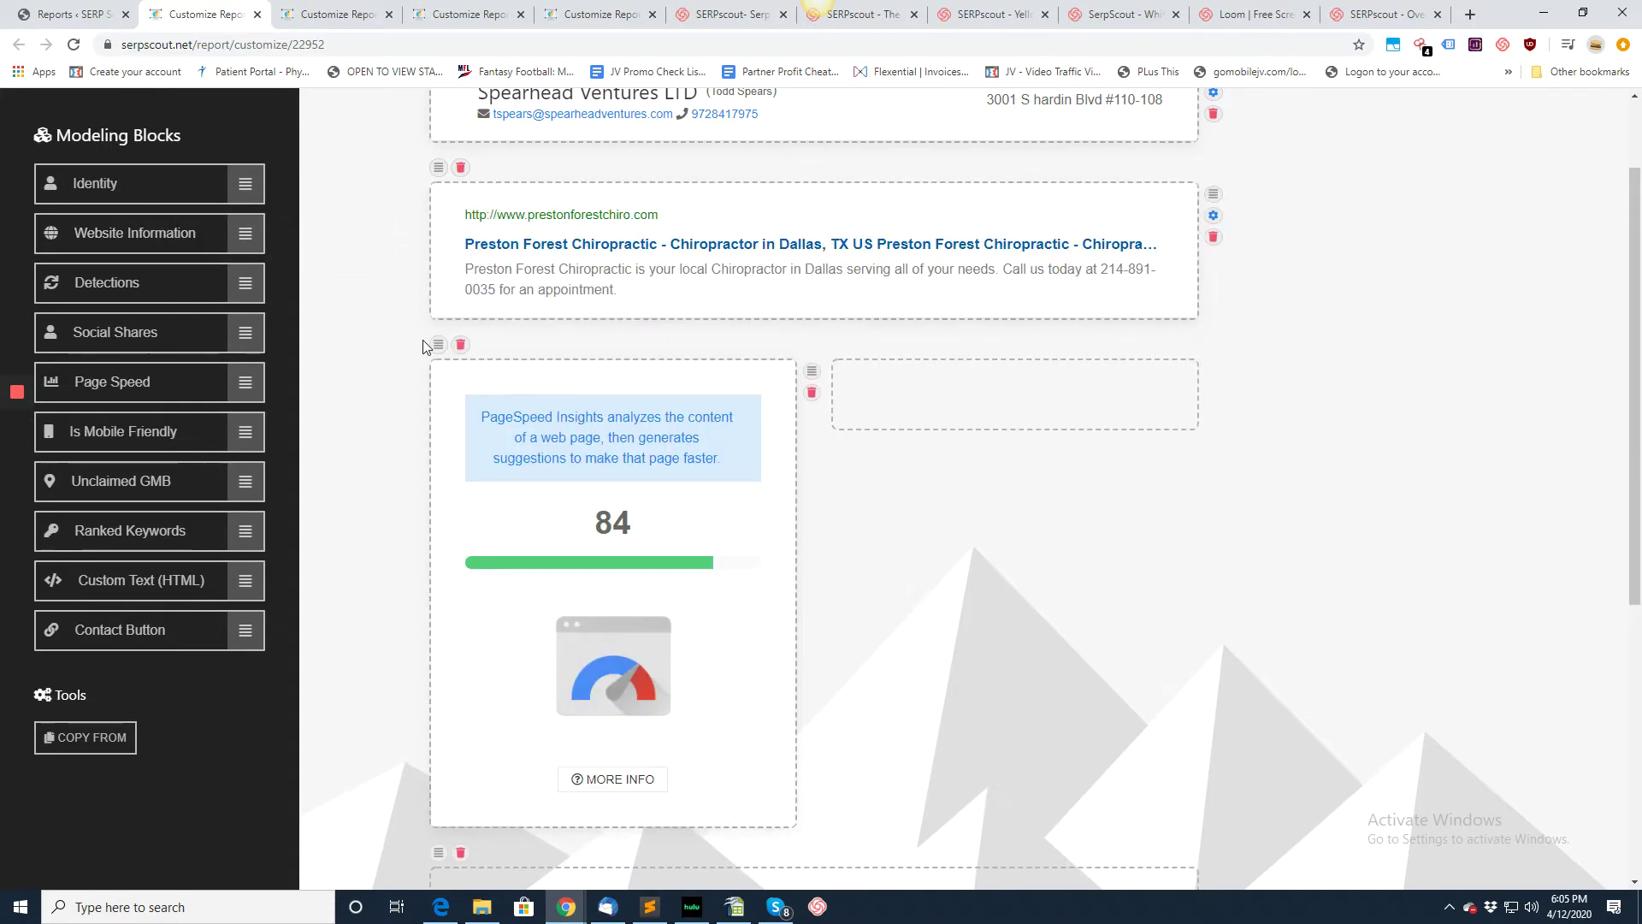
pyautogui.scroll(2, 440, 337)
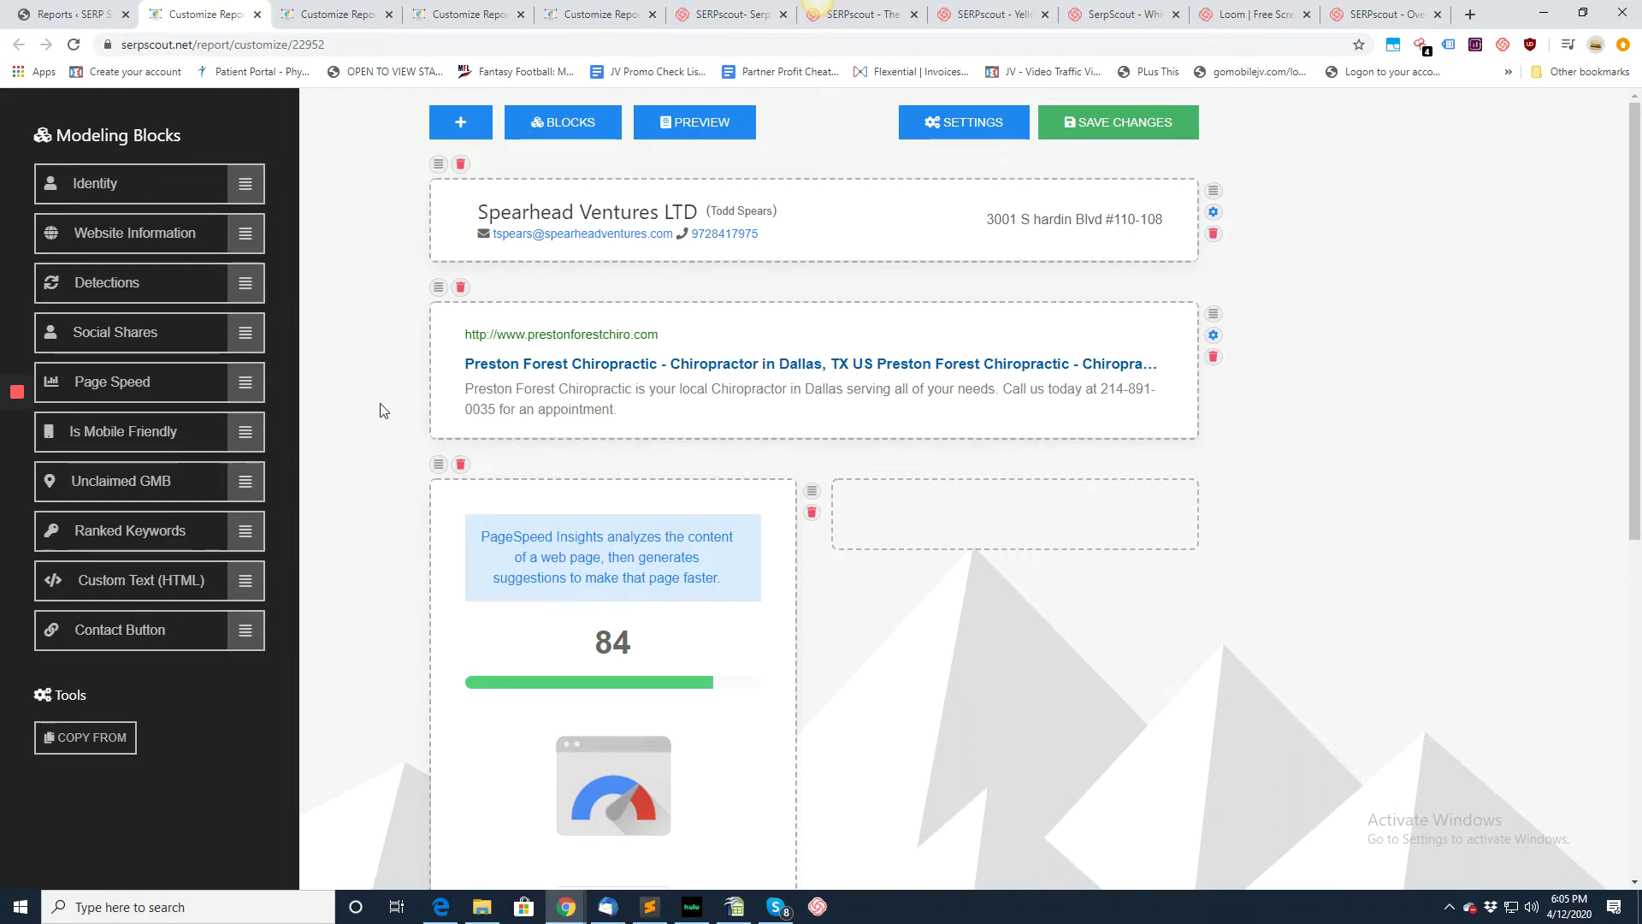
# Move an empty full-width container beneath the website information and place the Custom Text (HTML) block in it
pyautogui.scroll(-2, 389, 409)
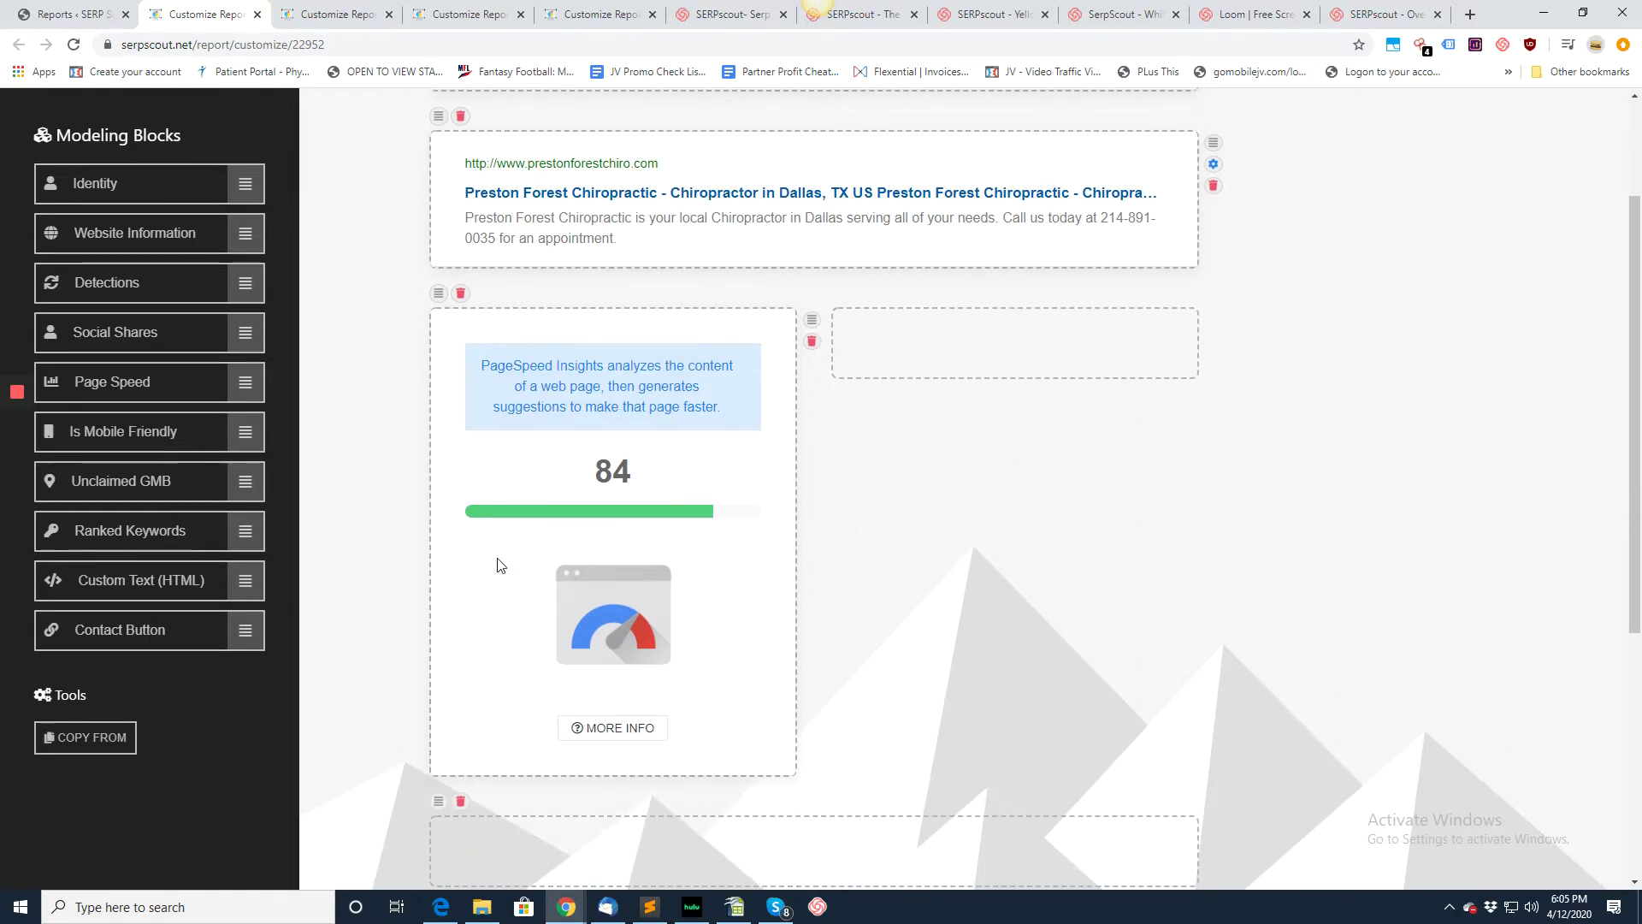
pyautogui.scroll(-2, 428, 571)
pyautogui.moveTo(438, 630); pyautogui.dragTo(441, 141)
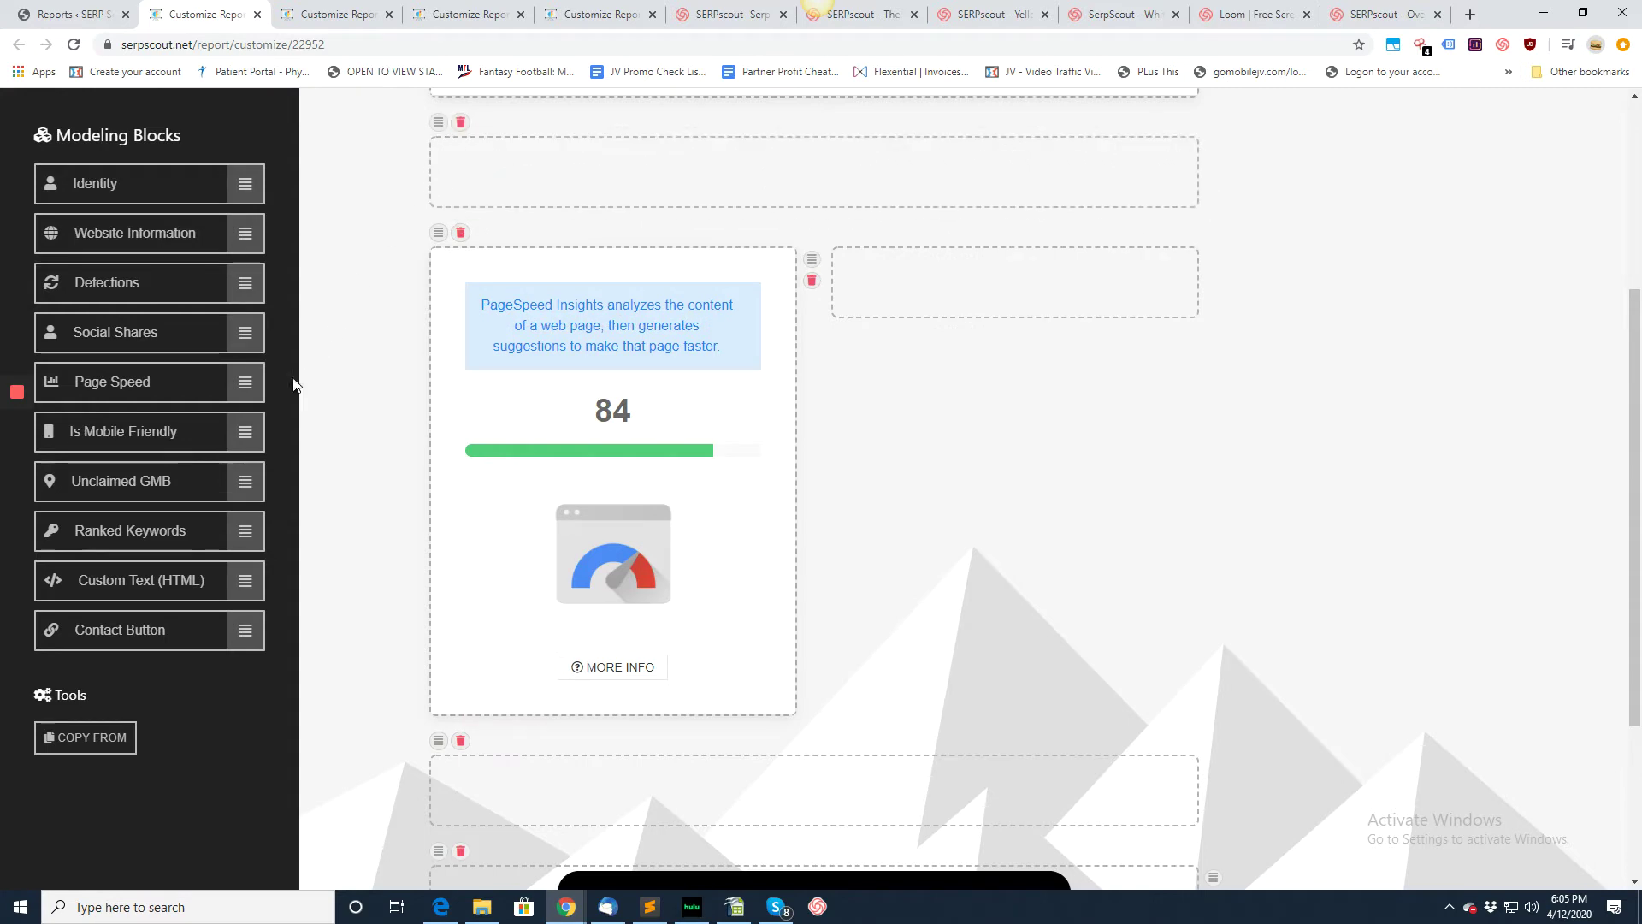
pyautogui.moveTo(183, 577); pyautogui.dragTo(647, 195)
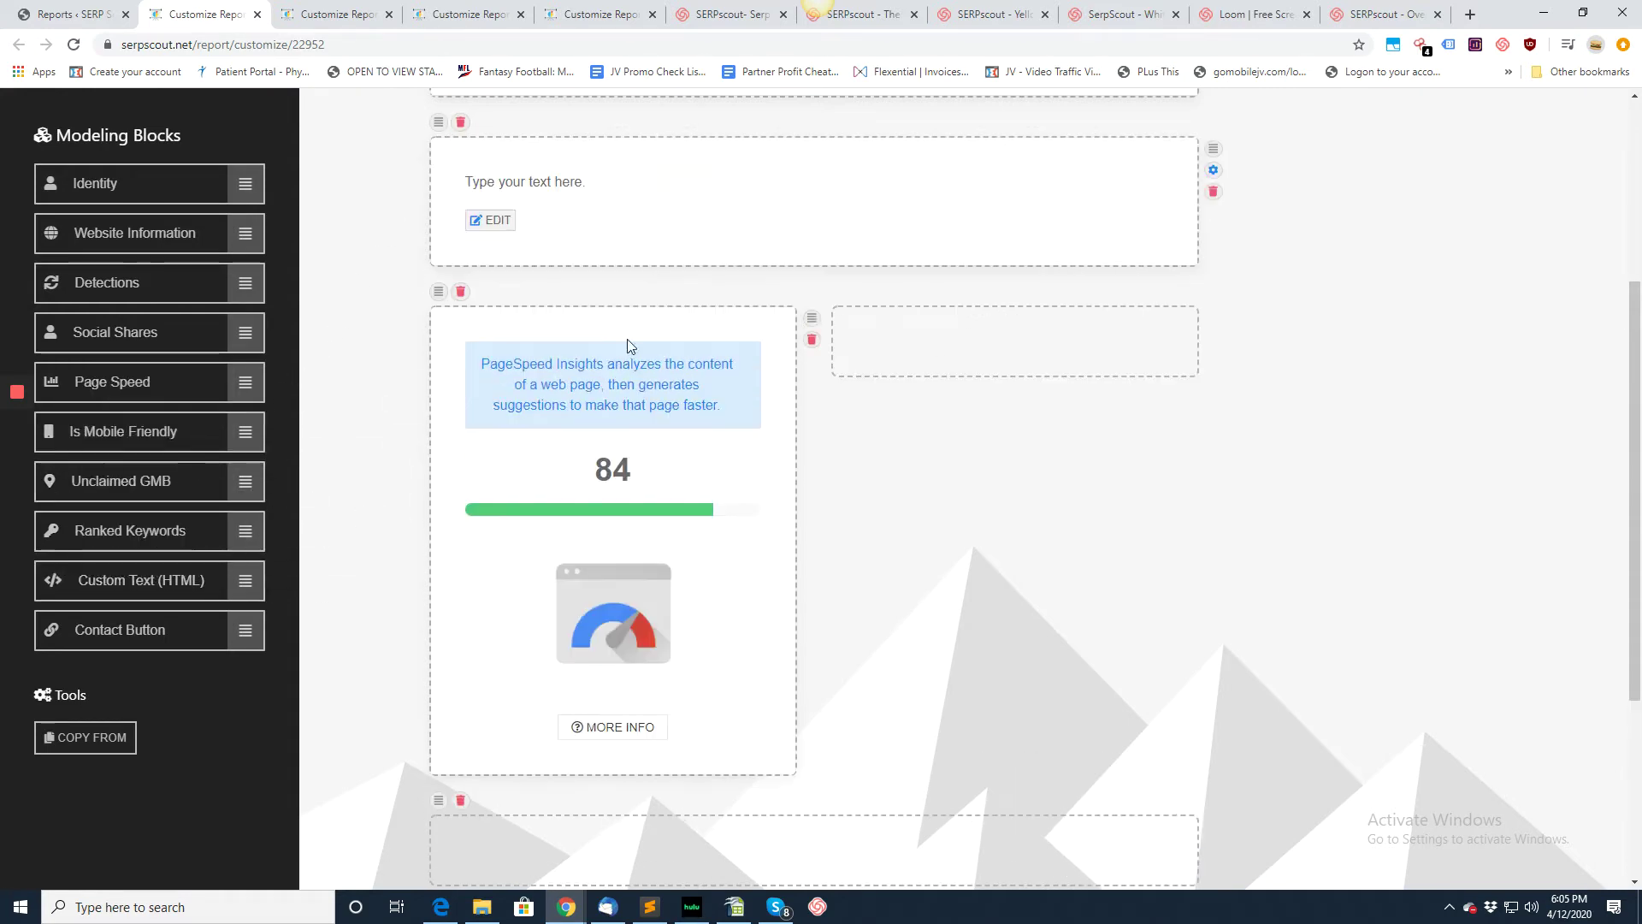
# Open the custom text block for editing, enlarge its text area and inspect the HTML code view before returning to normal editing
pyautogui.click(498, 222)
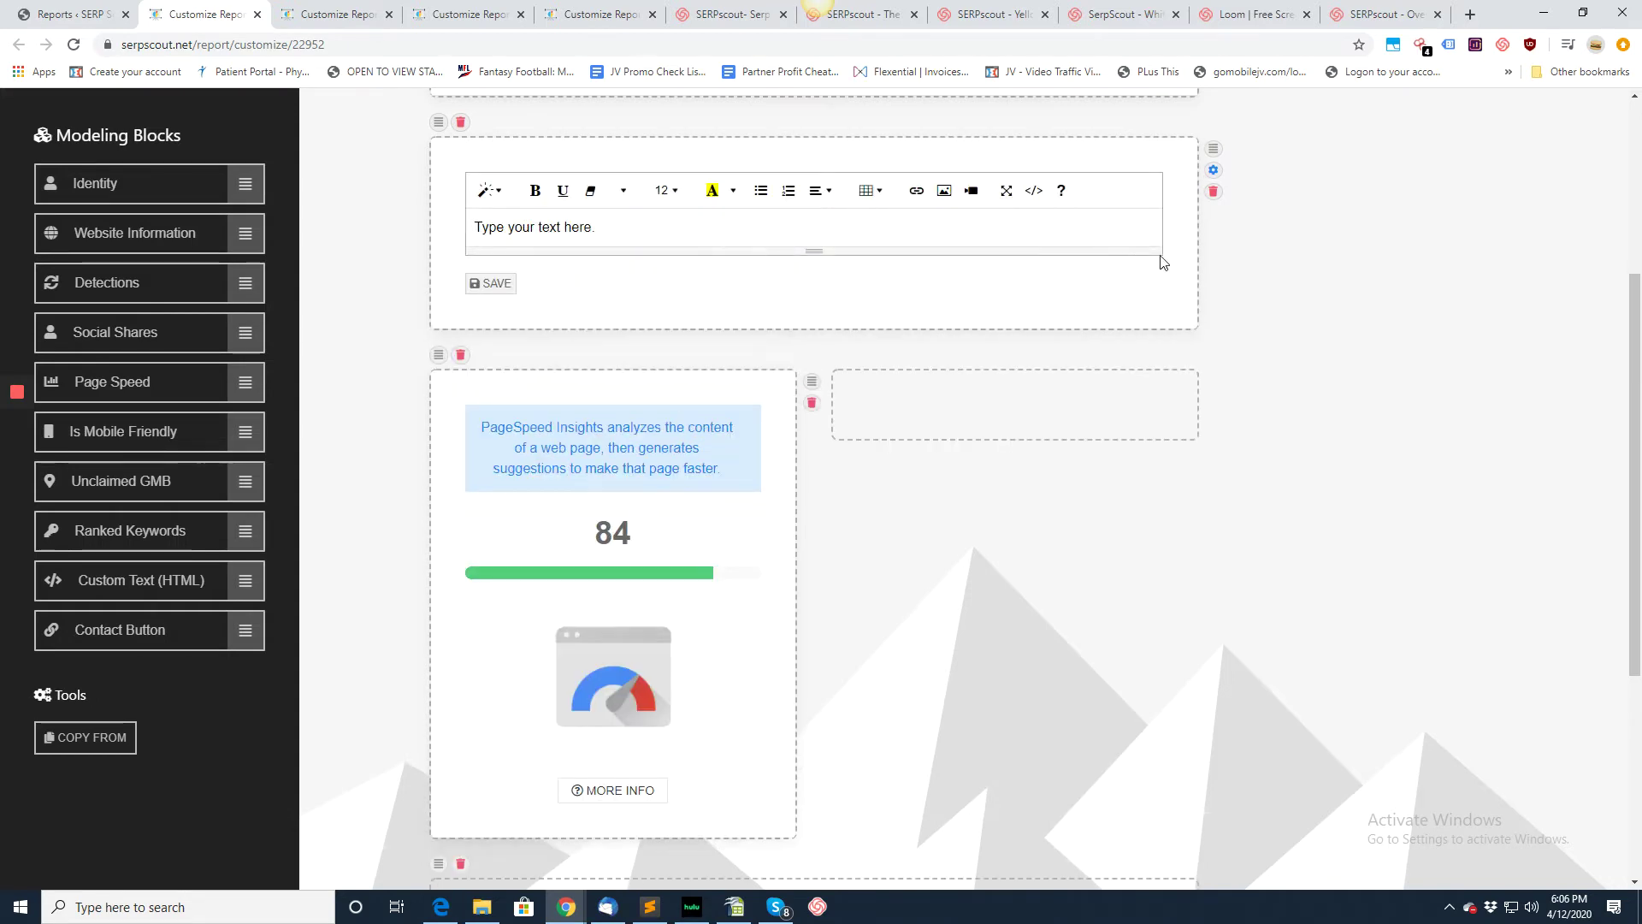
pyautogui.moveTo(1161, 256); pyautogui.dragTo(1166, 550)
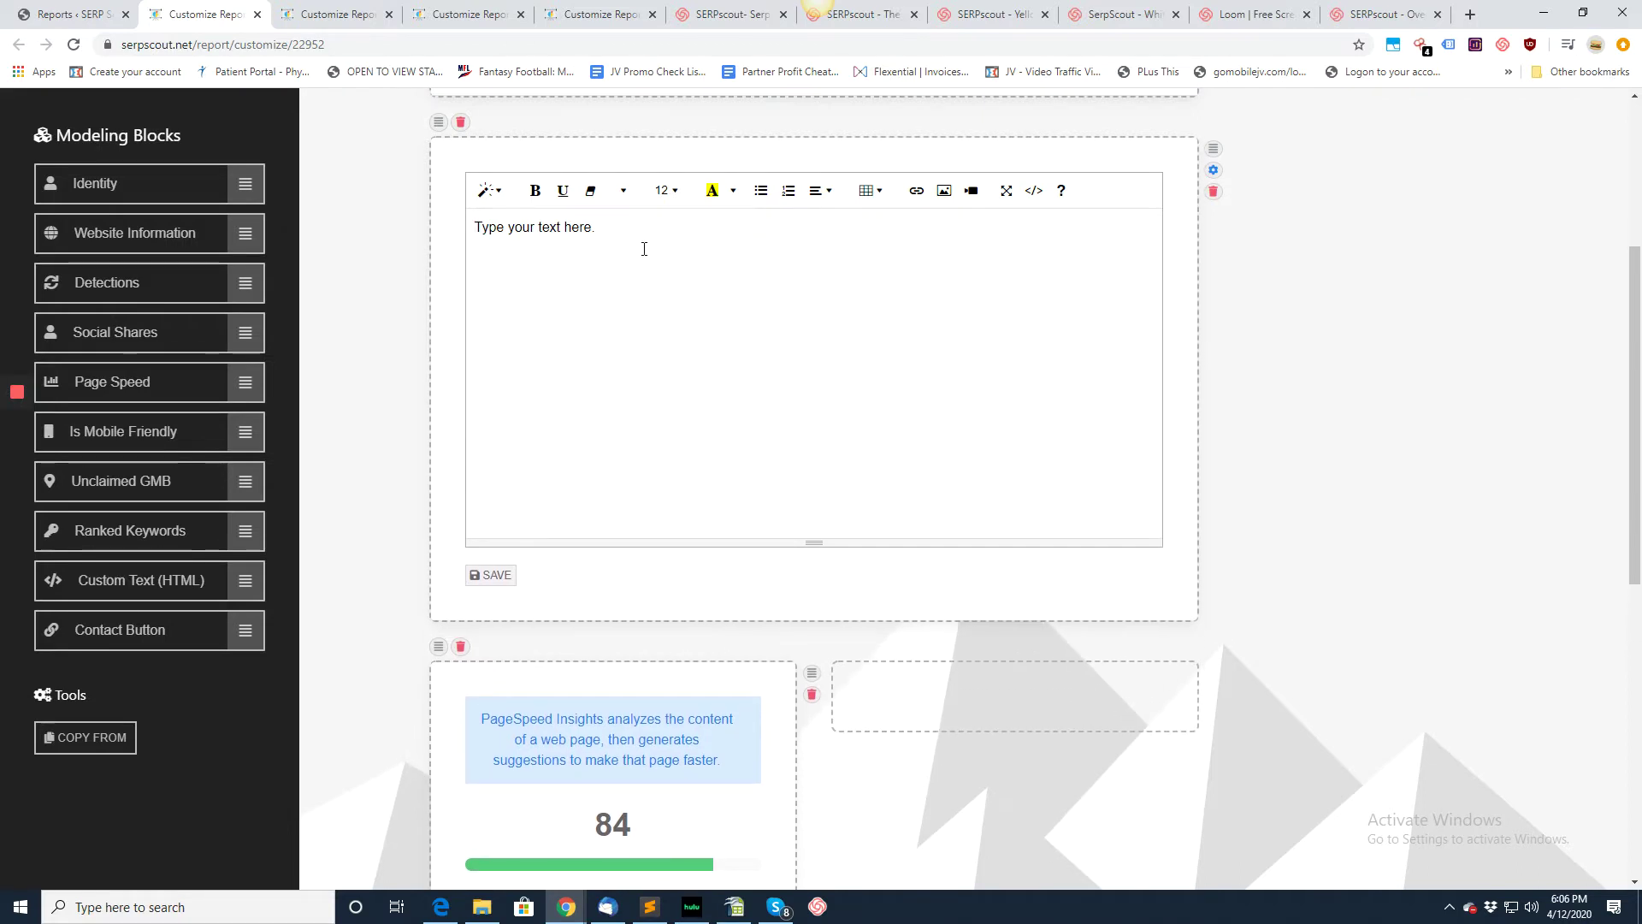
pyautogui.click(1034, 190)
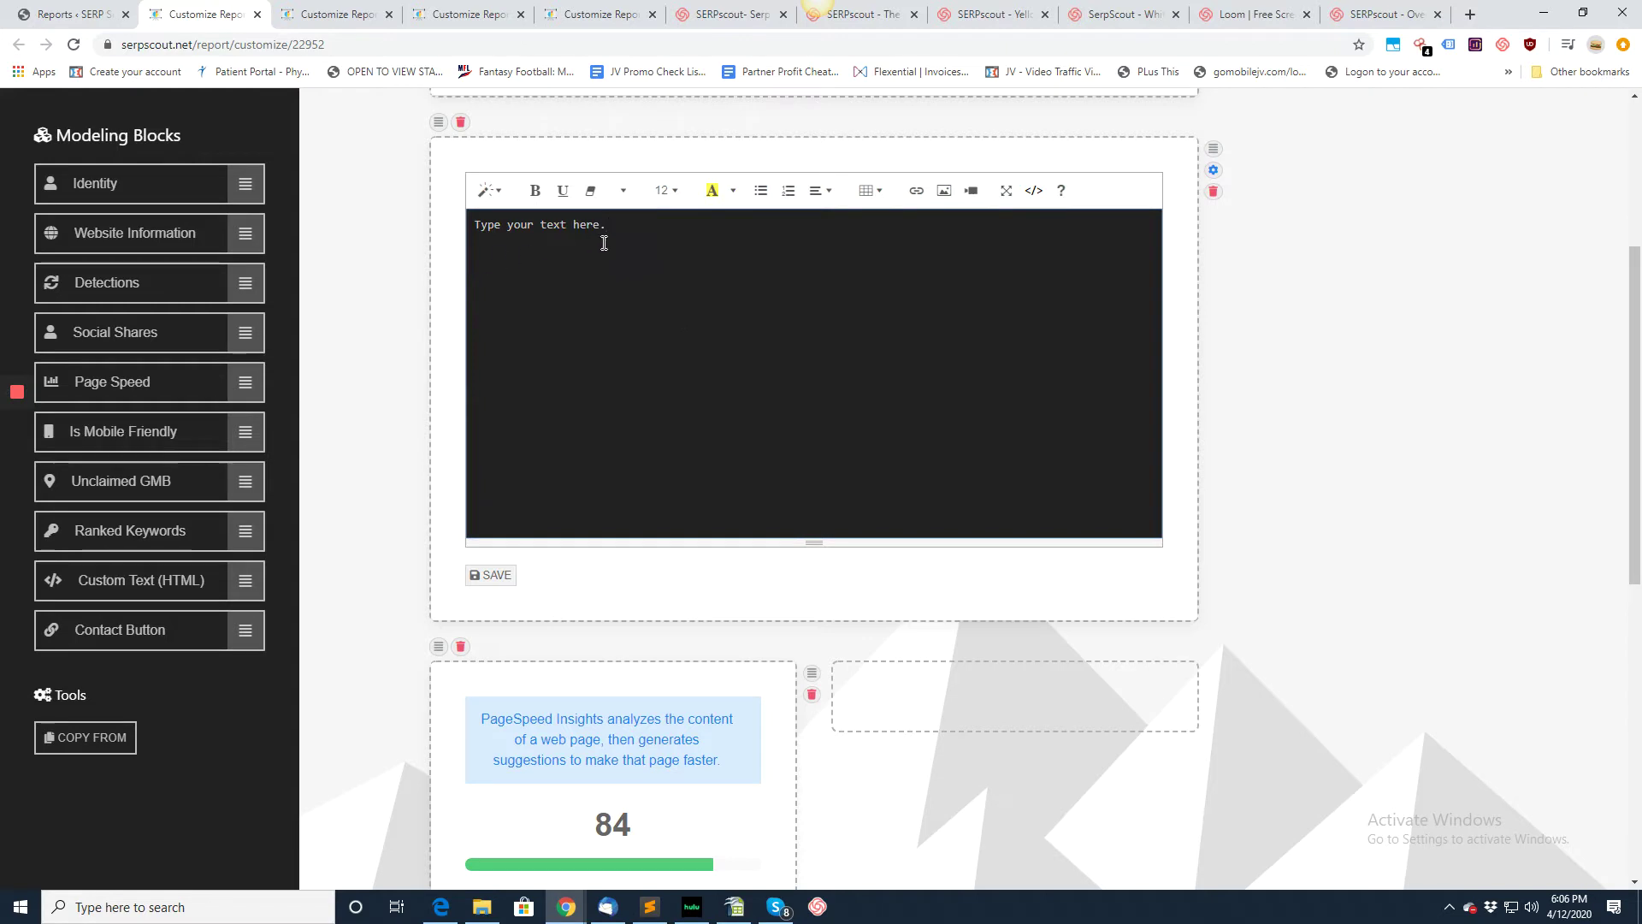
pyautogui.click(1034, 201)
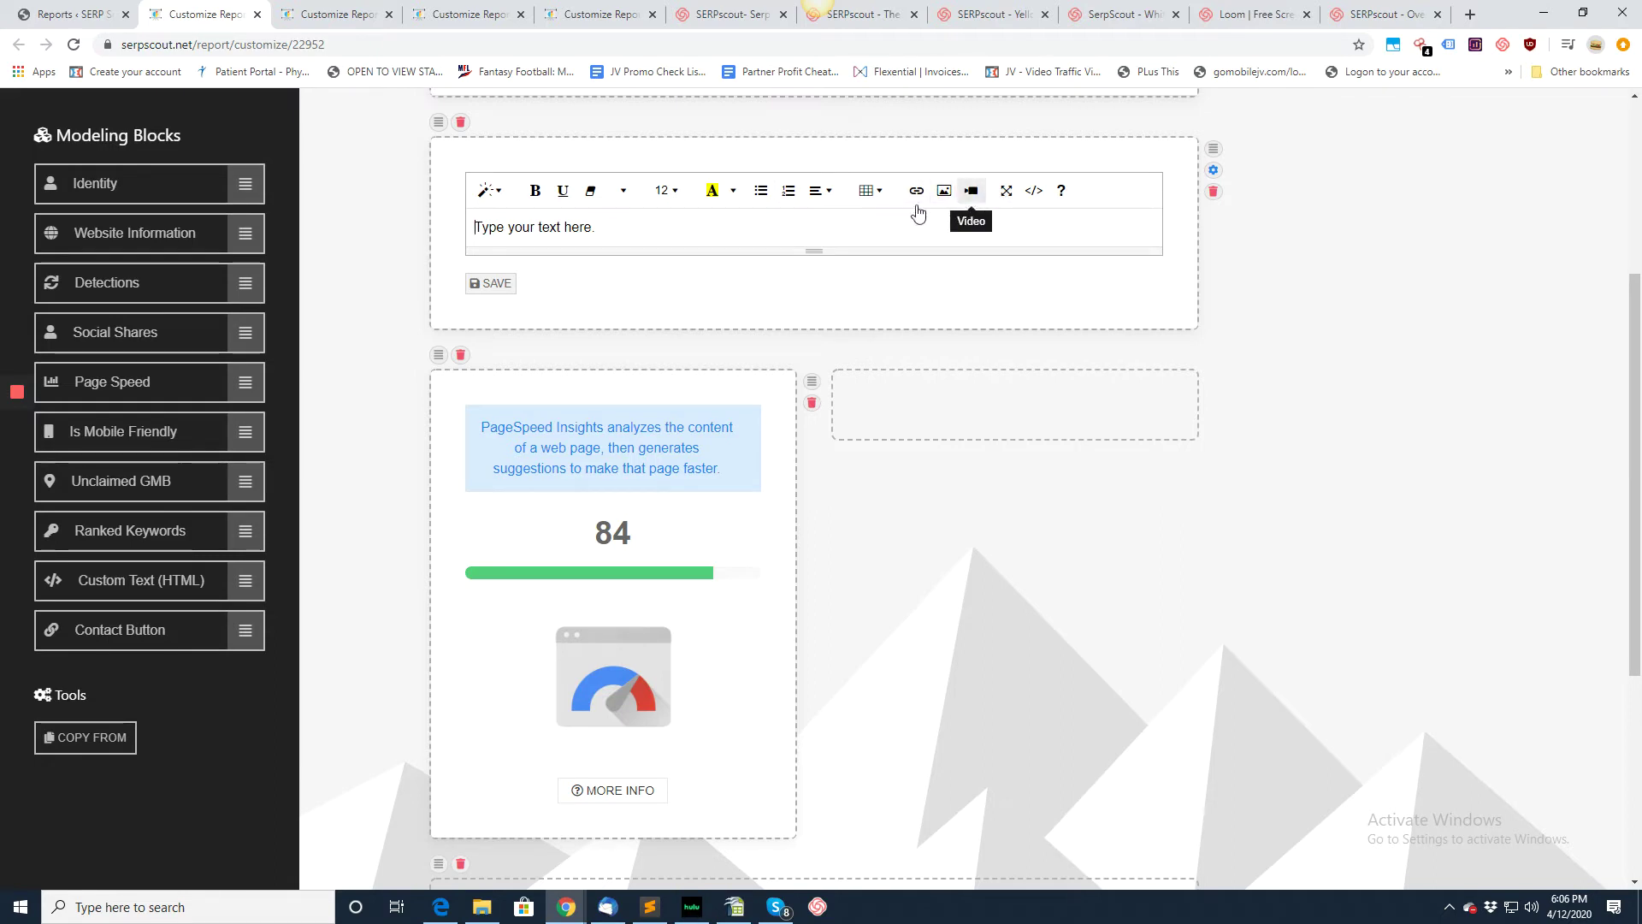
# Replace the custom text block's placeholder with the text "hello i am sending you this report to..."
pyautogui.write('hello i a')
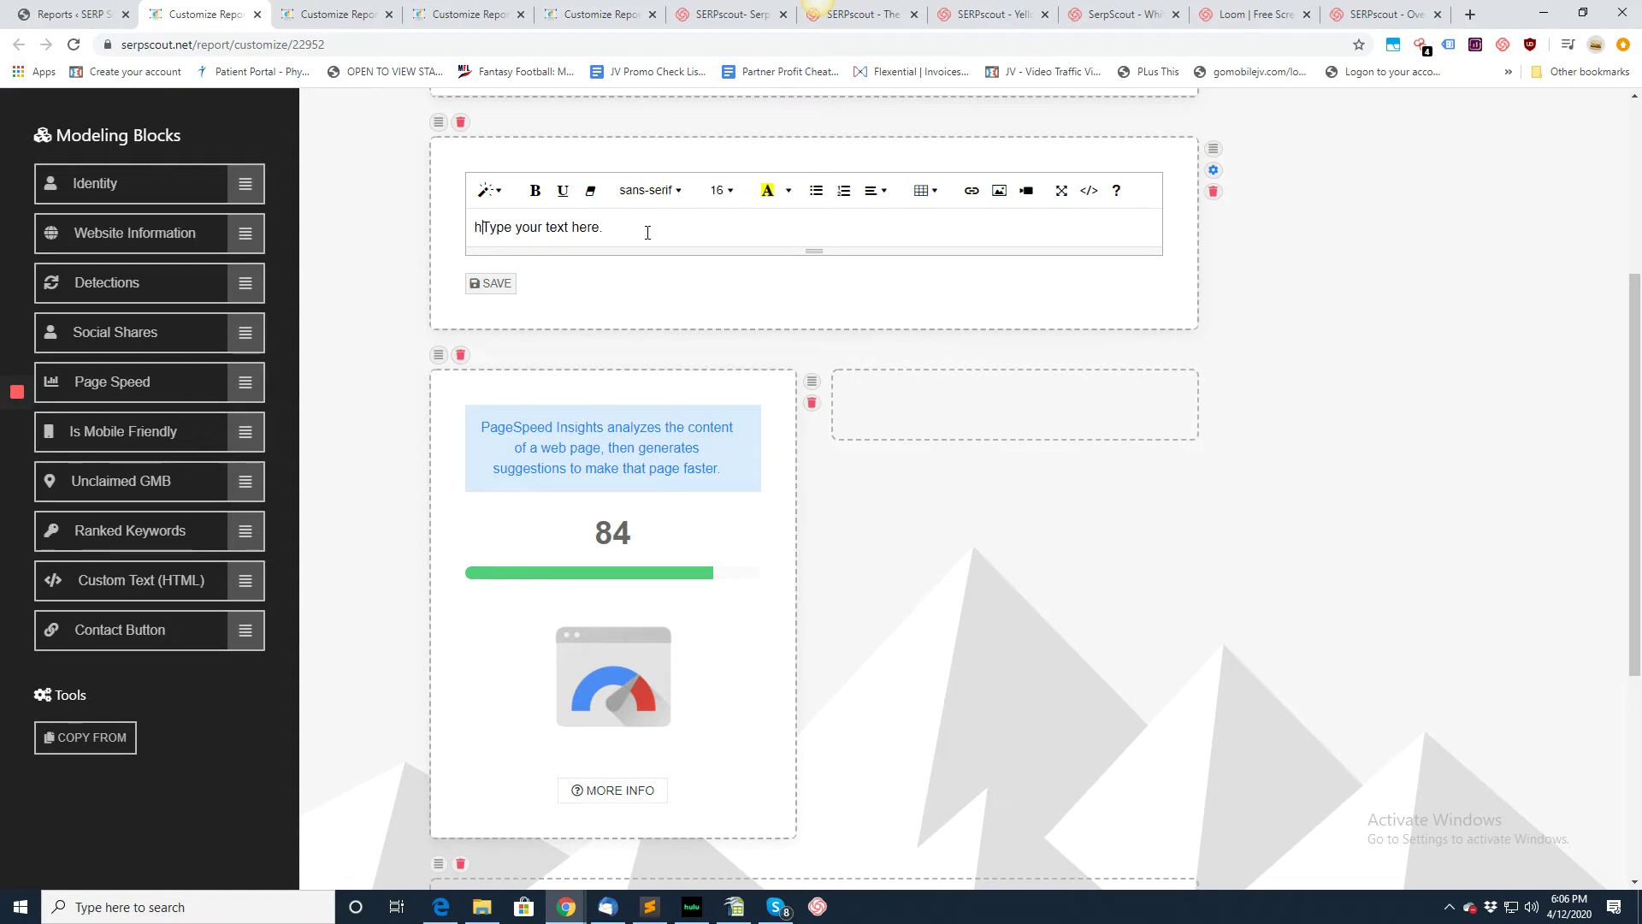
pyautogui.write('m sending you t')
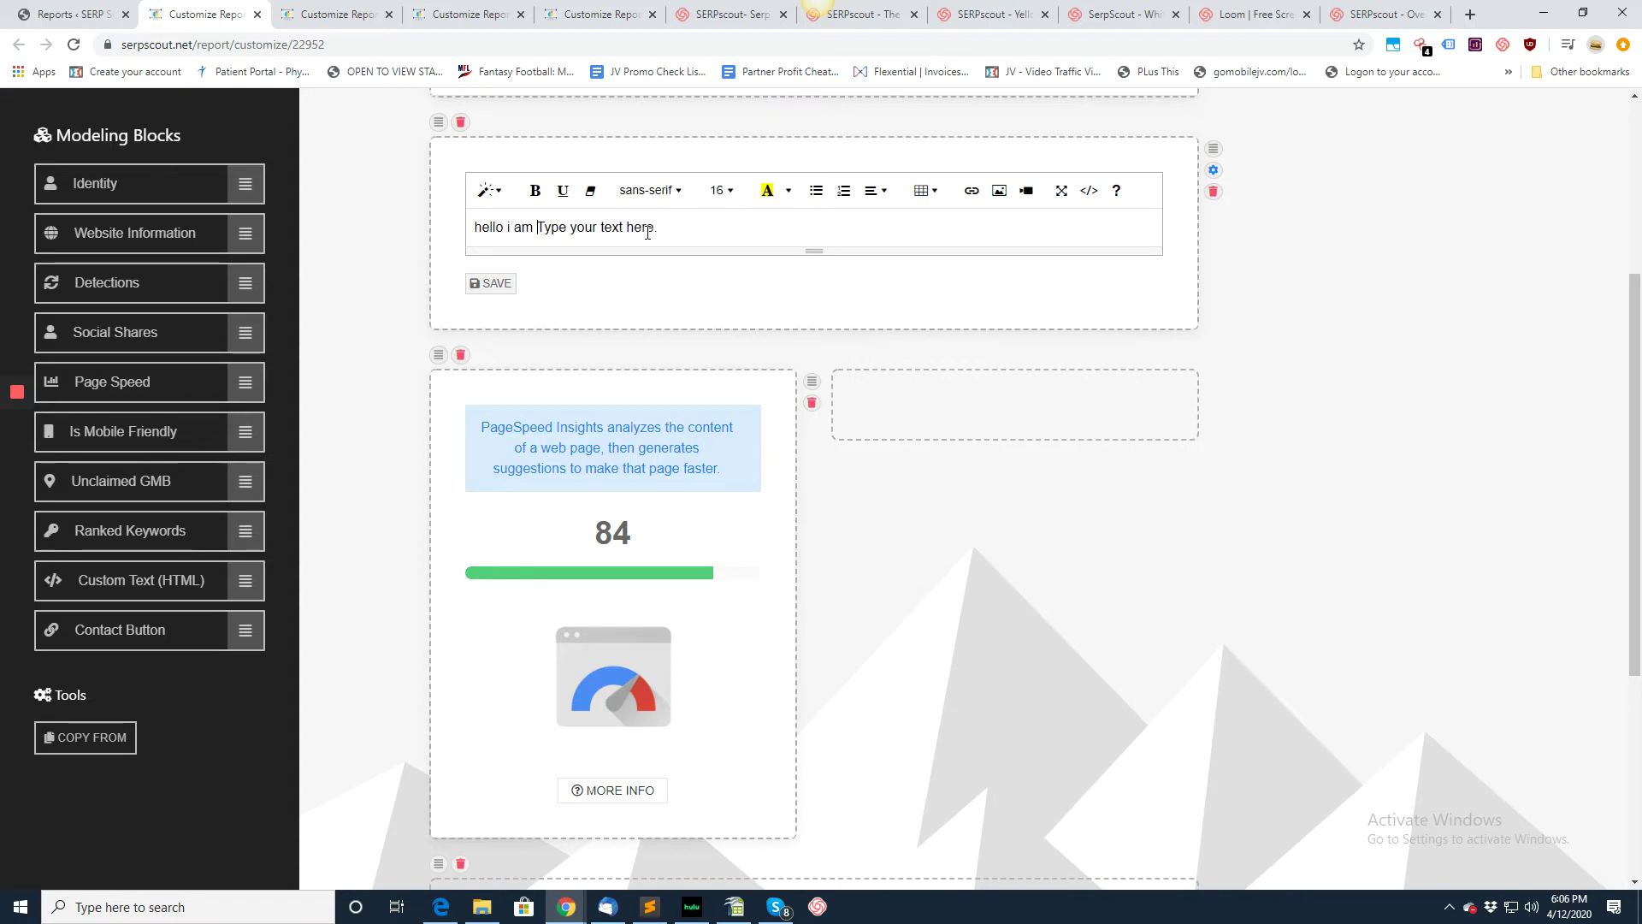
pyautogui.write('his report to')
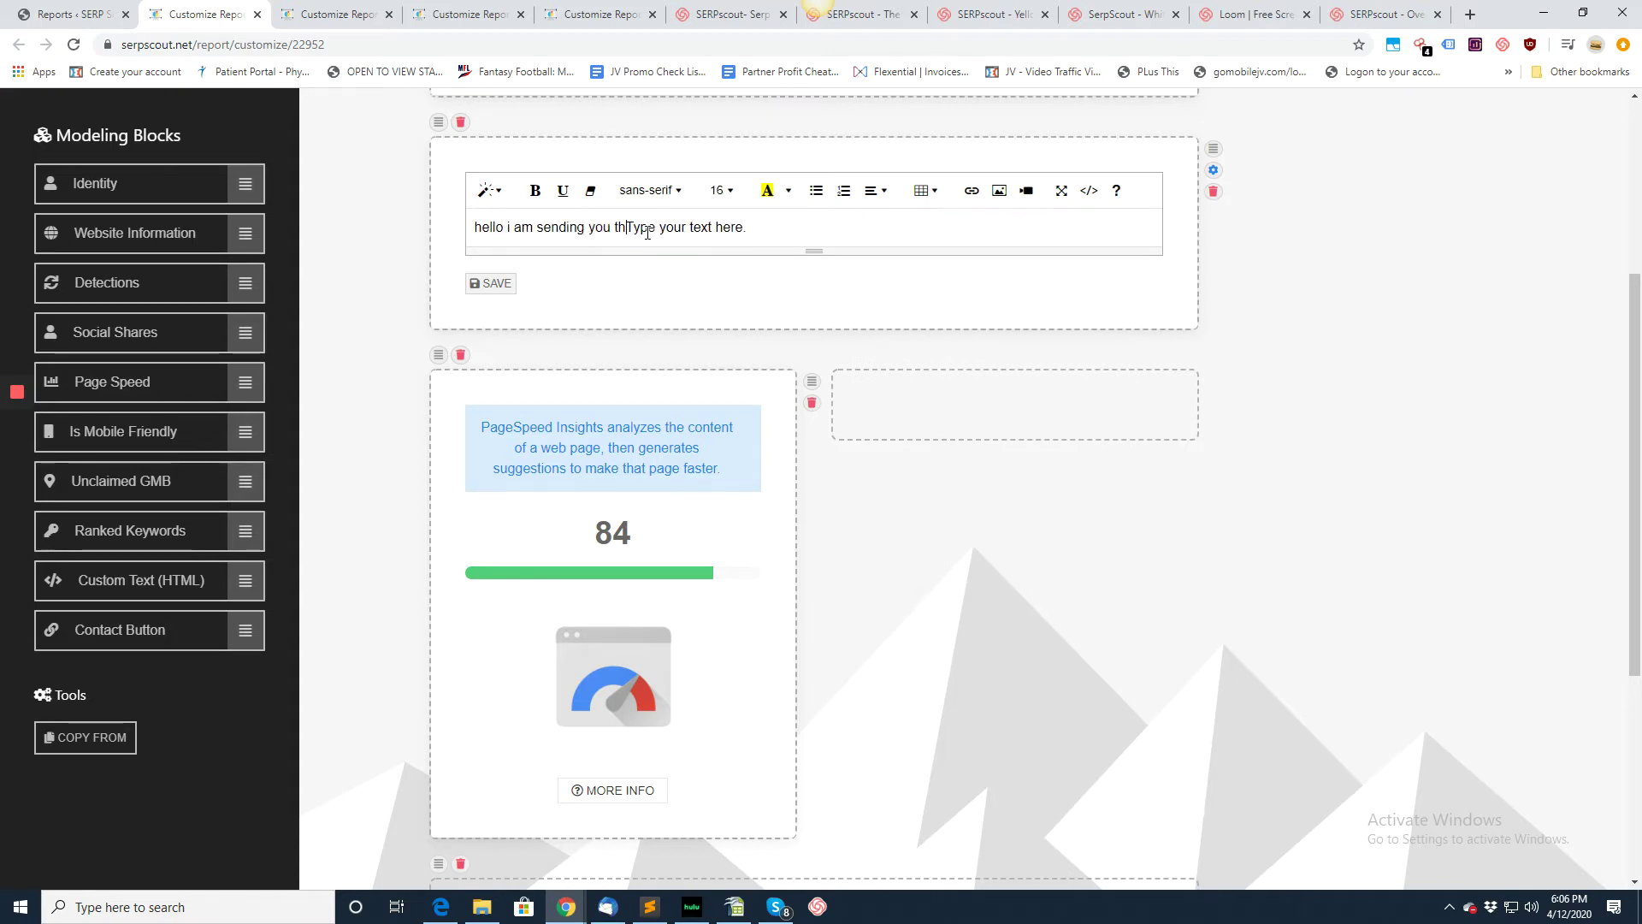
pyautogui.write(' help woith ')
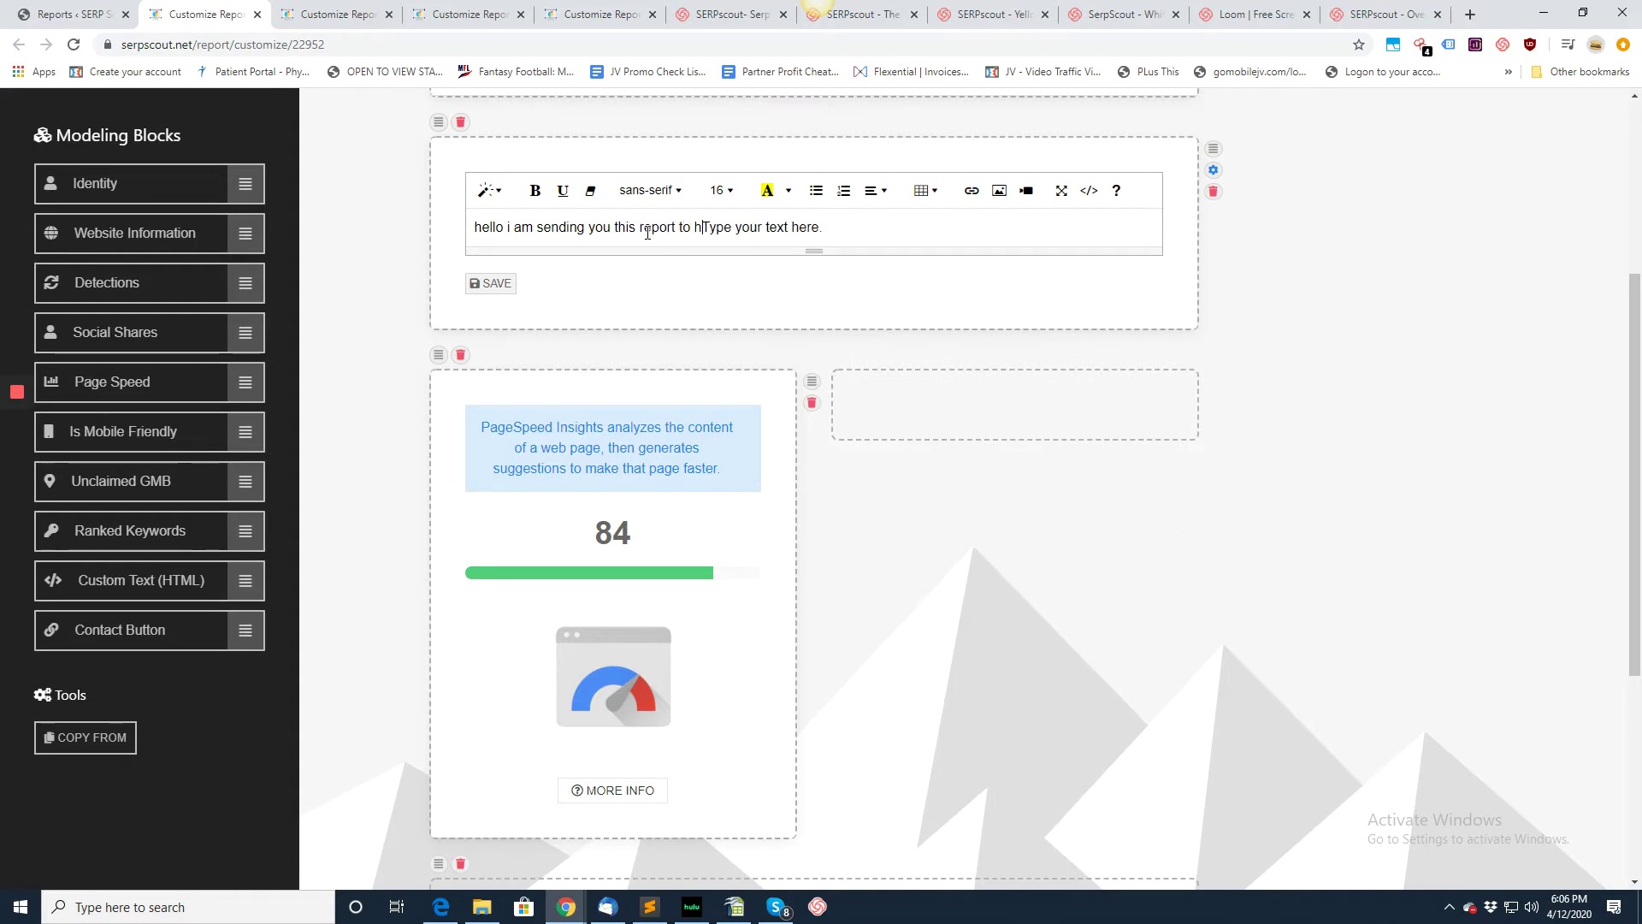
pyautogui.write('your')
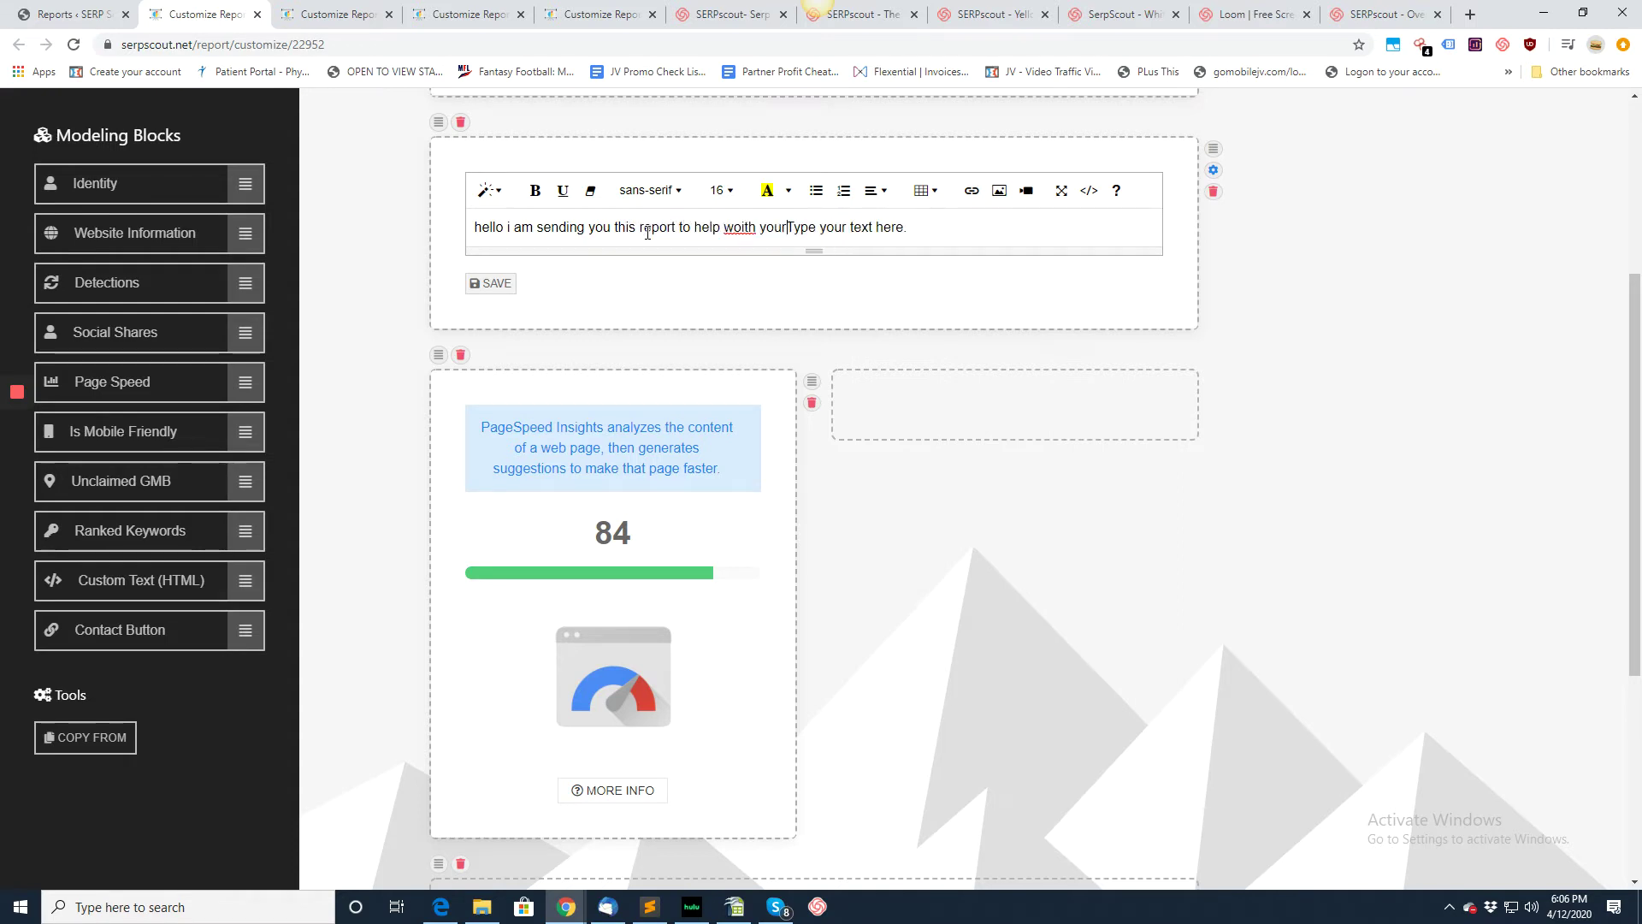
pyautogui.write(' makeitn g')
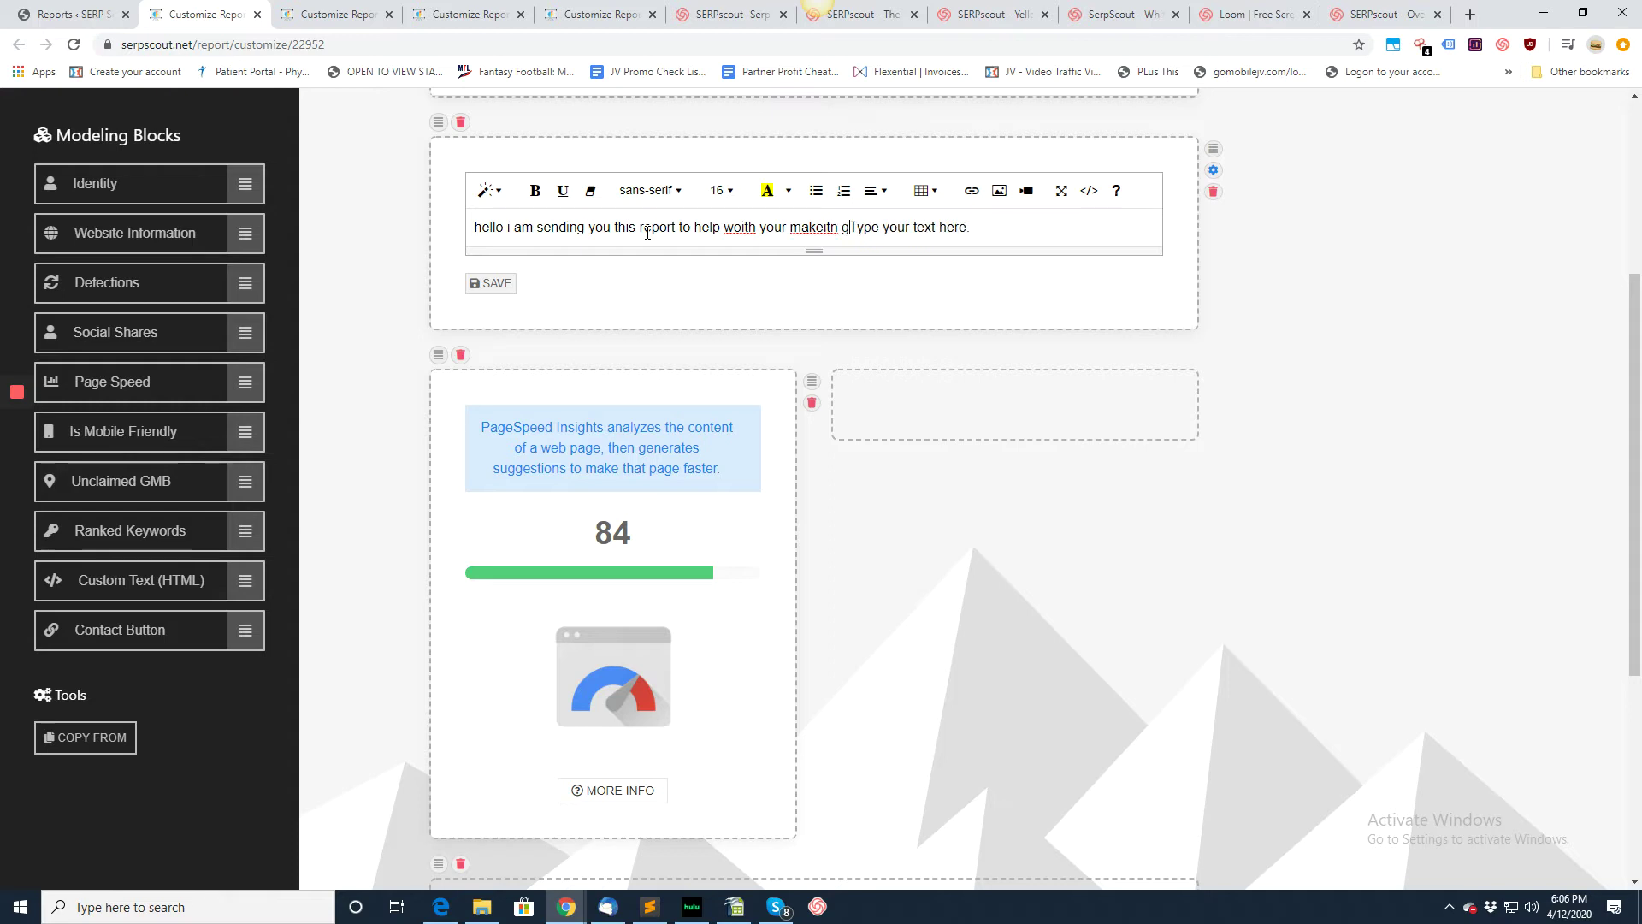
pyautogui.press('BackSpace')
pyautogui.press('BackSpace')
pyautogui.press('BackSpace')
pyautogui.press('BackSpace')
pyautogui.press('BackSpace')
pyautogui.press('BackSpace')
pyautogui.press('BackSpace')
pyautogui.press('BackSpace')
pyautogui.press('BackSpace')
pyautogui.press('BackSpace')
pyautogui.press('BackSpace')
pyautogui.press('BackSpace')
pyautogui.press('BackSpace')
pyautogui.press('BackSpace')
pyautogui.press('BackSpace')
pyautogui.press('BackSpace')
pyautogui.press('BackSpace')
pyautogui.press('BackSpace')
pyautogui.press('BackSpace')
pyautogui.press('BackSpace')
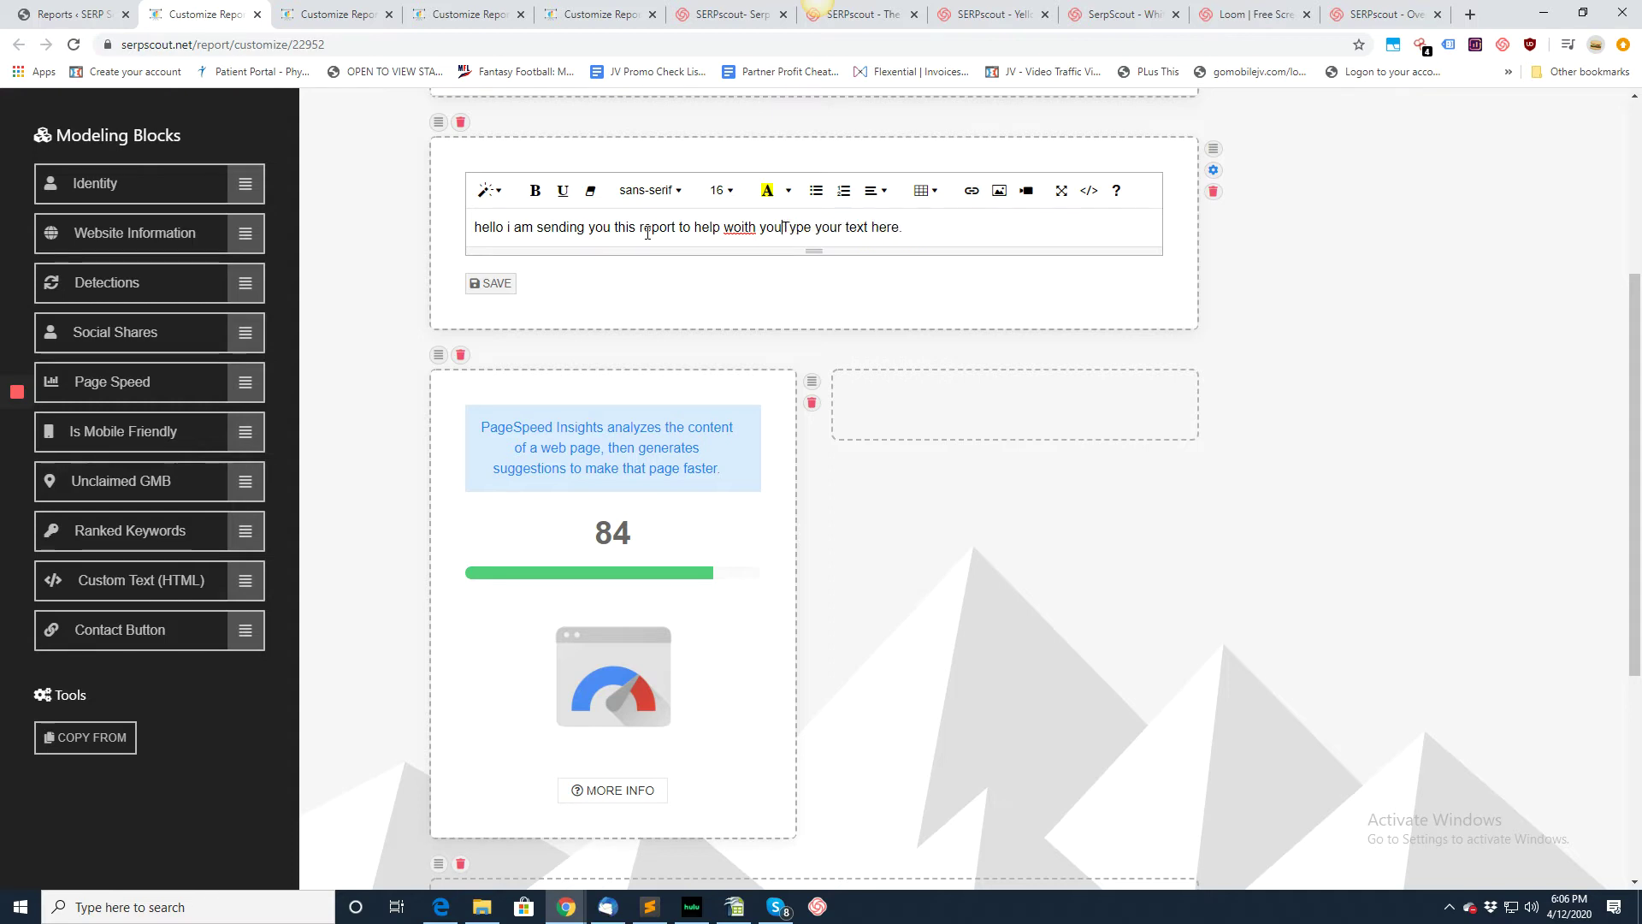
pyautogui.press('BackSpace')
pyautogui.press('BackSpace')
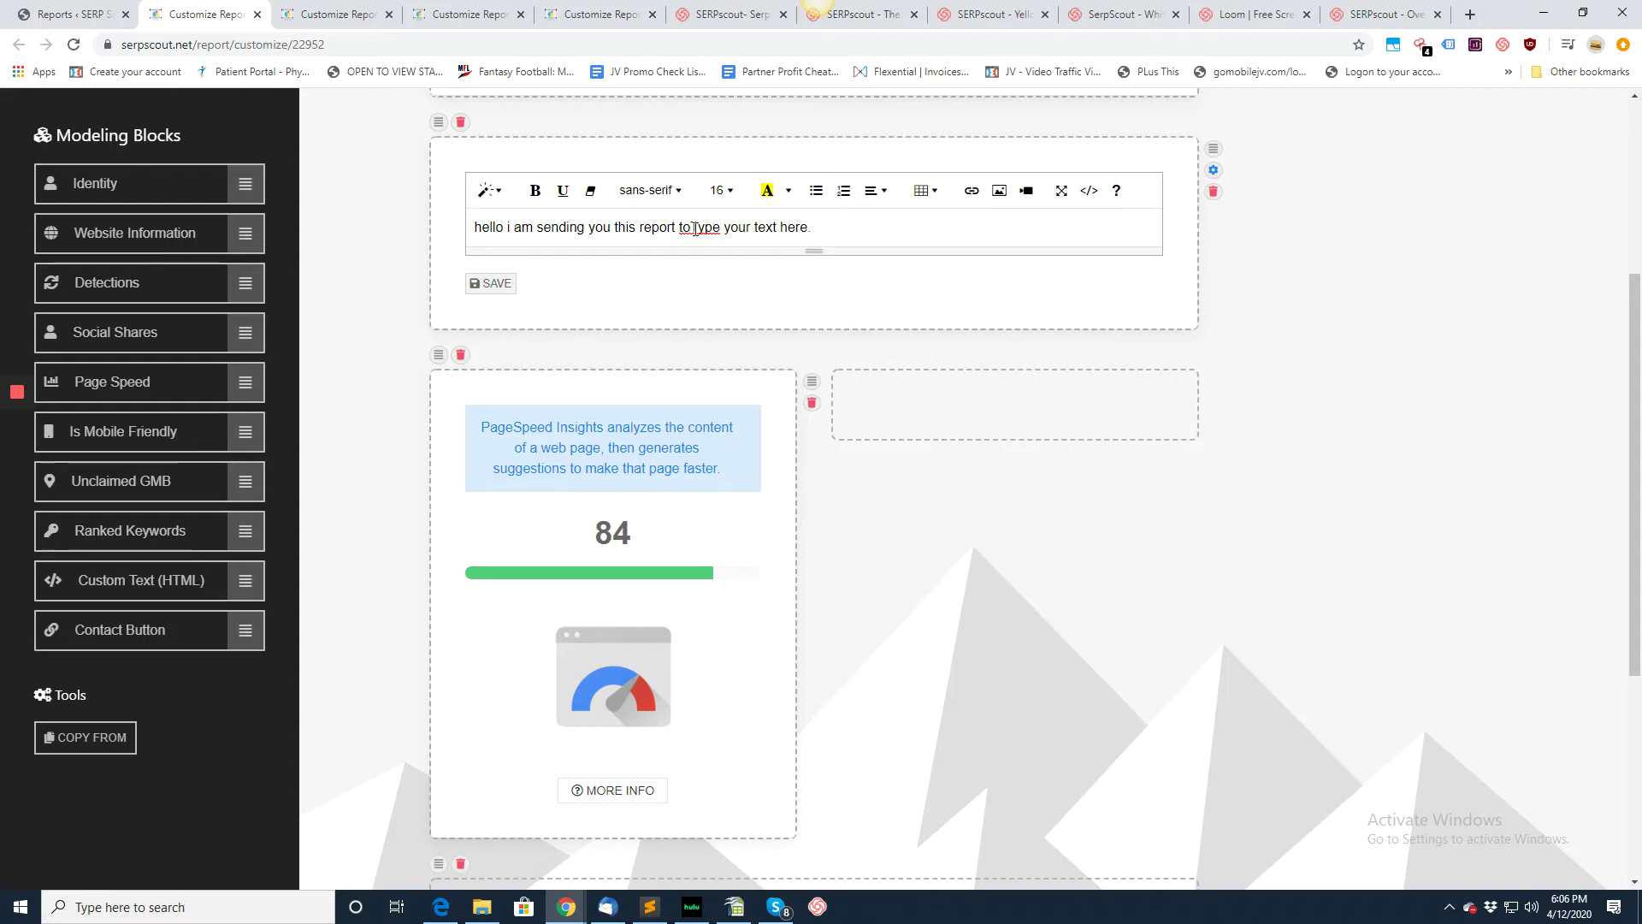
pyautogui.moveTo(697, 229); pyautogui.dragTo(898, 231)
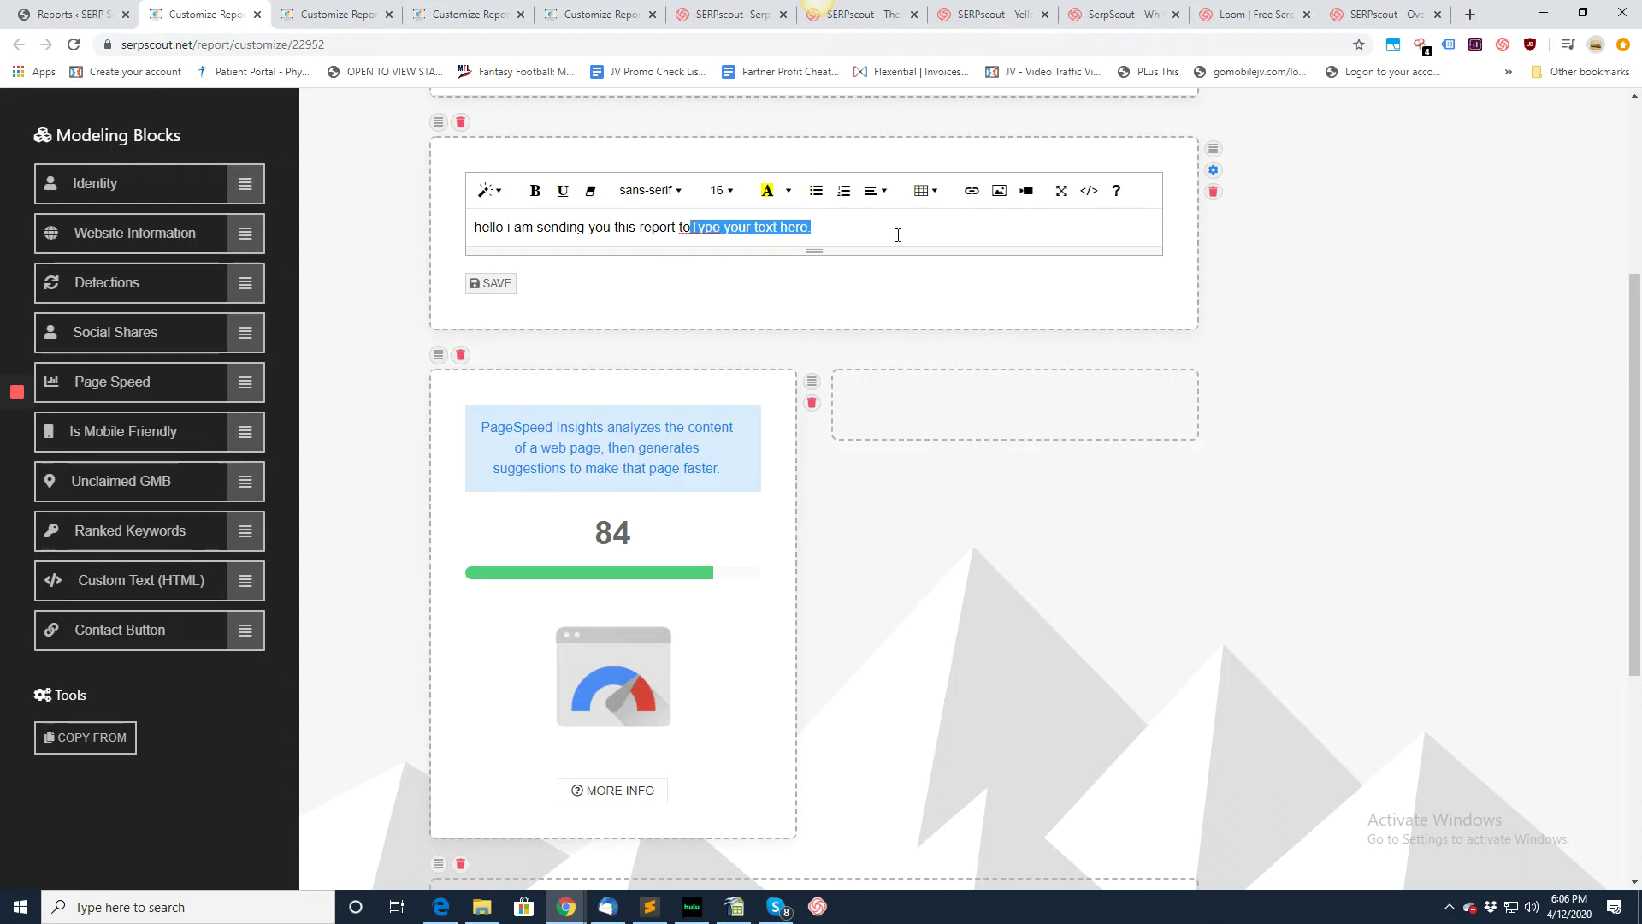
pyautogui.press('BackSpace')
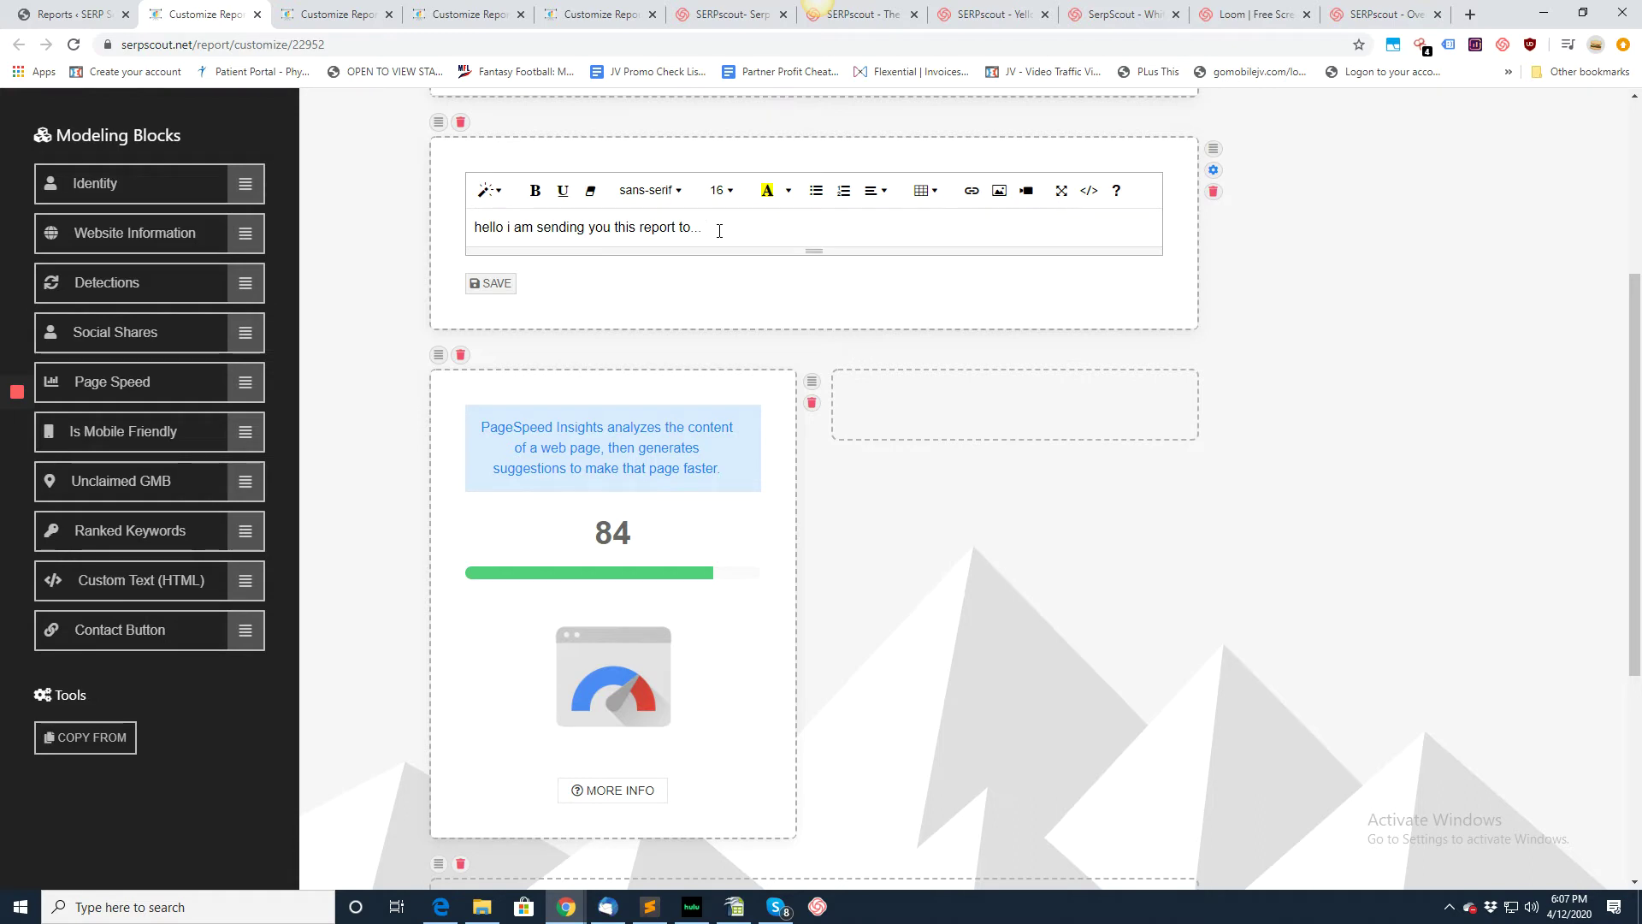
# Place the Ranked Keywords block in the empty full-width container beneath the Page Speed block
pyautogui.scroll(-5, 719, 231)
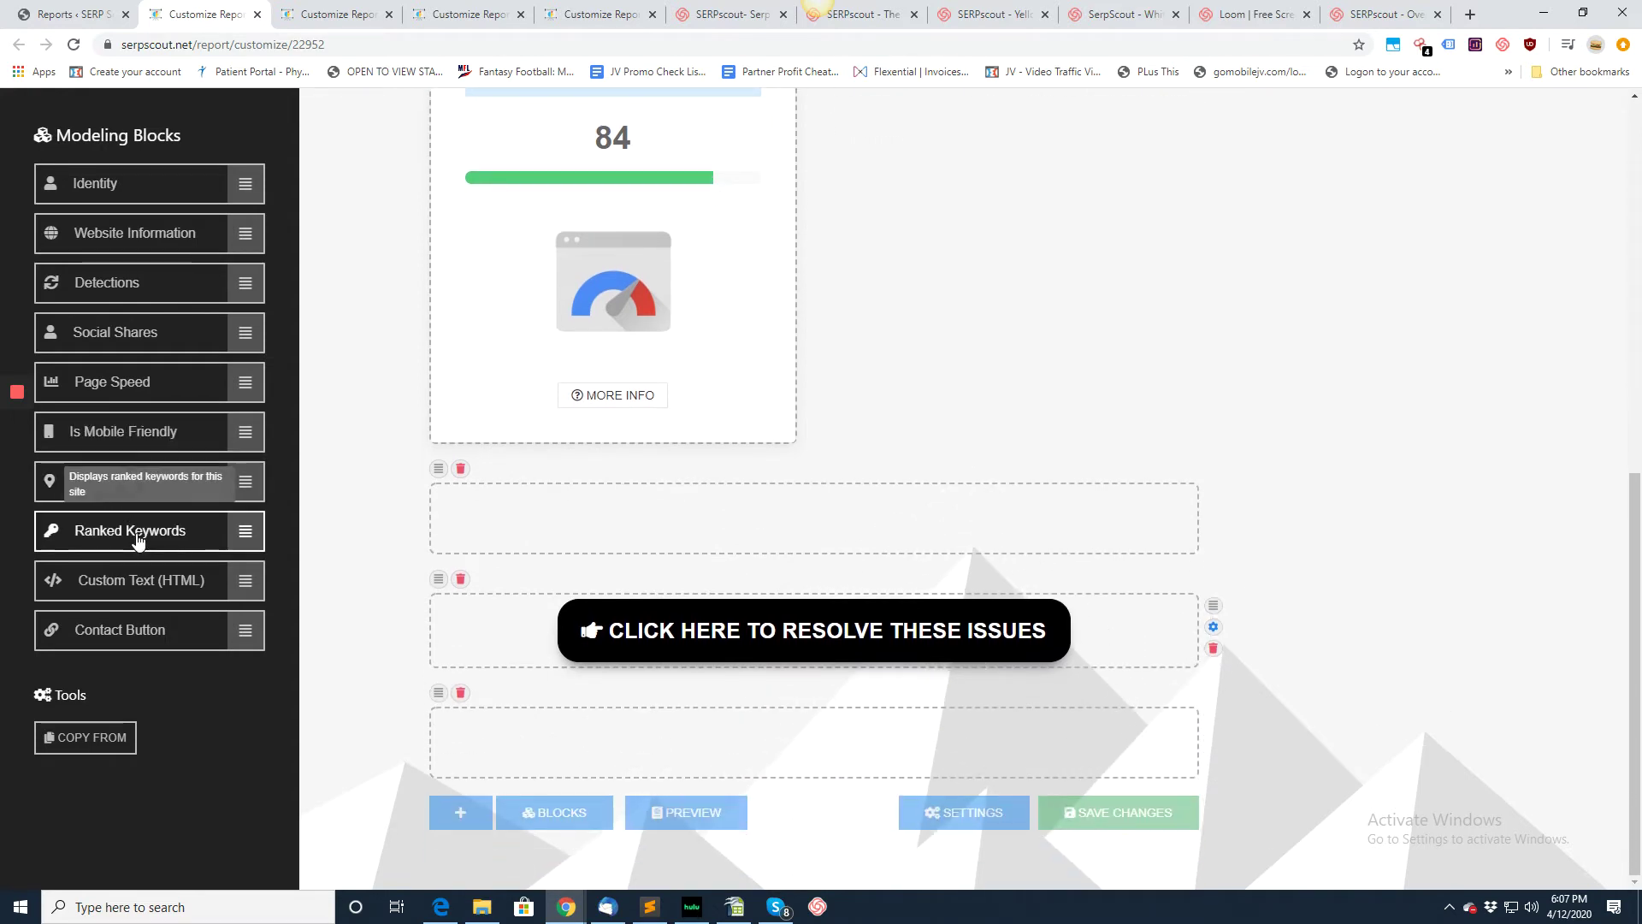
pyautogui.moveTo(132, 530); pyautogui.dragTo(667, 524)
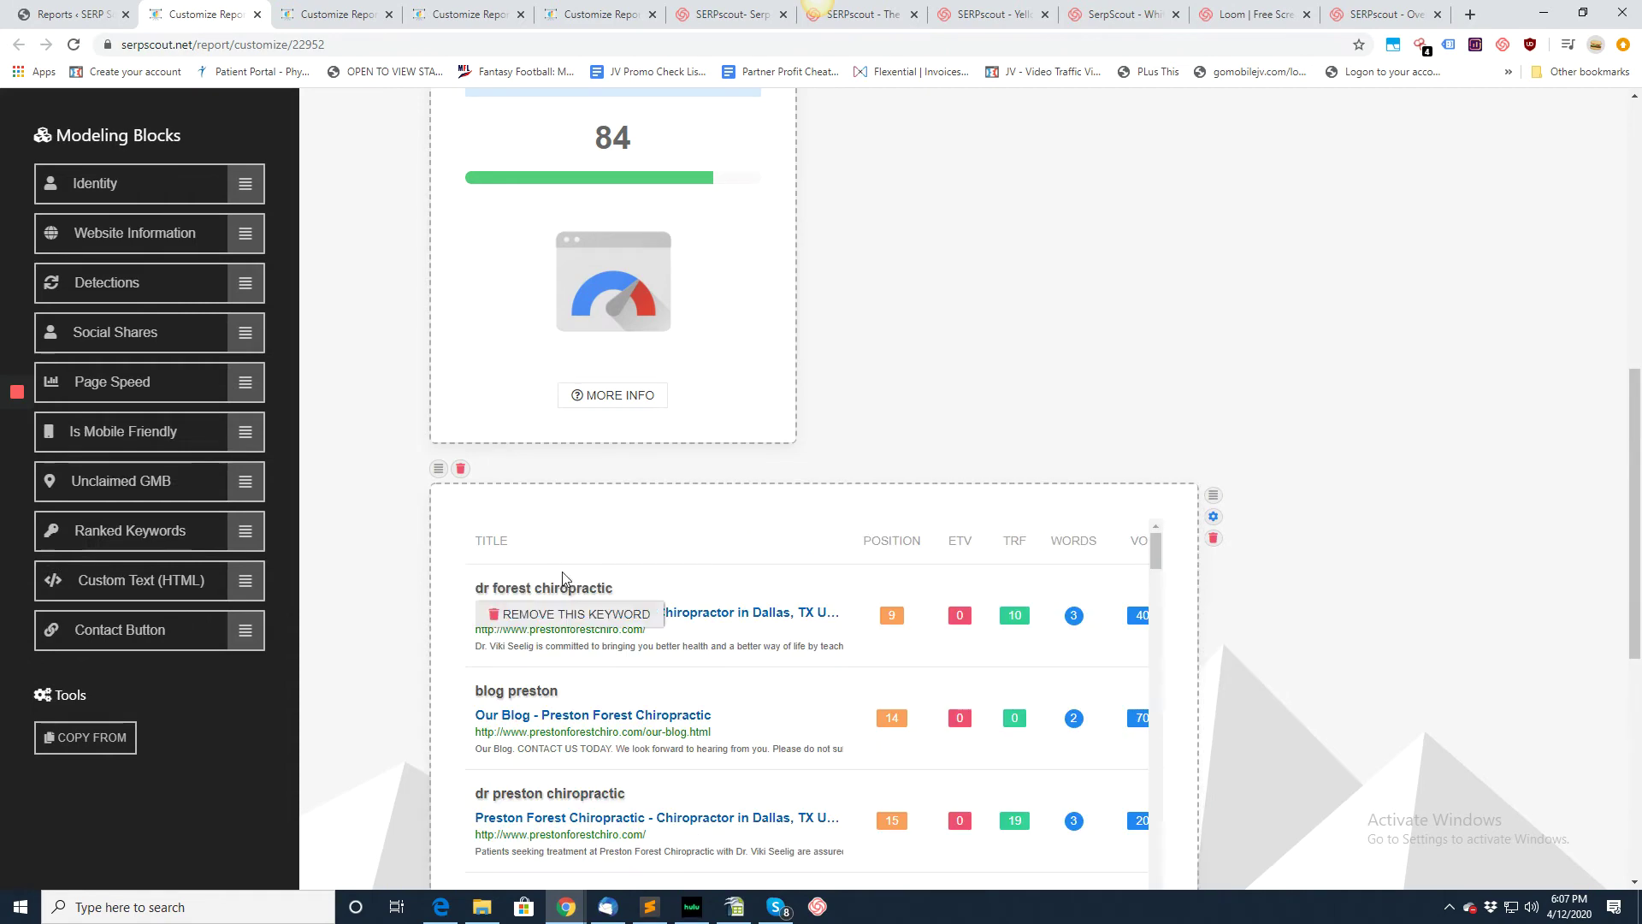
pyautogui.scroll(-5, 1304, 457)
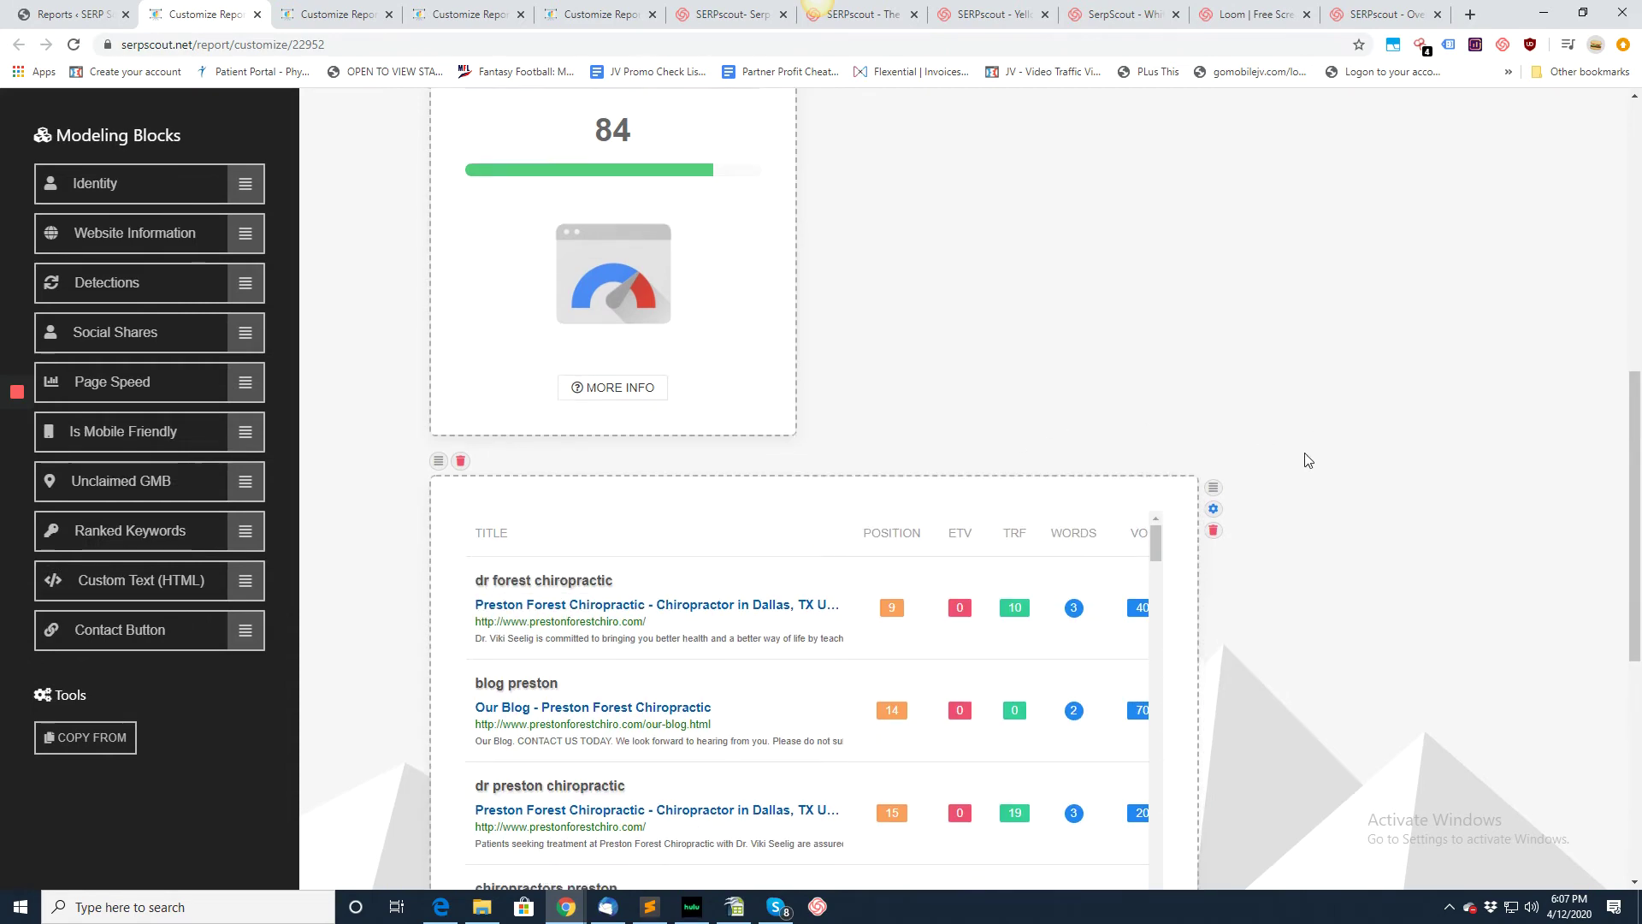
pyautogui.scroll(2, 1213, 254)
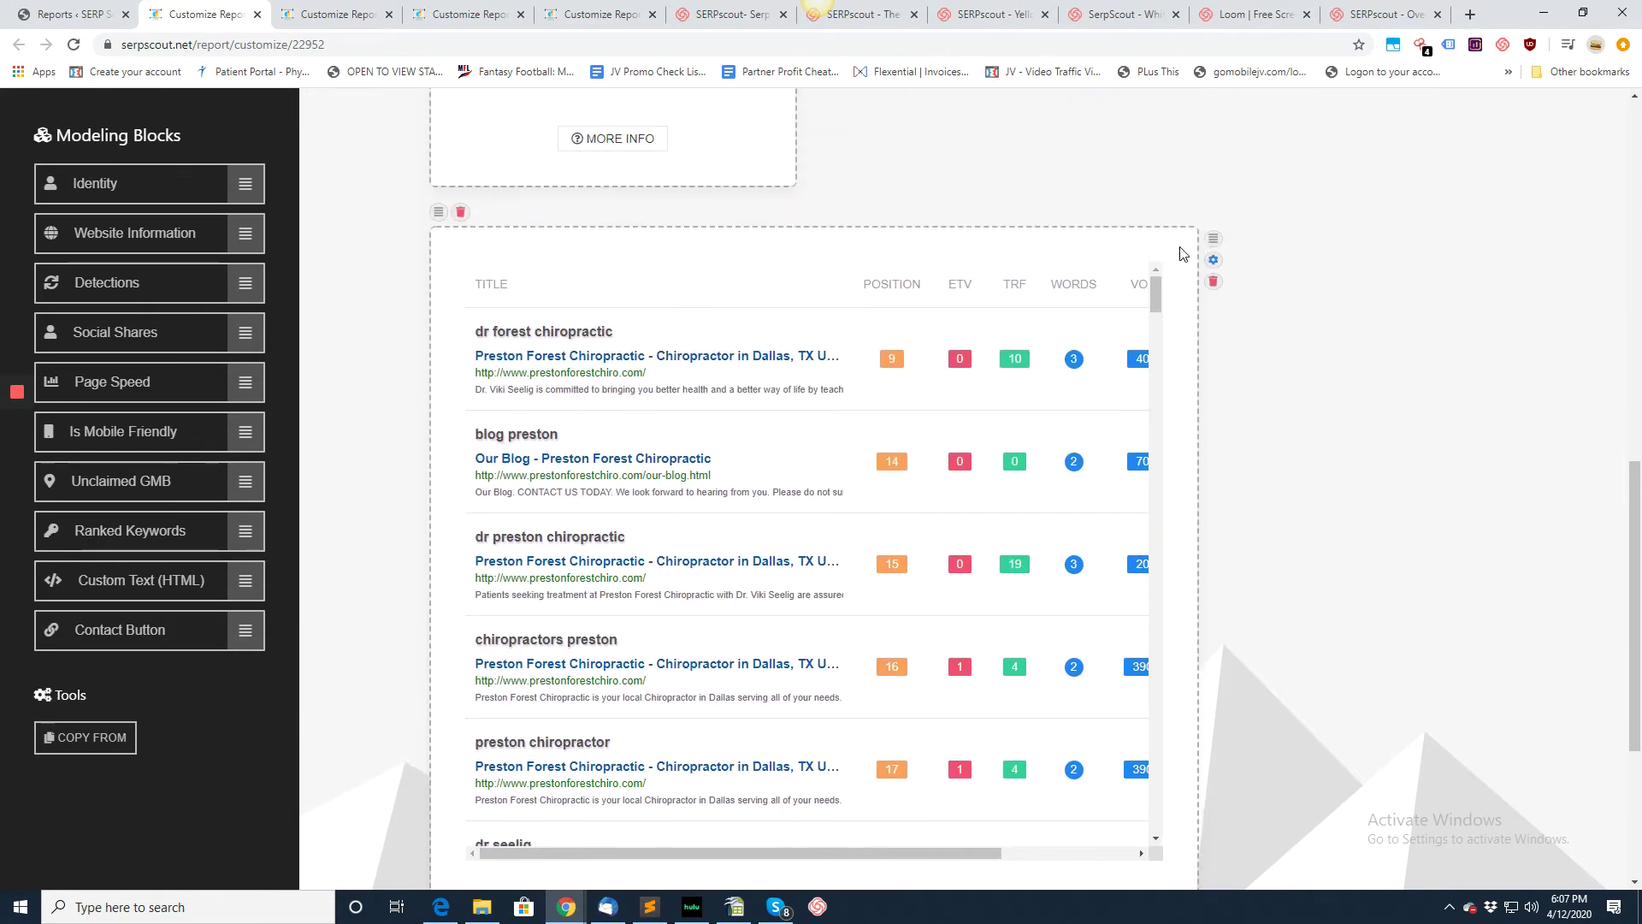
# Remove the keyword "blog preston" from the ranked keywords table
pyautogui.moveTo(1157, 291)
pyautogui.mouseDown()
pyautogui.moveTo(1156, 531)
pyautogui.moveTo(1157, 272)
pyautogui.mouseUp()
pyautogui.moveTo(1029, 404)
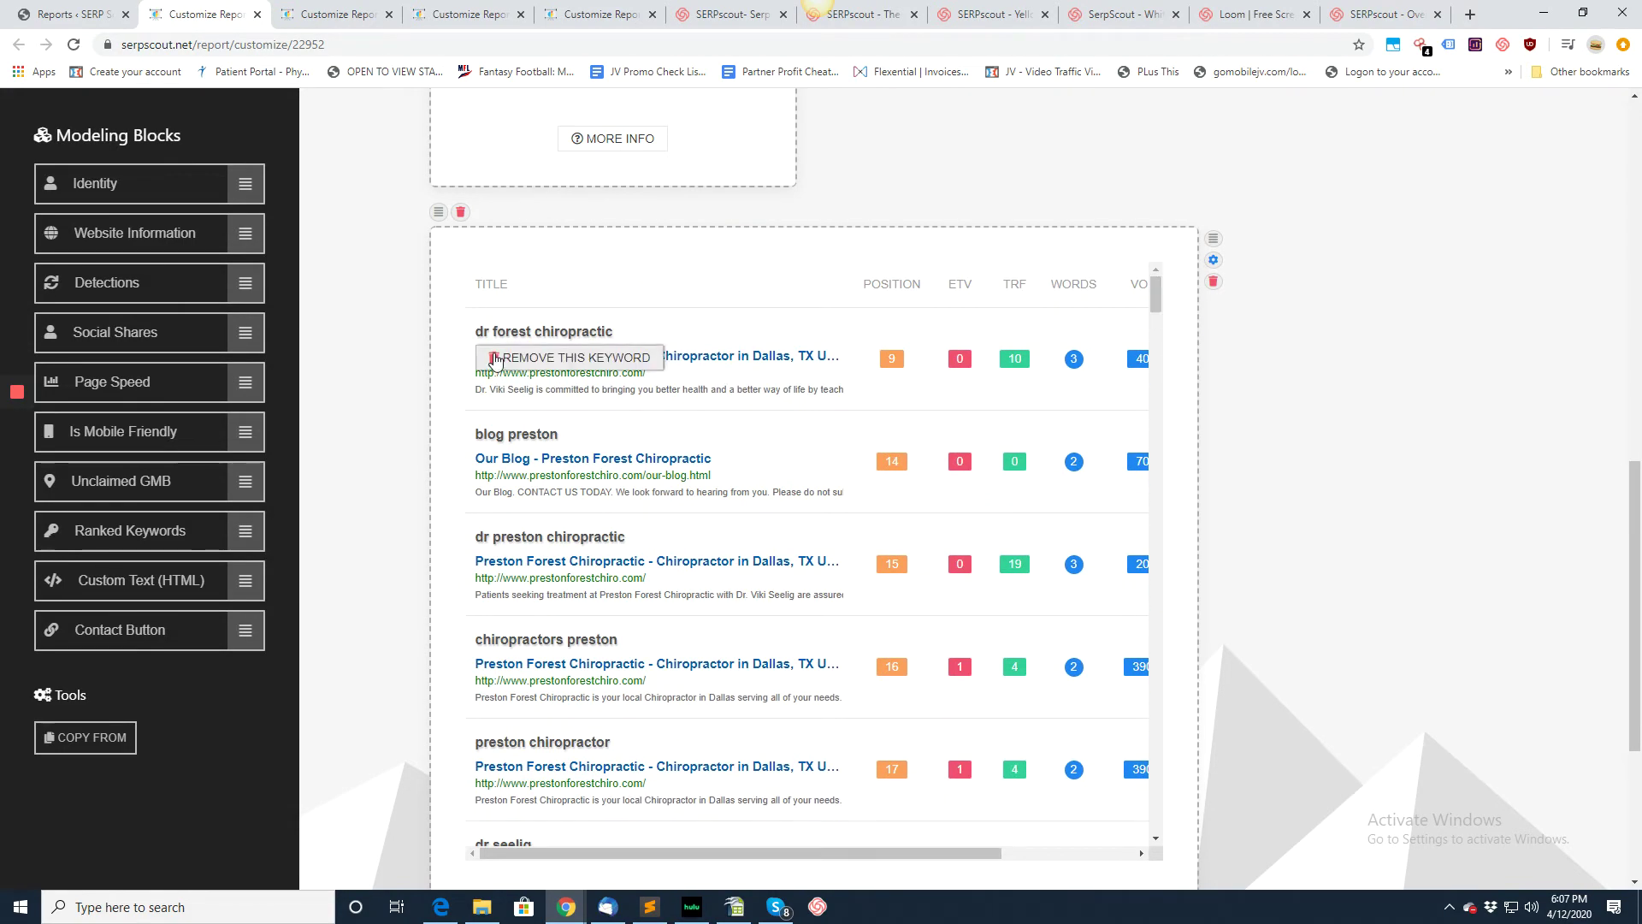
pyautogui.click(546, 460)
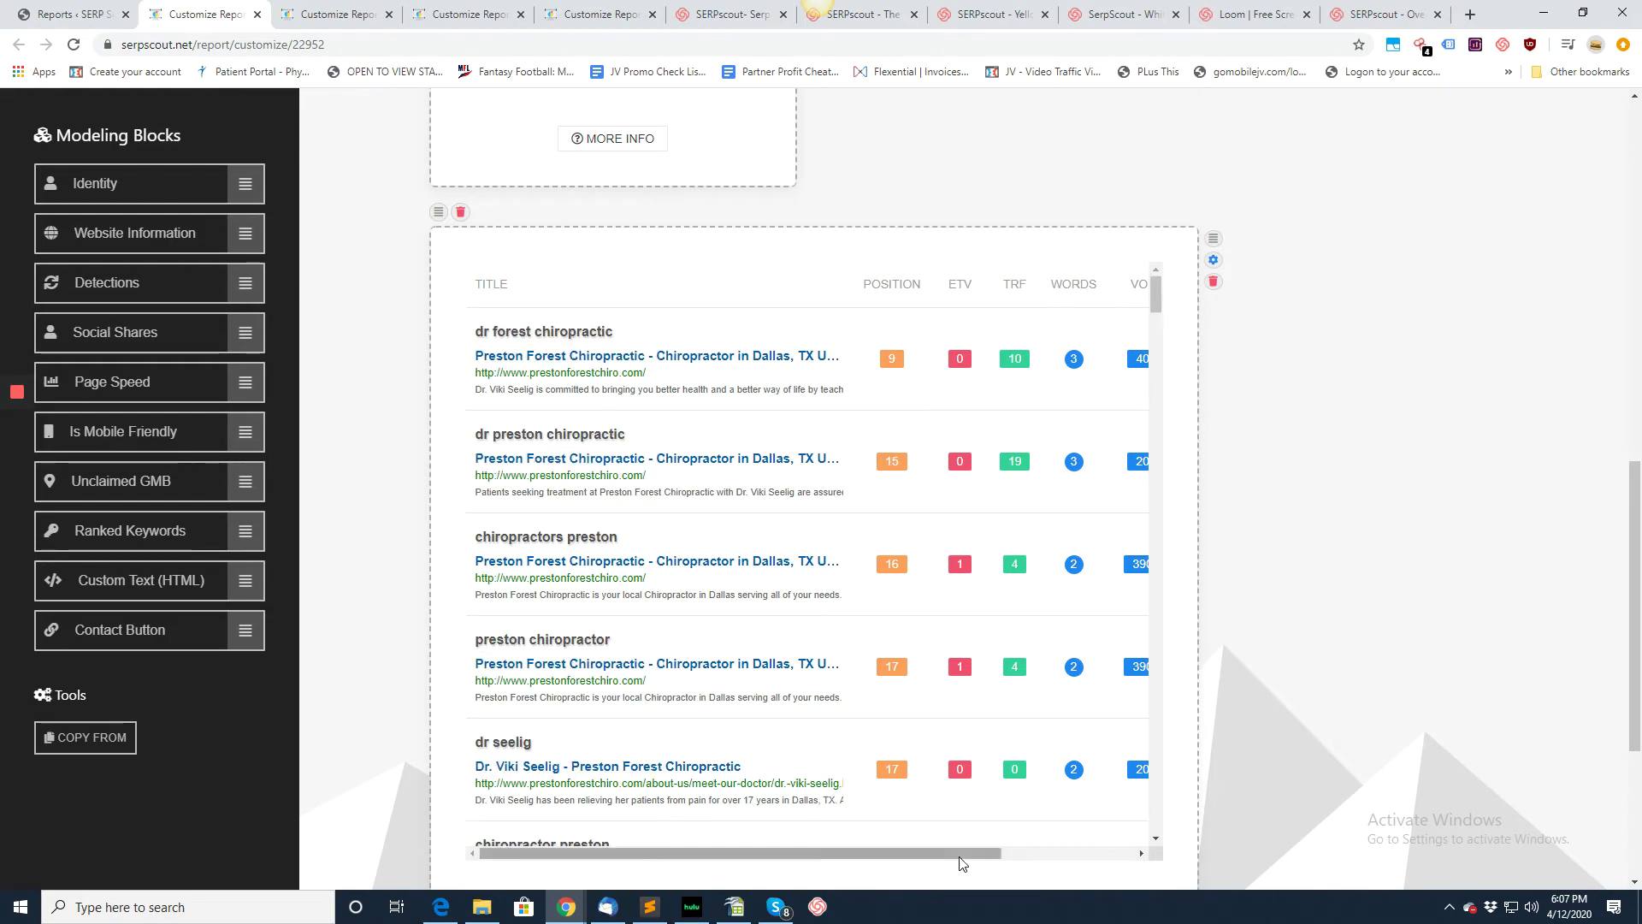
# Examine all columns of the ranked keywords table, from position and traffic through volume, CPC and competition
pyautogui.moveTo(974, 853); pyautogui.dragTo(909, 870)
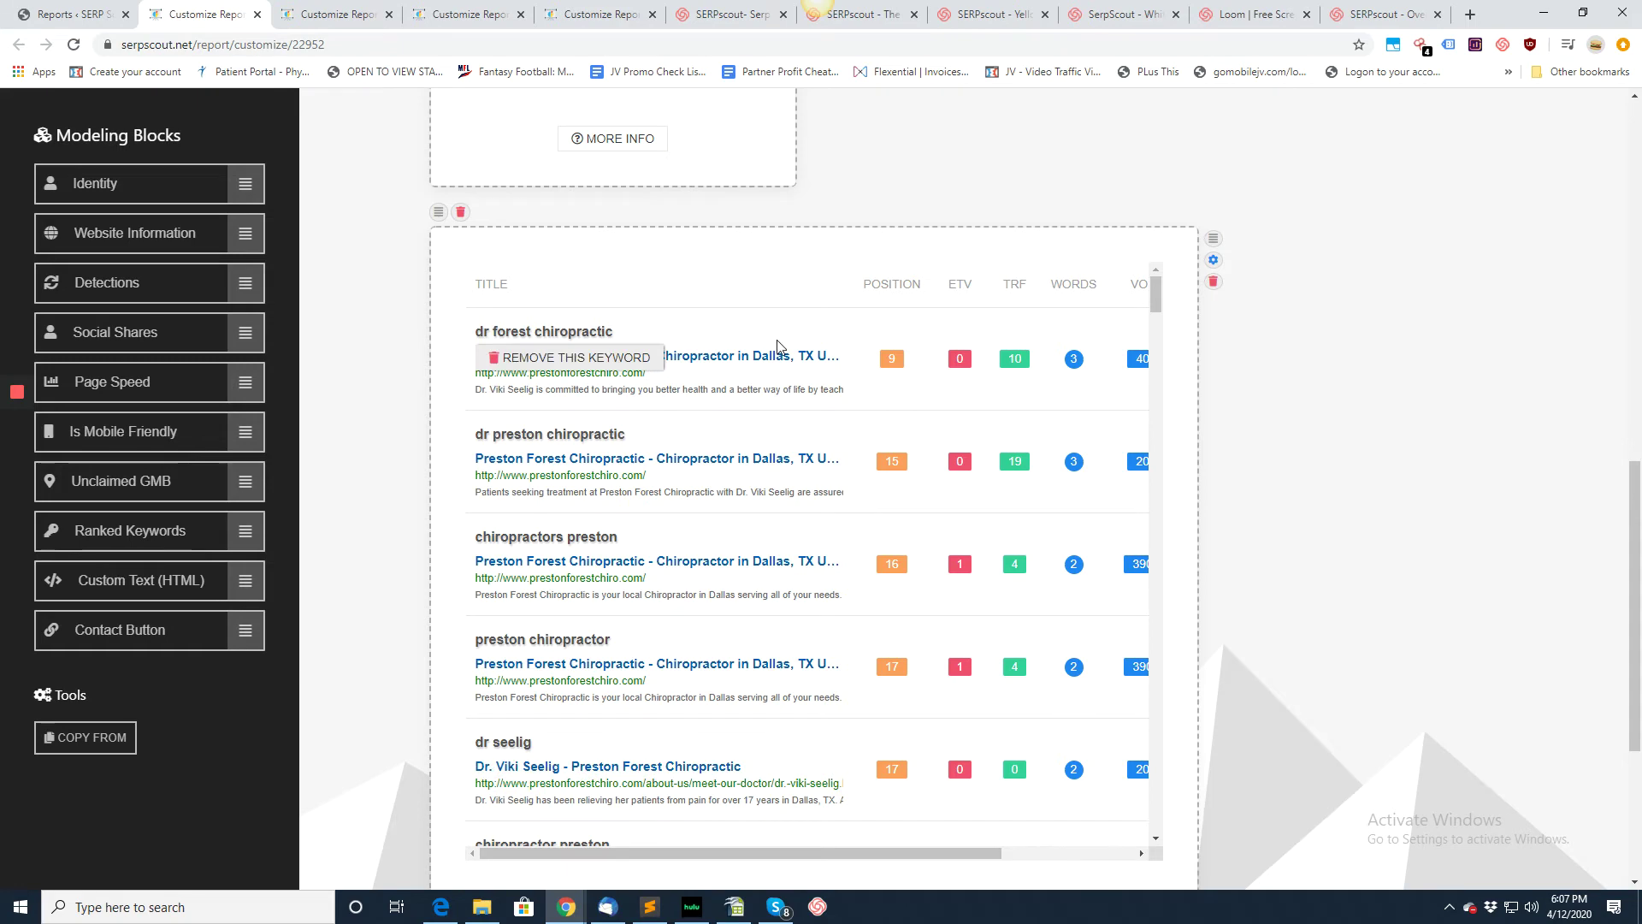
pyautogui.scroll(10, 770, 335)
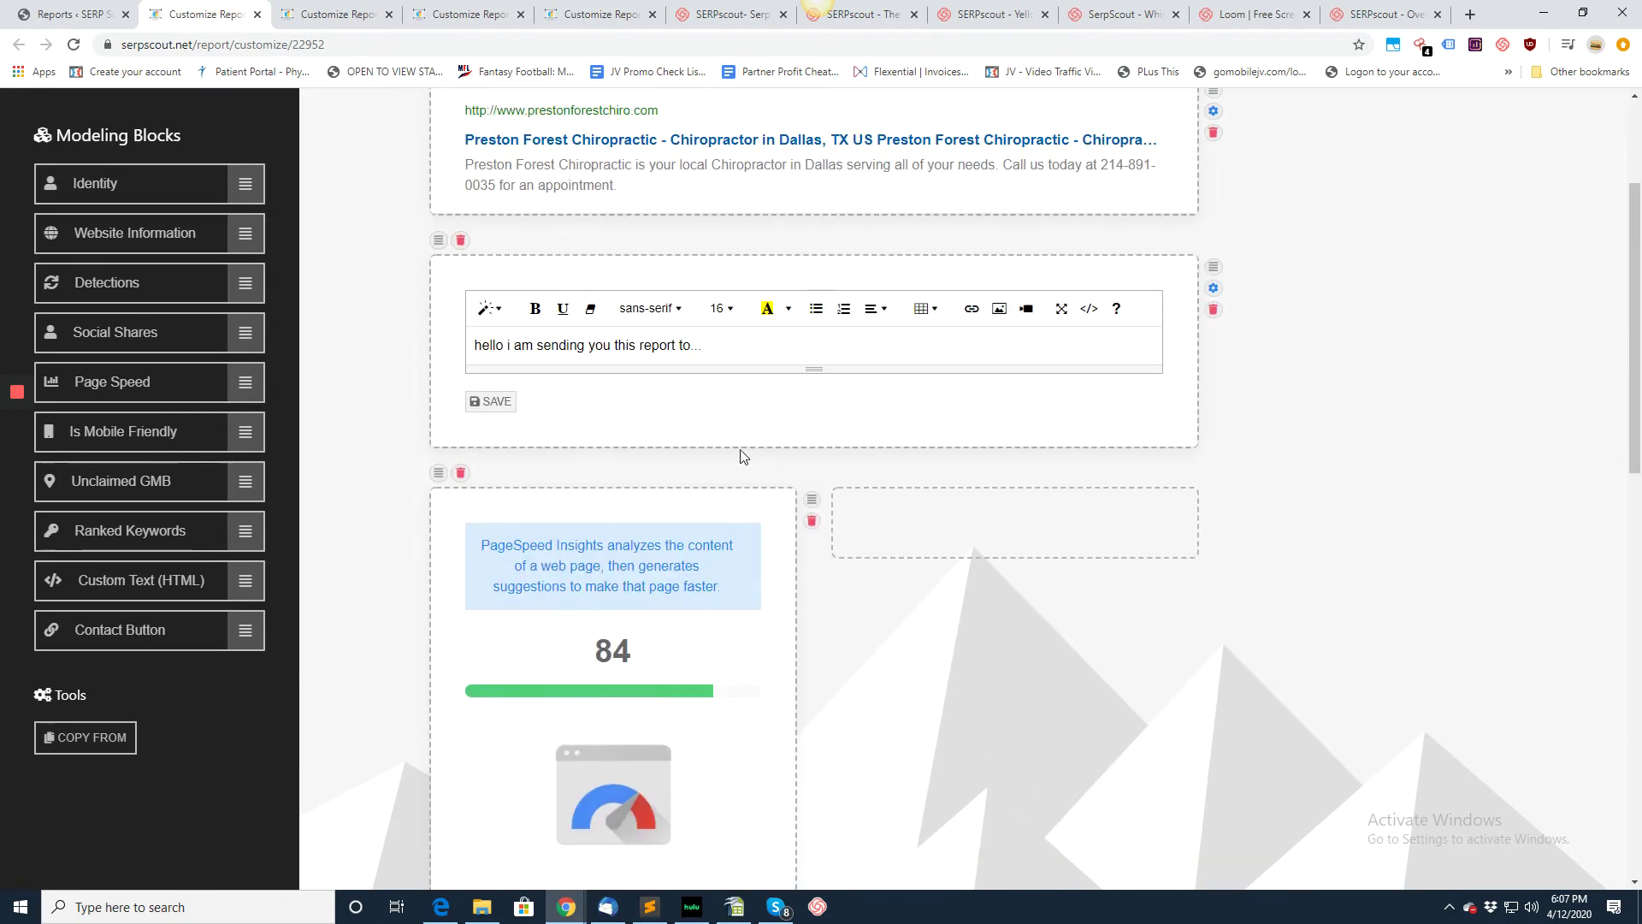
pyautogui.scroll(-10, 745, 454)
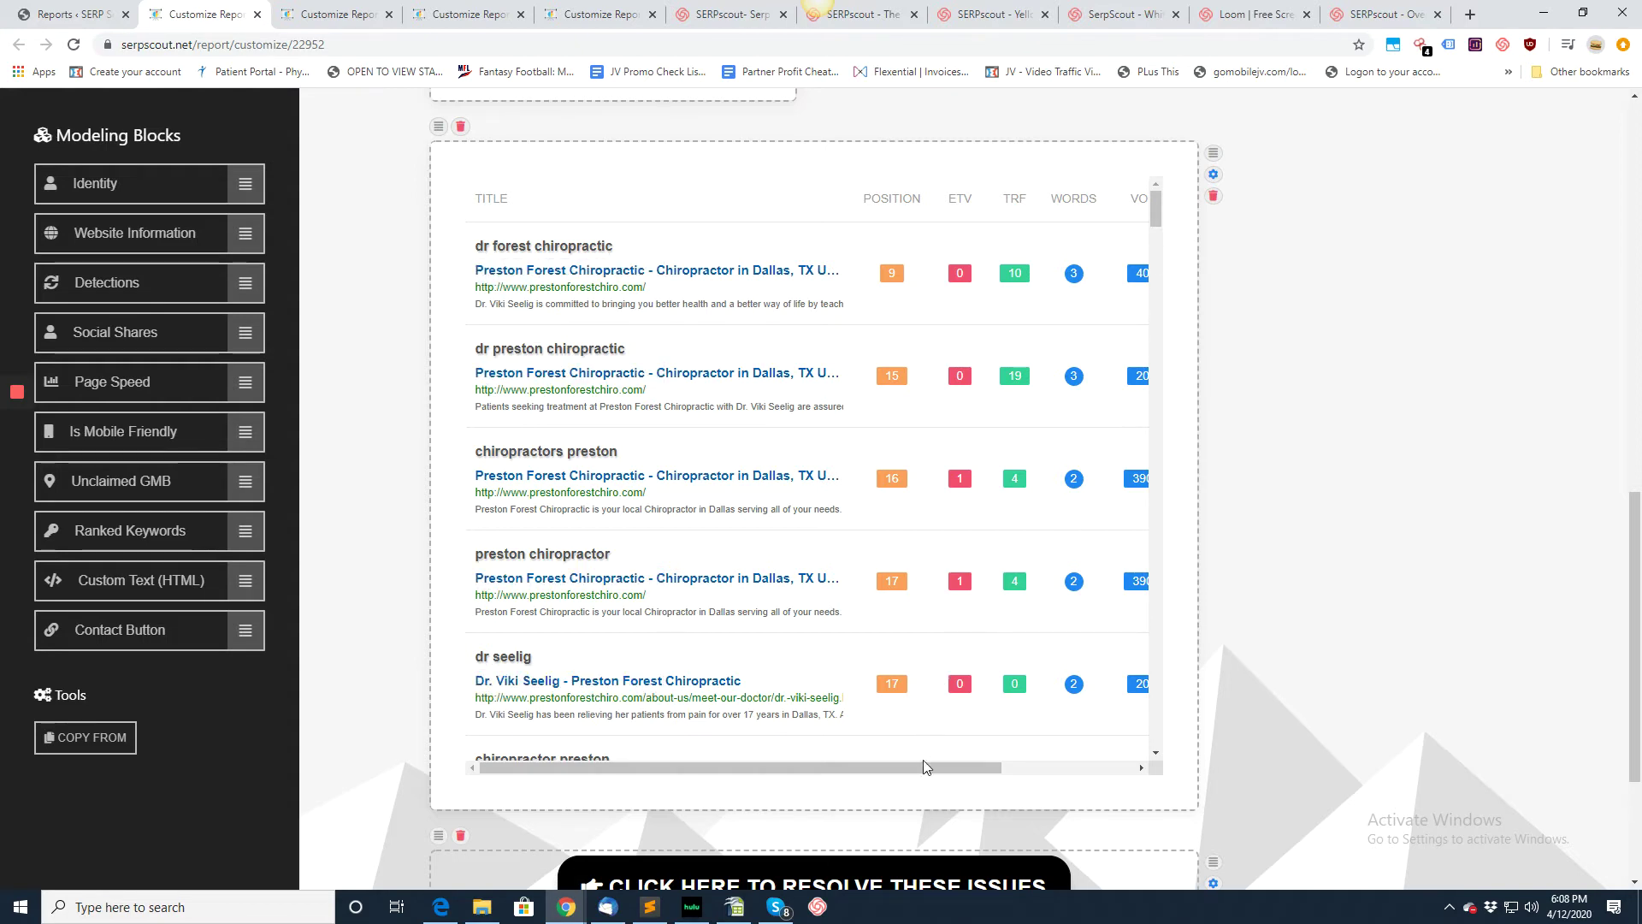
pyautogui.moveTo(924, 766); pyautogui.dragTo(1061, 764)
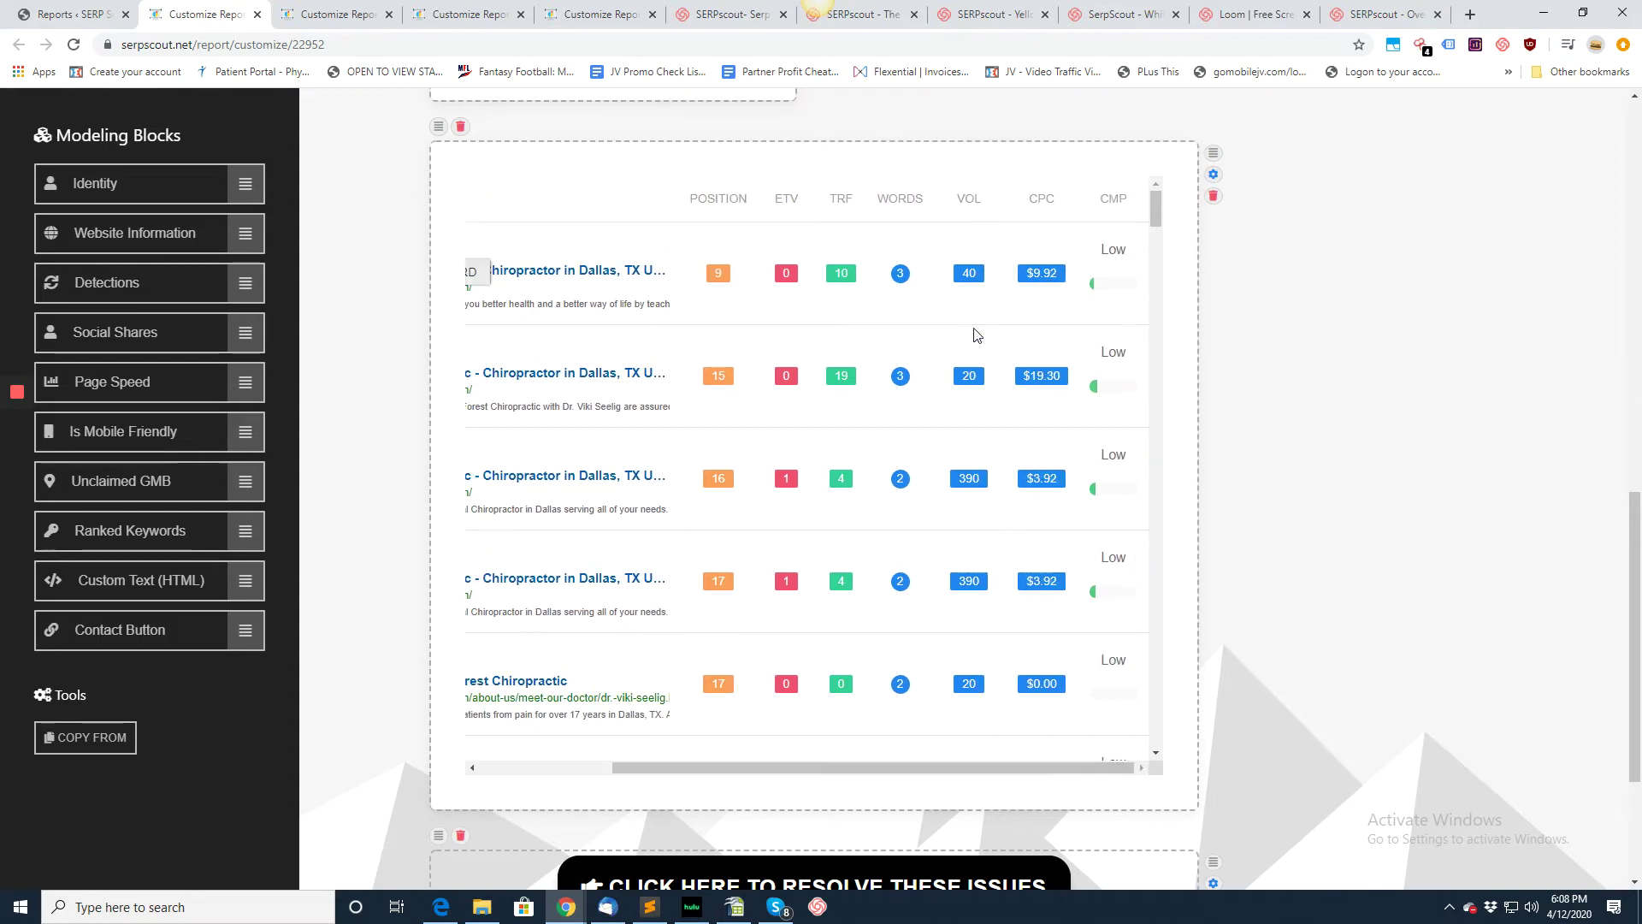
pyautogui.doubleClick(729, 487)
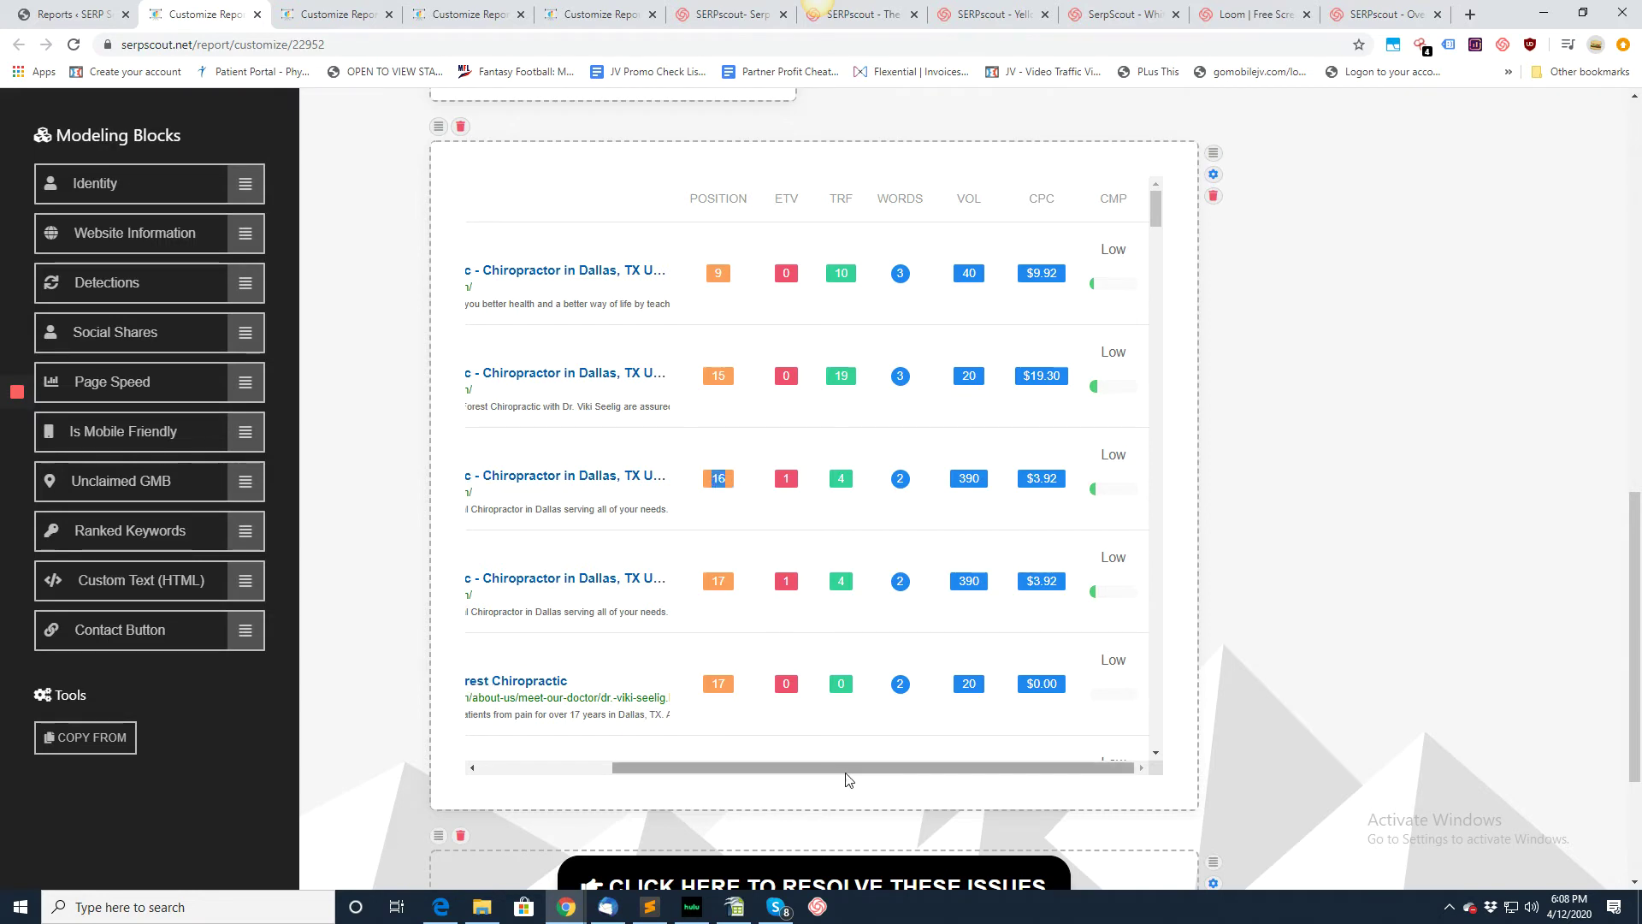
pyautogui.moveTo(844, 775); pyautogui.dragTo(682, 775)
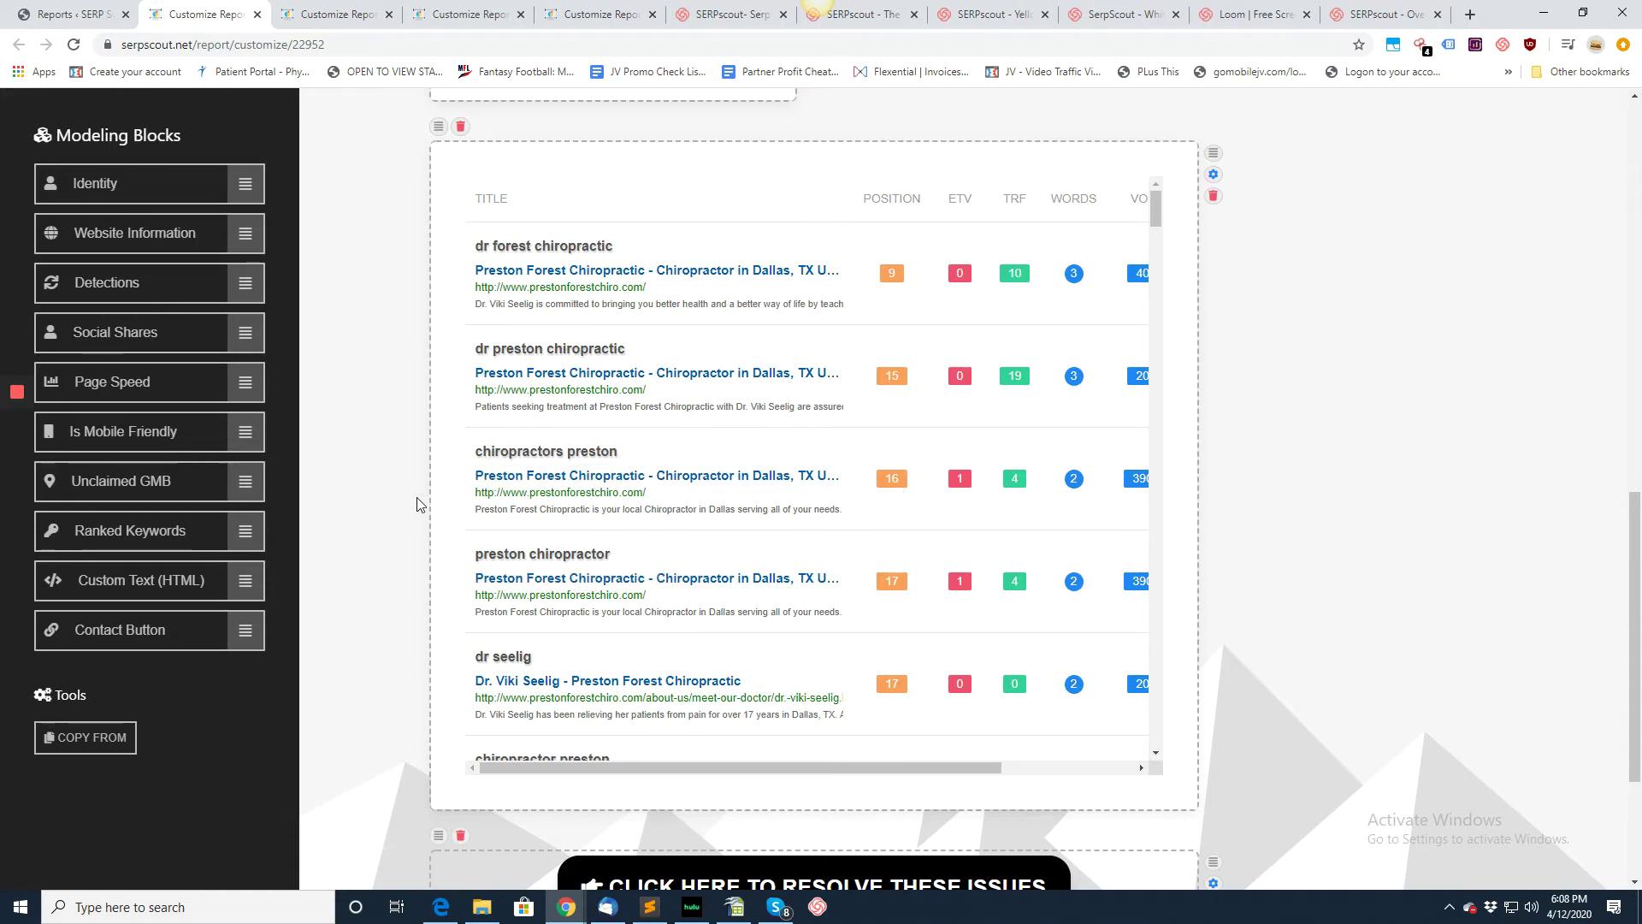
# Open the settings of the contact button block and inspect its Contact Button Text and Redirect URL options
pyautogui.scroll(-2, 400, 514)
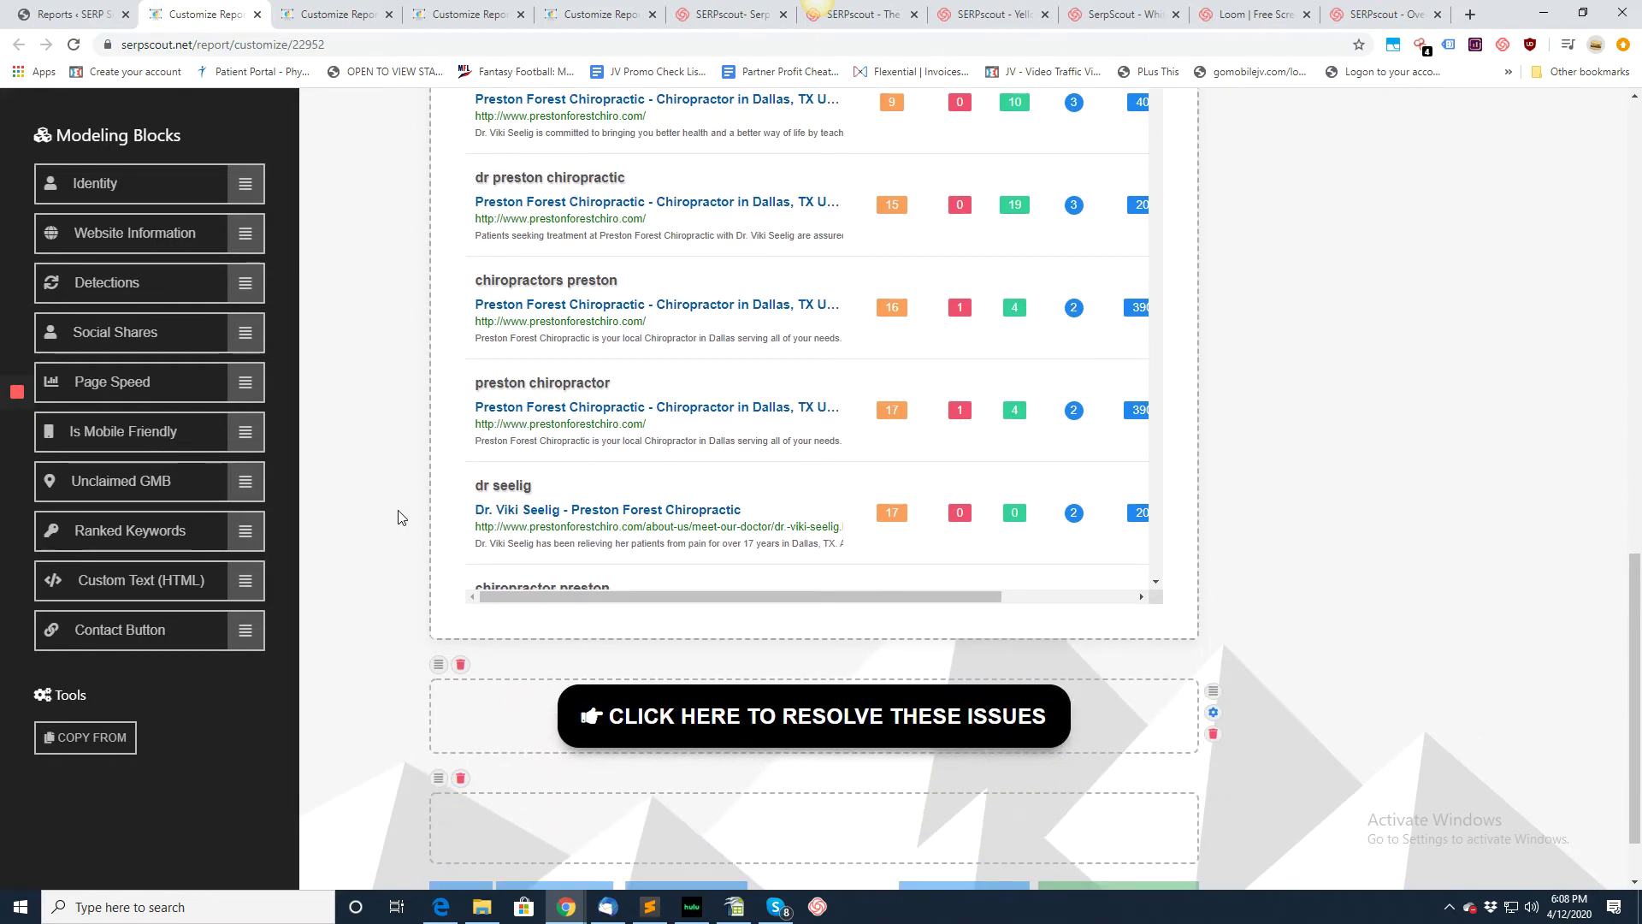
pyautogui.scroll(-1, 399, 517)
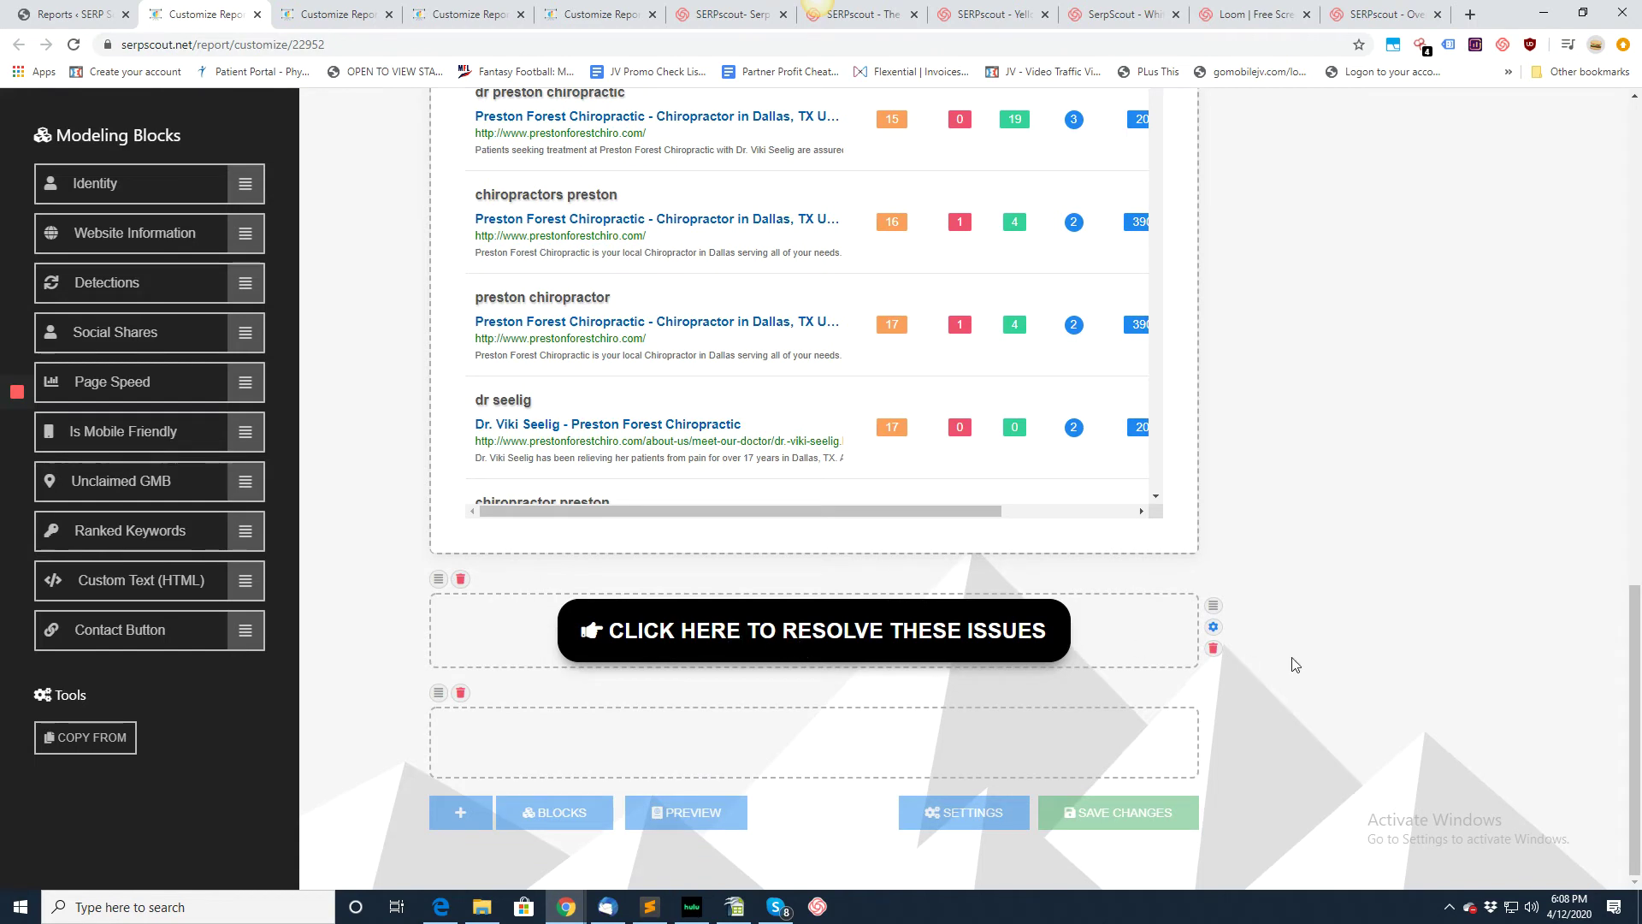
pyautogui.click(1214, 627)
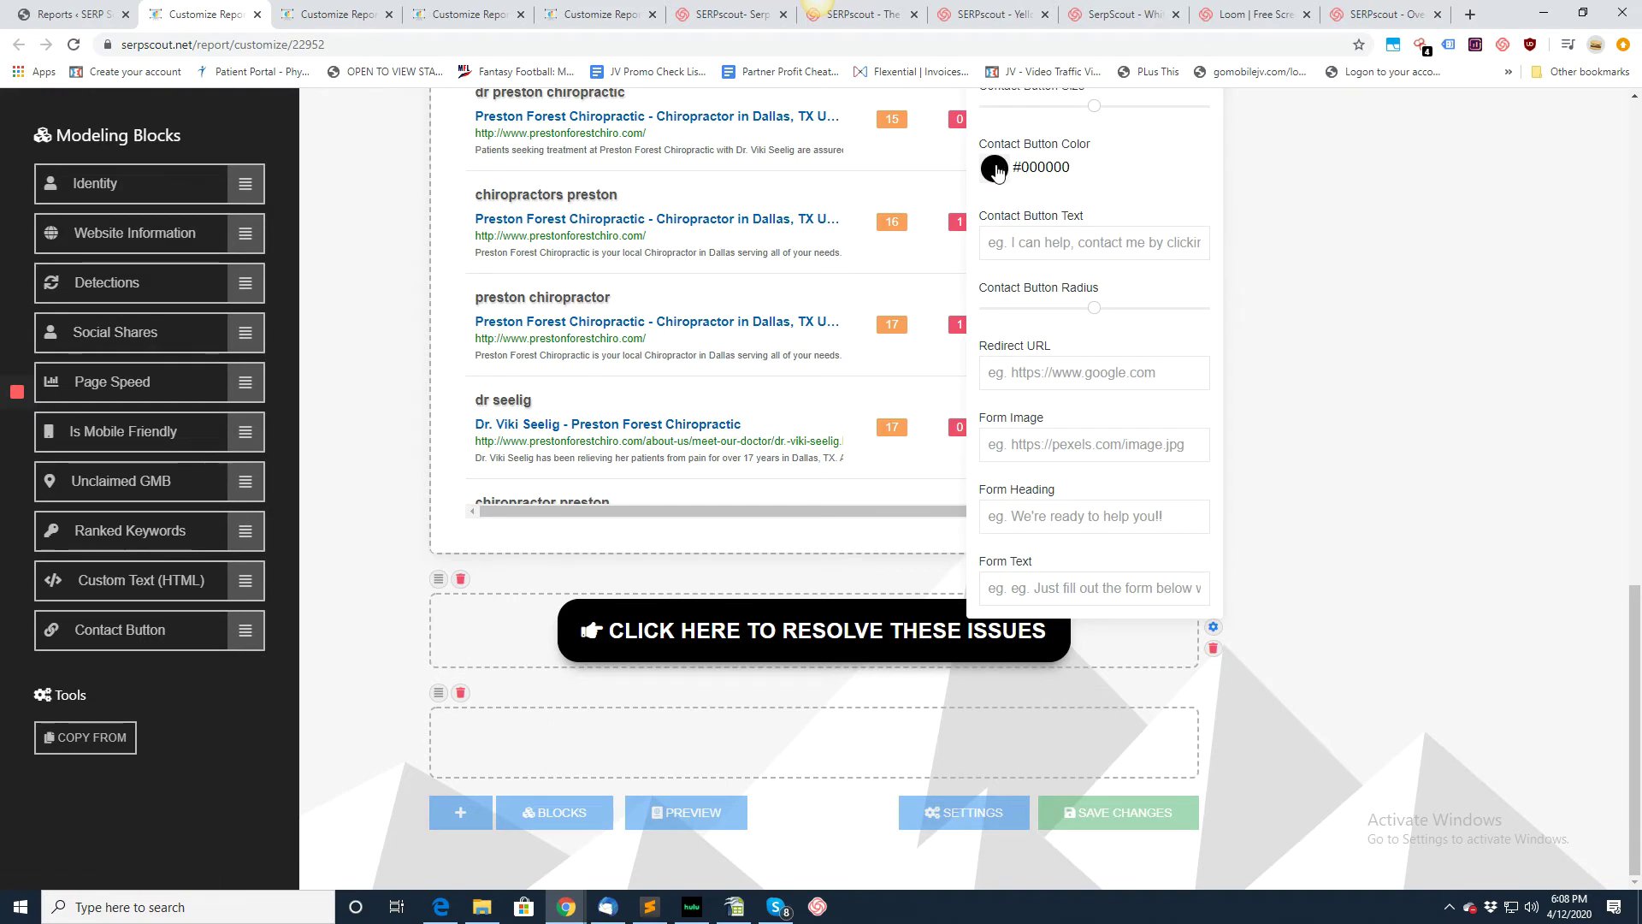
pyautogui.click(1062, 248)
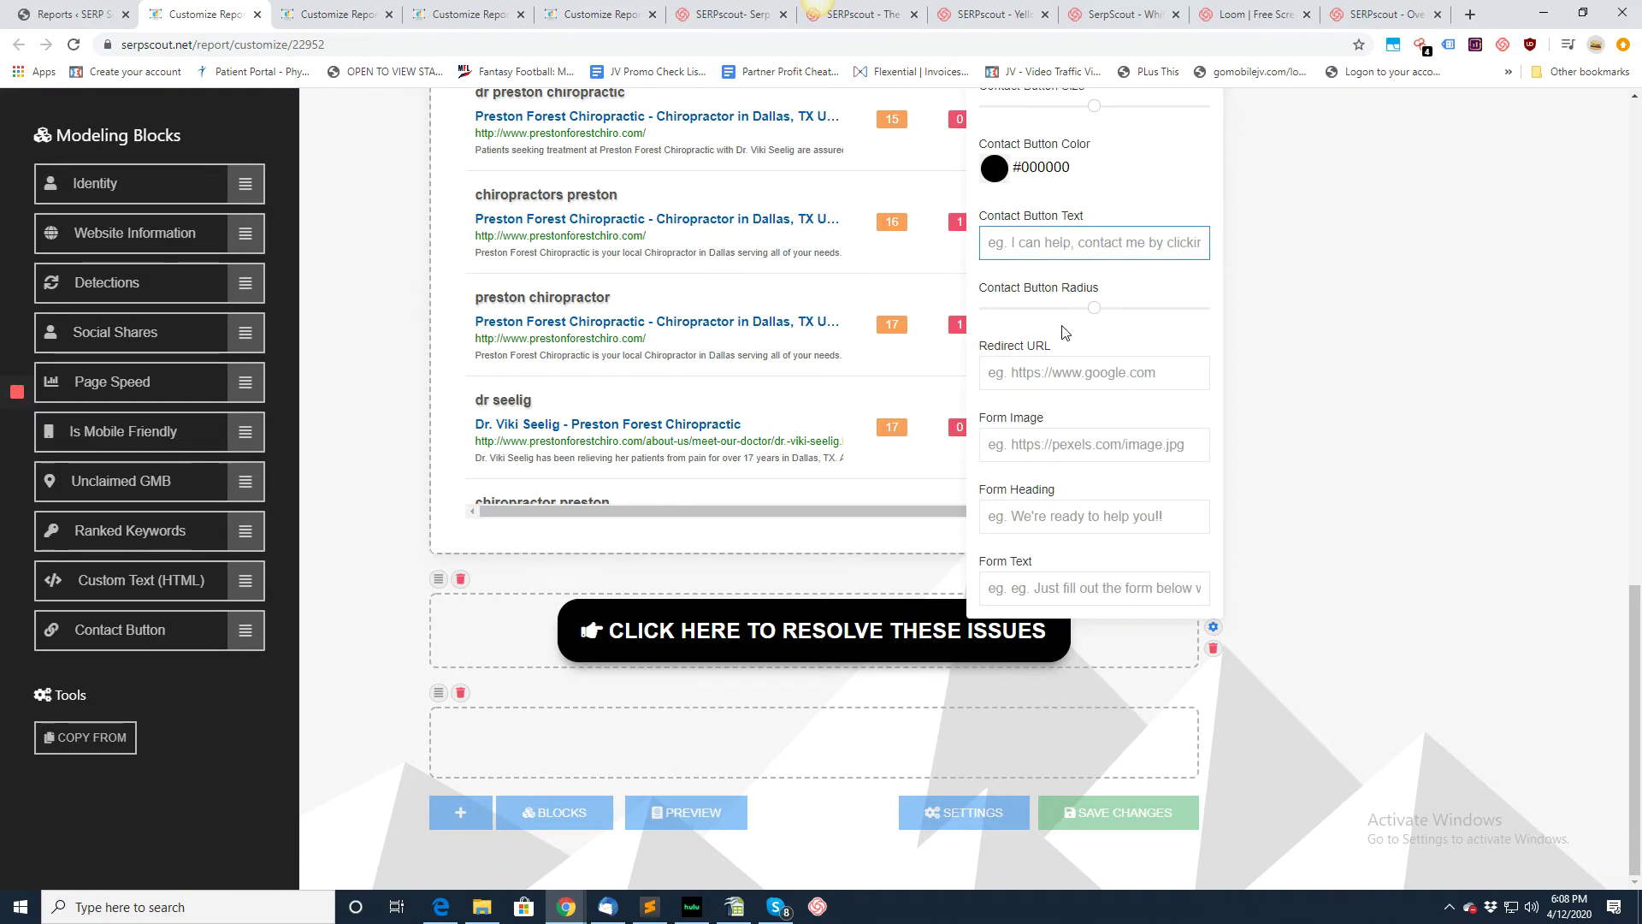
pyautogui.click(1041, 374)
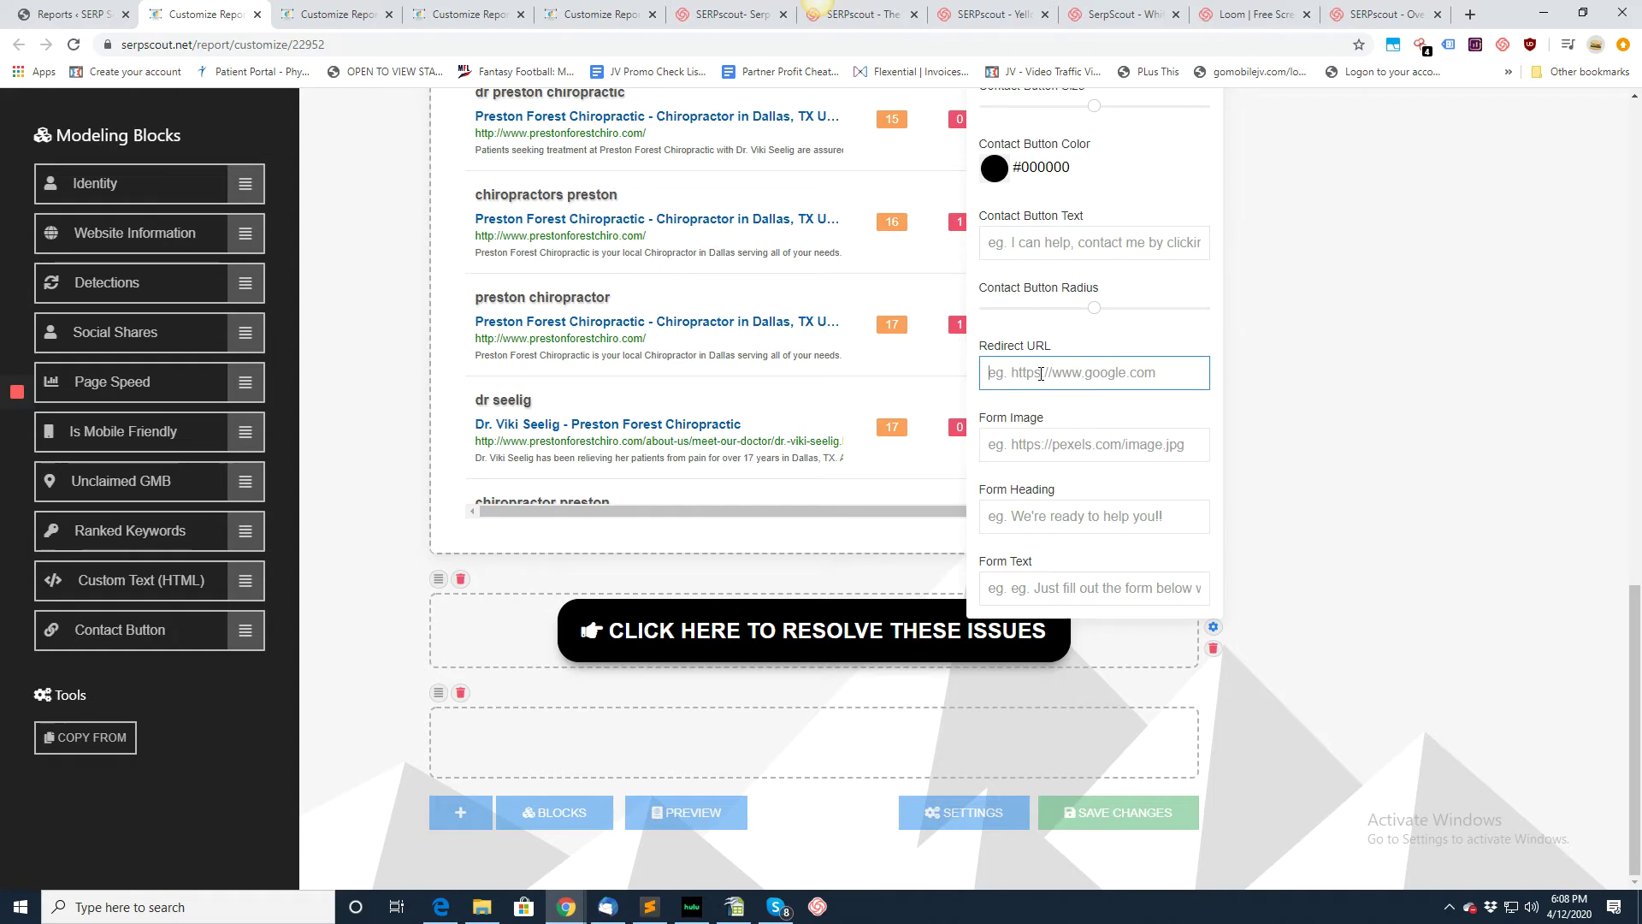
# Open the contact form behind the "Click here to resolve these issues" button and examine its heading and fields
pyautogui.click(871, 631)
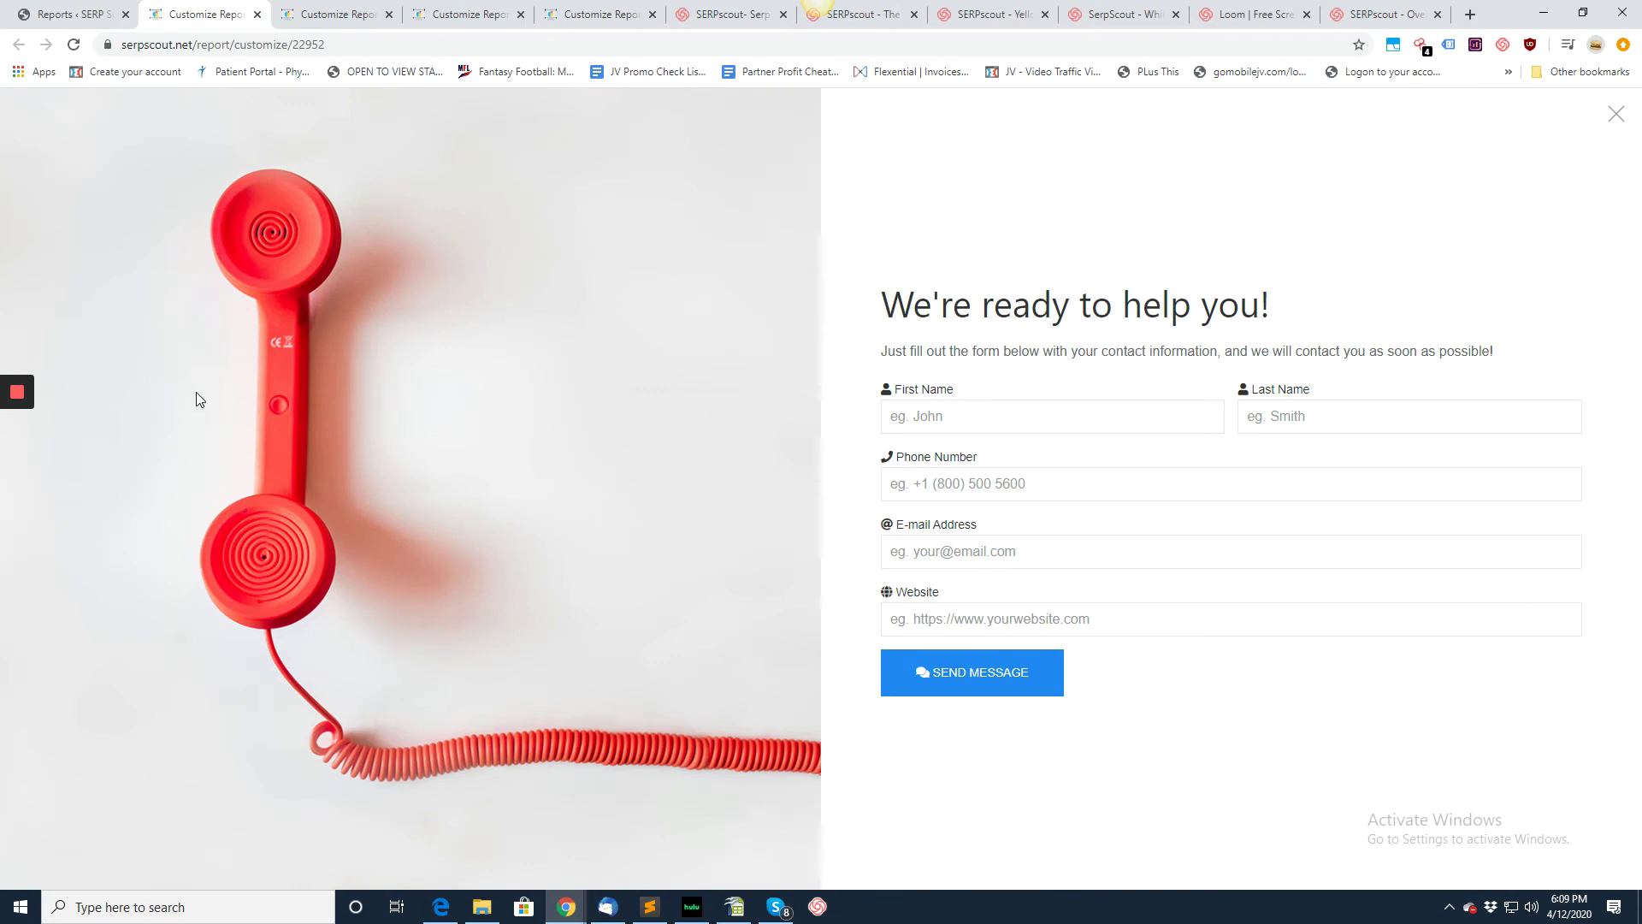
pyautogui.moveTo(886, 299); pyautogui.dragTo(1347, 307)
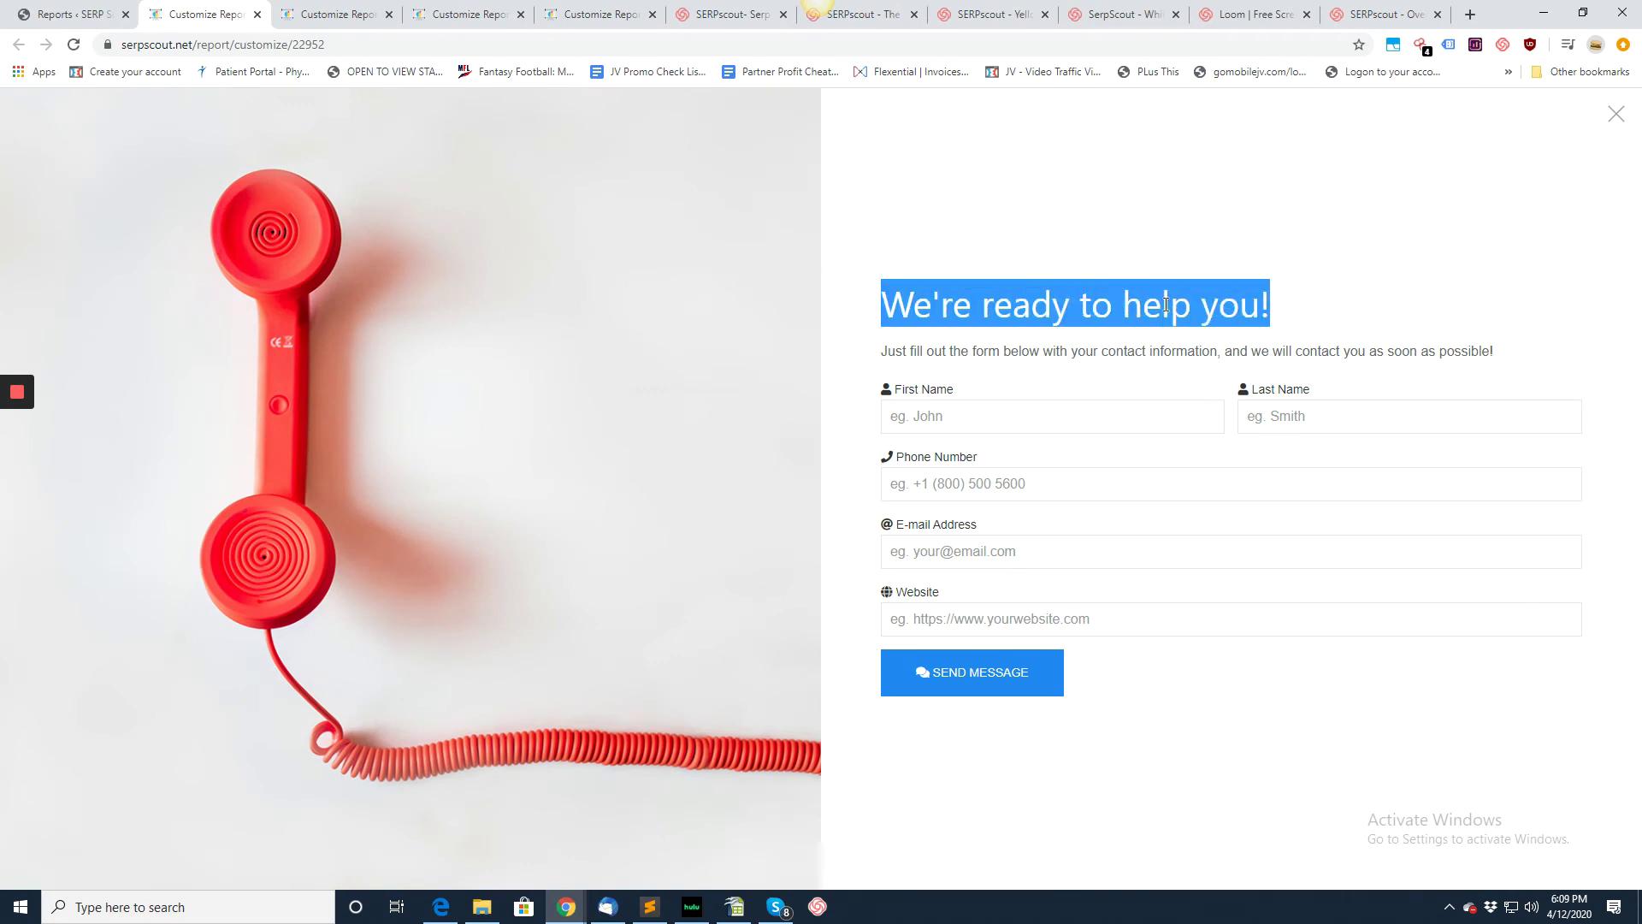
pyautogui.click(1101, 308)
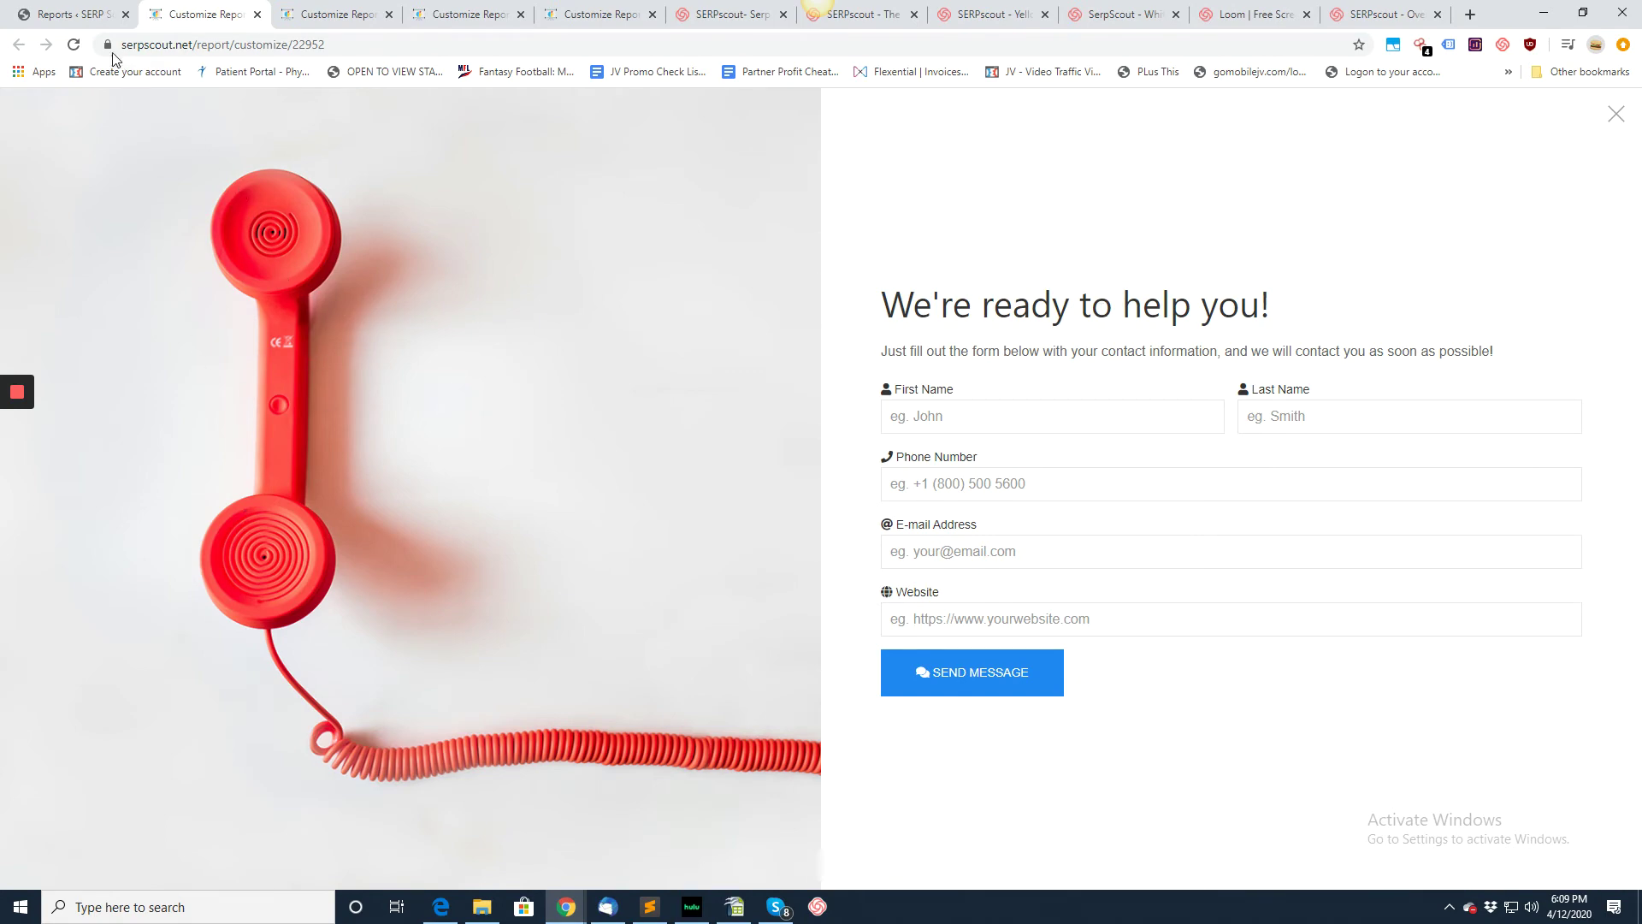
# Switch to the other open customization page of this report and open its contact button block's settings
pyautogui.click(86, 15)
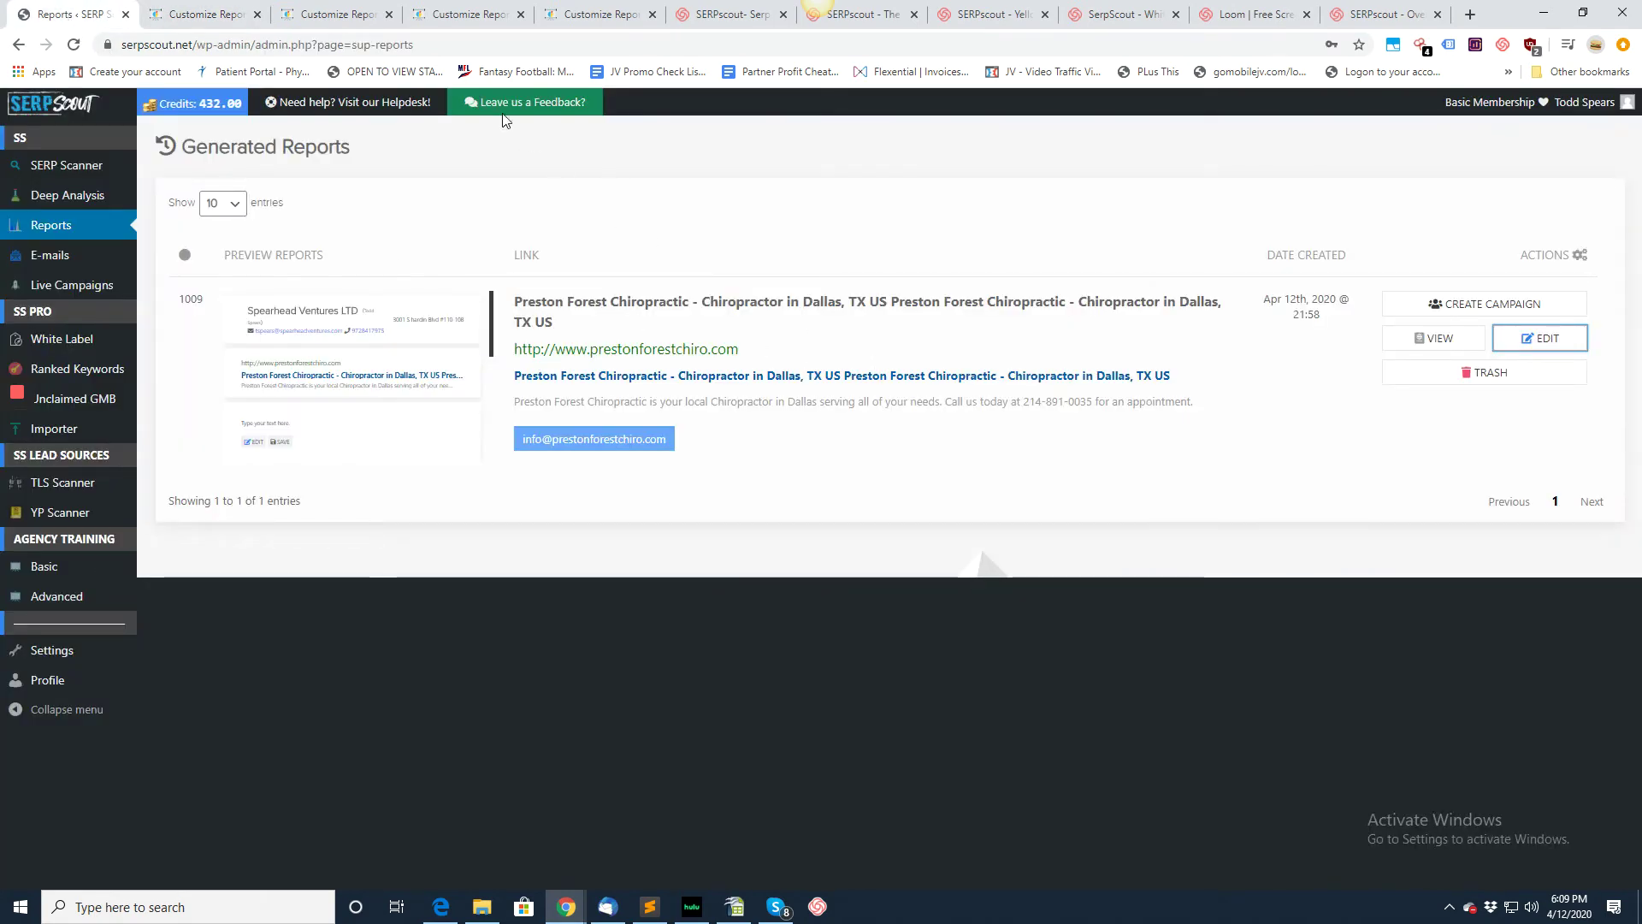
pyautogui.click(197, 14)
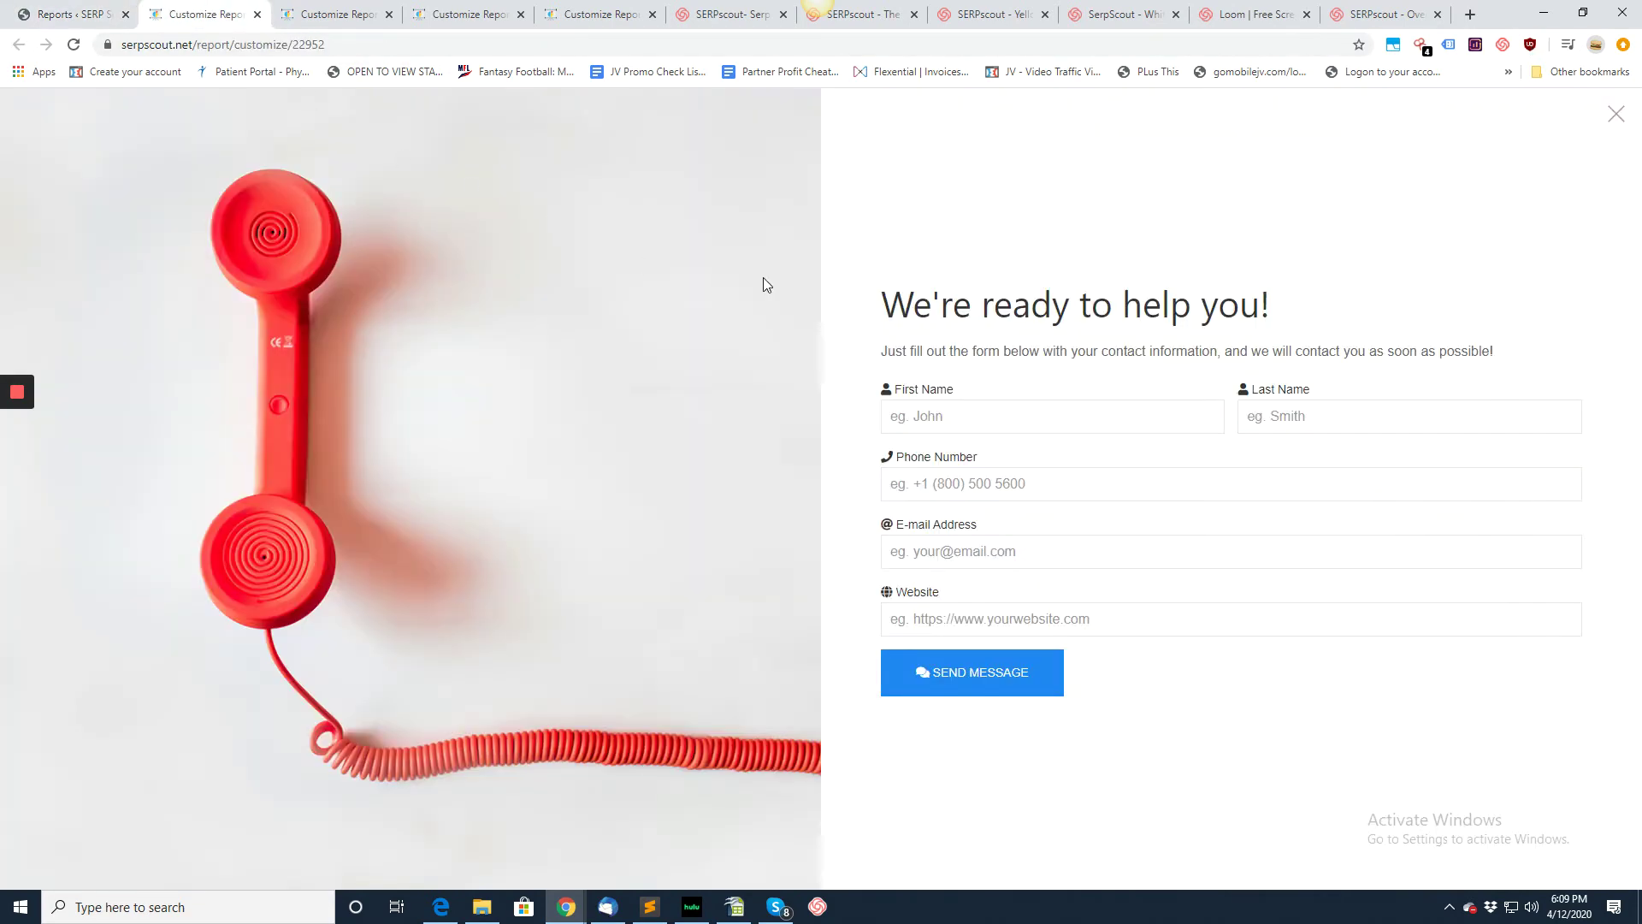
pyautogui.click(325, 13)
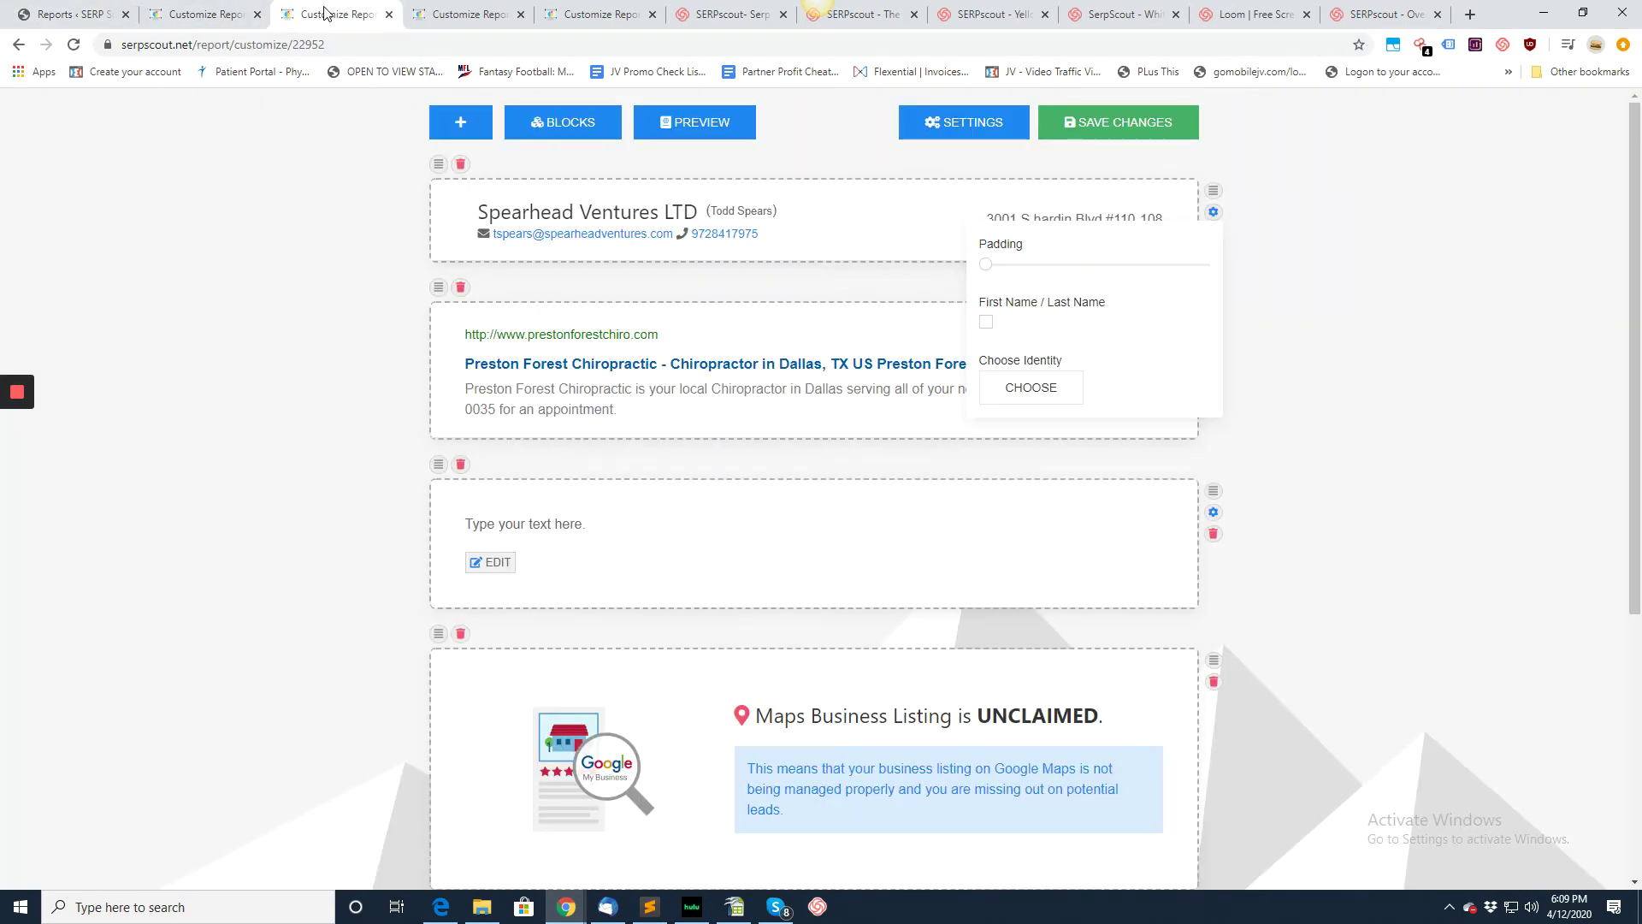
pyautogui.scroll(-3, 1309, 573)
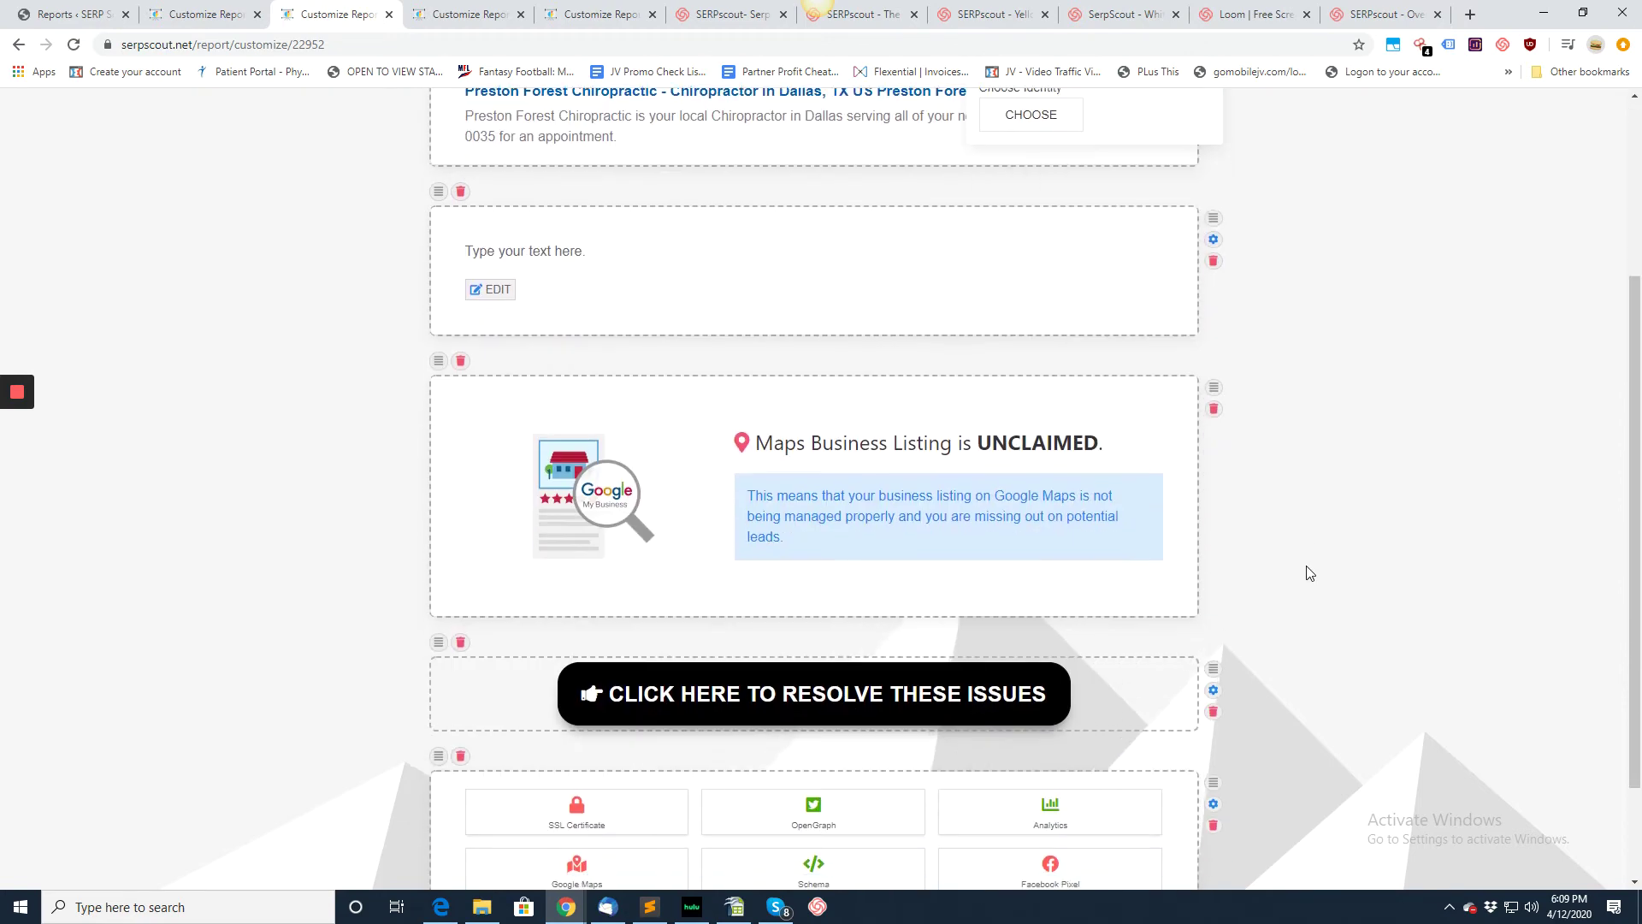
pyautogui.scroll(-2, 1309, 573)
pyautogui.click(1211, 552)
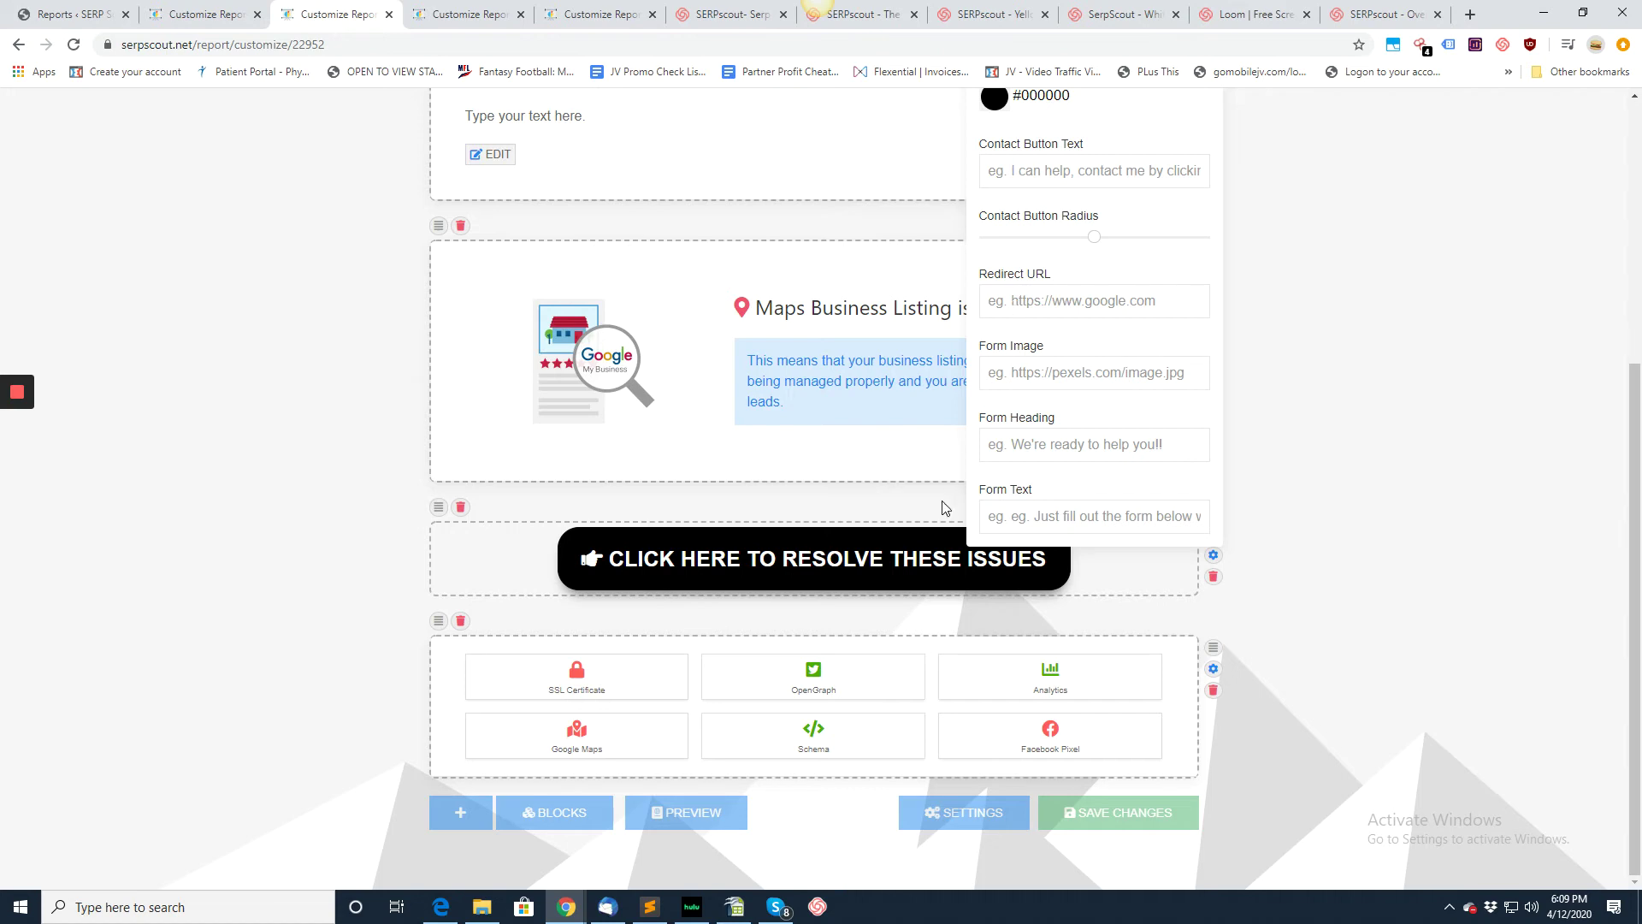
# Inspect the Form Image, Form Heading and Form Text options of the contact button block, and close its settings
pyautogui.click(1093, 380)
pyautogui.click(1024, 451)
pyautogui.click(1032, 519)
pyautogui.click(1337, 434)
pyautogui.scroll(5, 1336, 445)
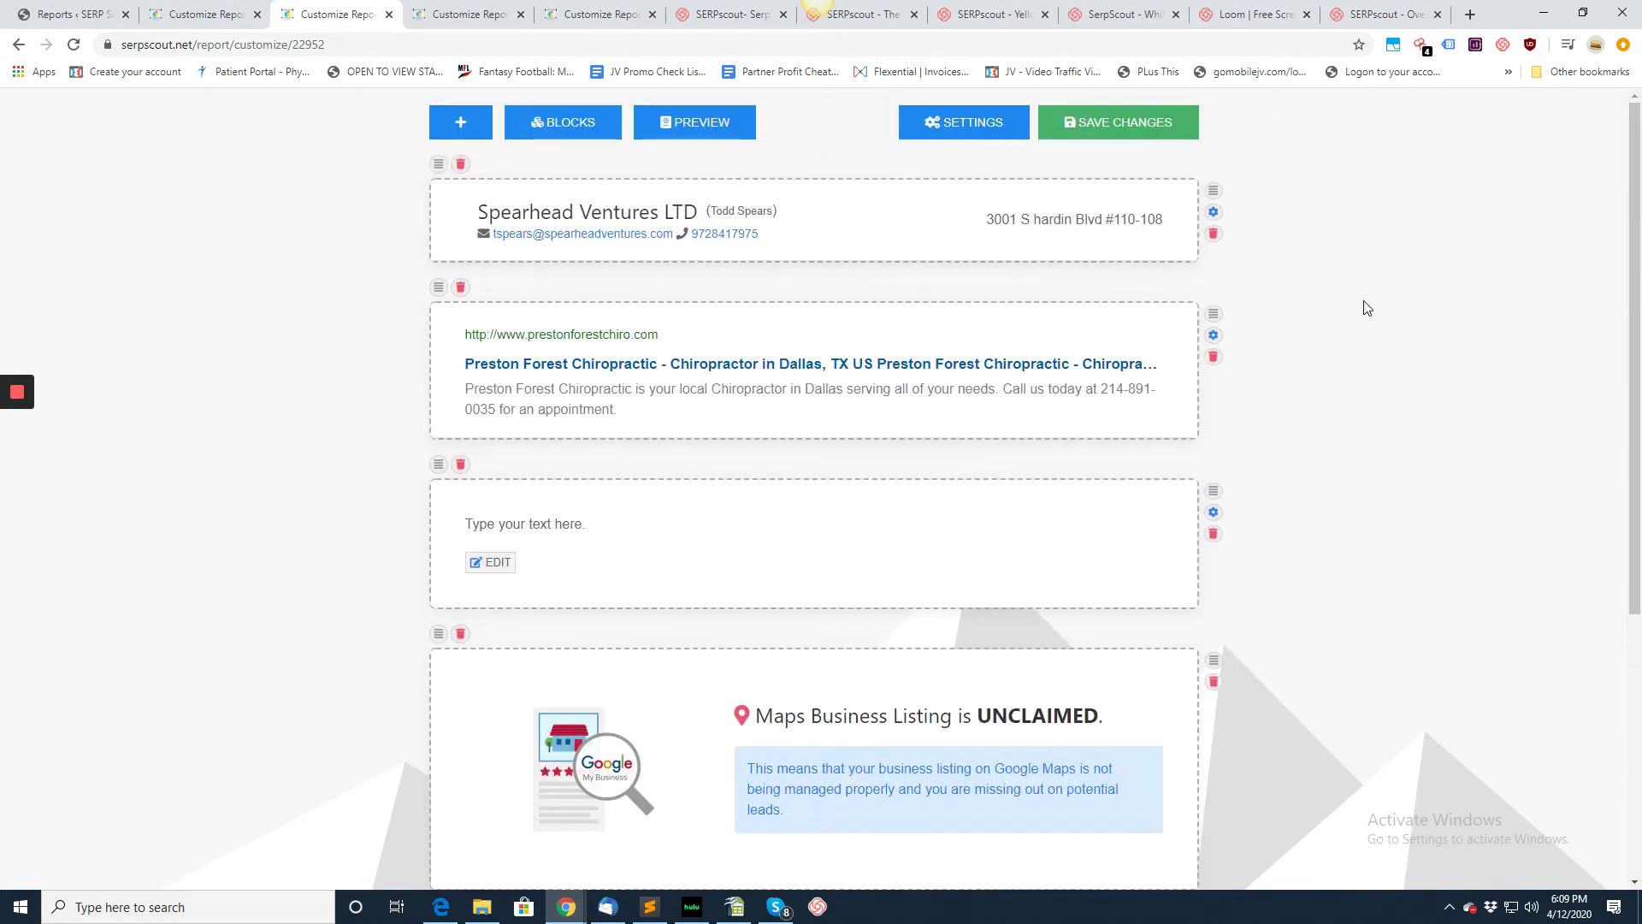
# Save the report and open its report settings, keeping digitallandlord.network as the domain
pyautogui.click(1102, 125)
pyautogui.click(955, 129)
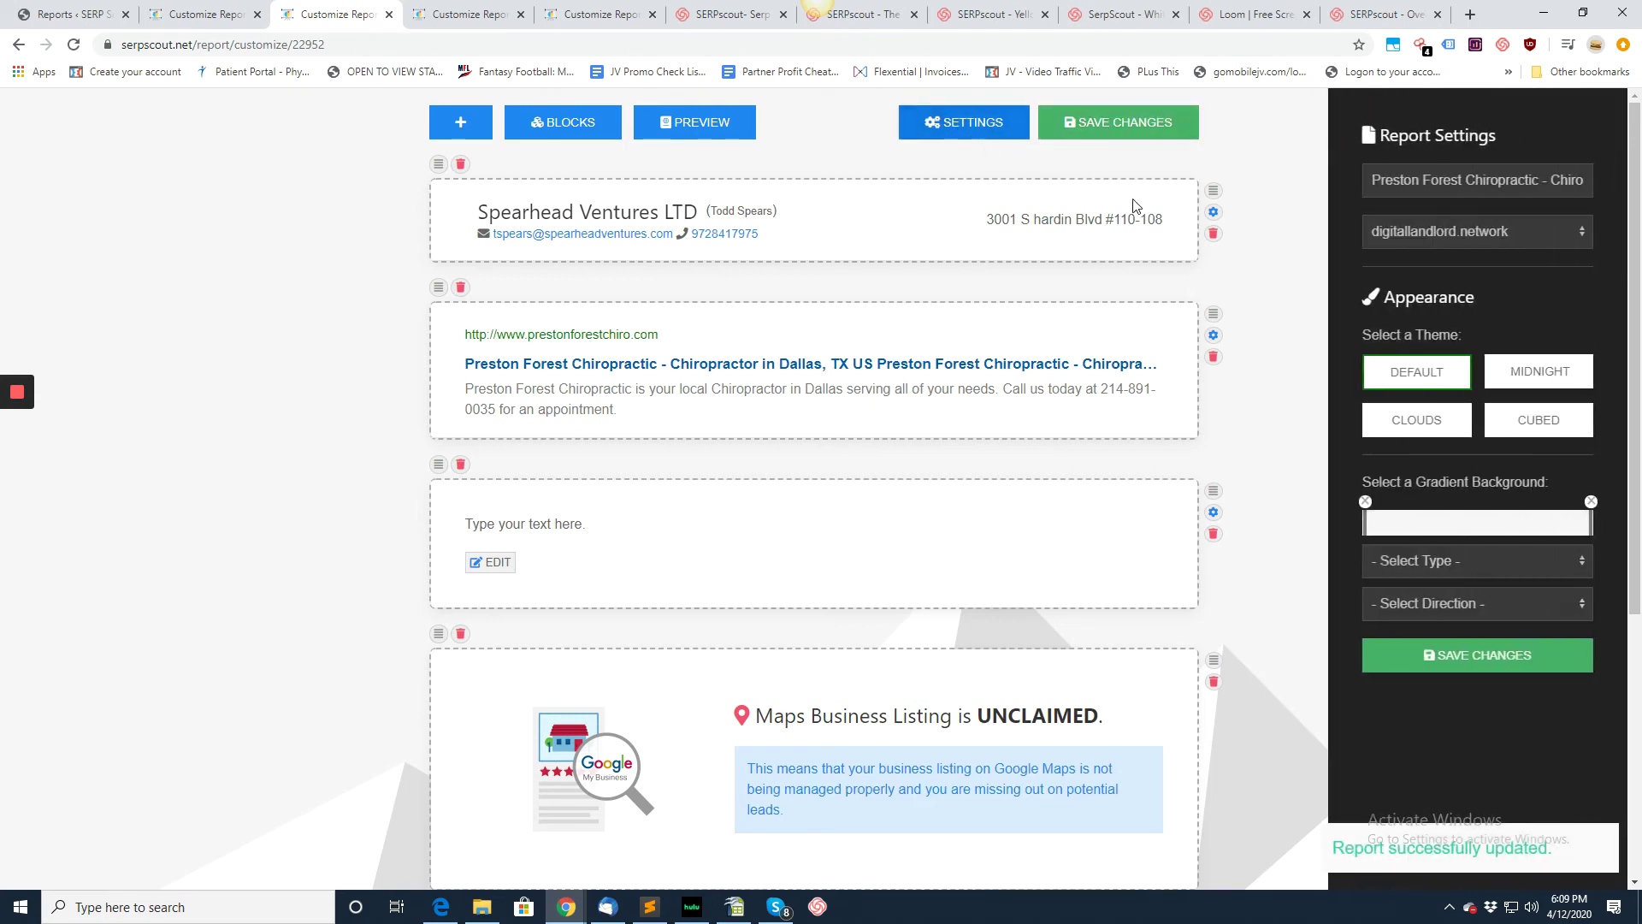
pyautogui.click(1459, 231)
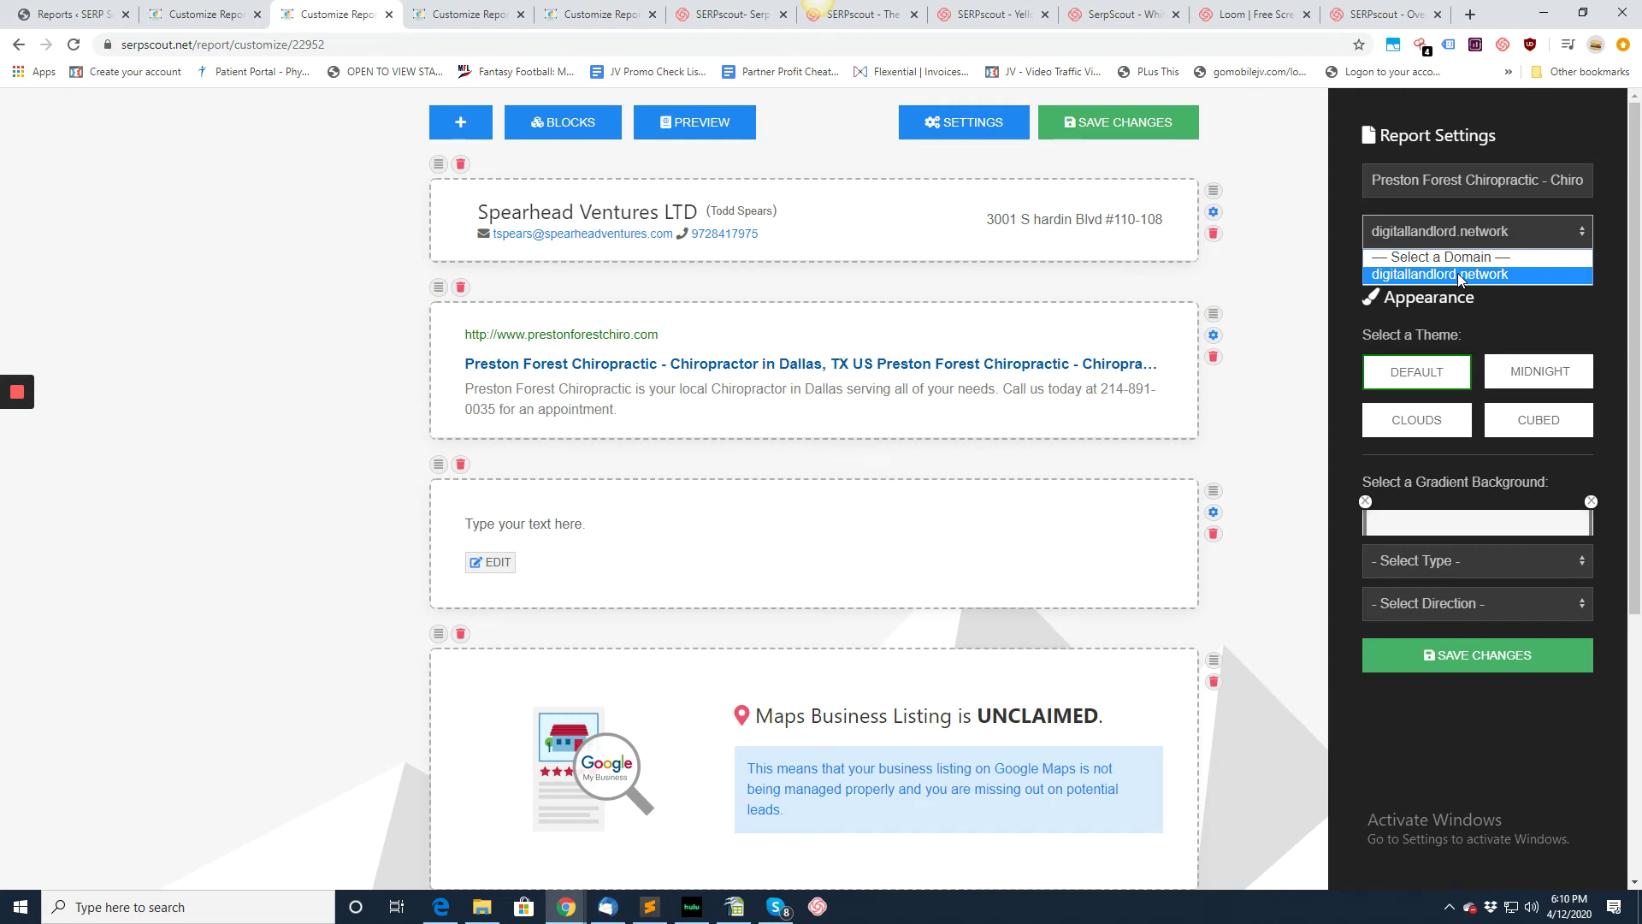
pyautogui.click(1445, 383)
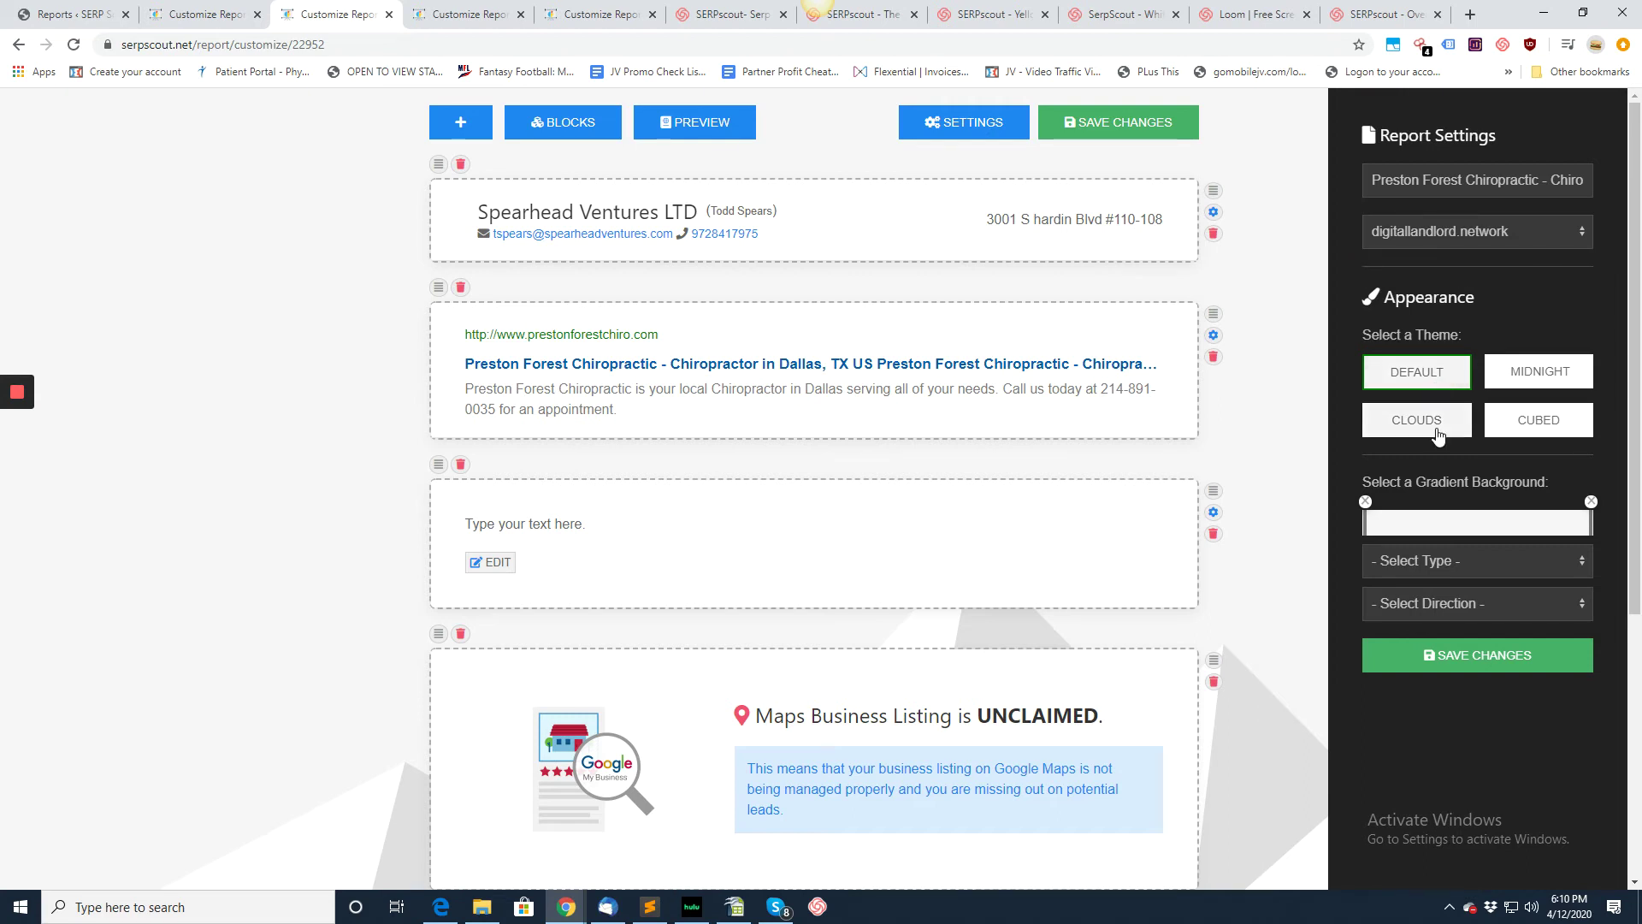
# Compare the Clouds, Midnight and Cubed themes on the report and apply Clouds
pyautogui.click(1441, 431)
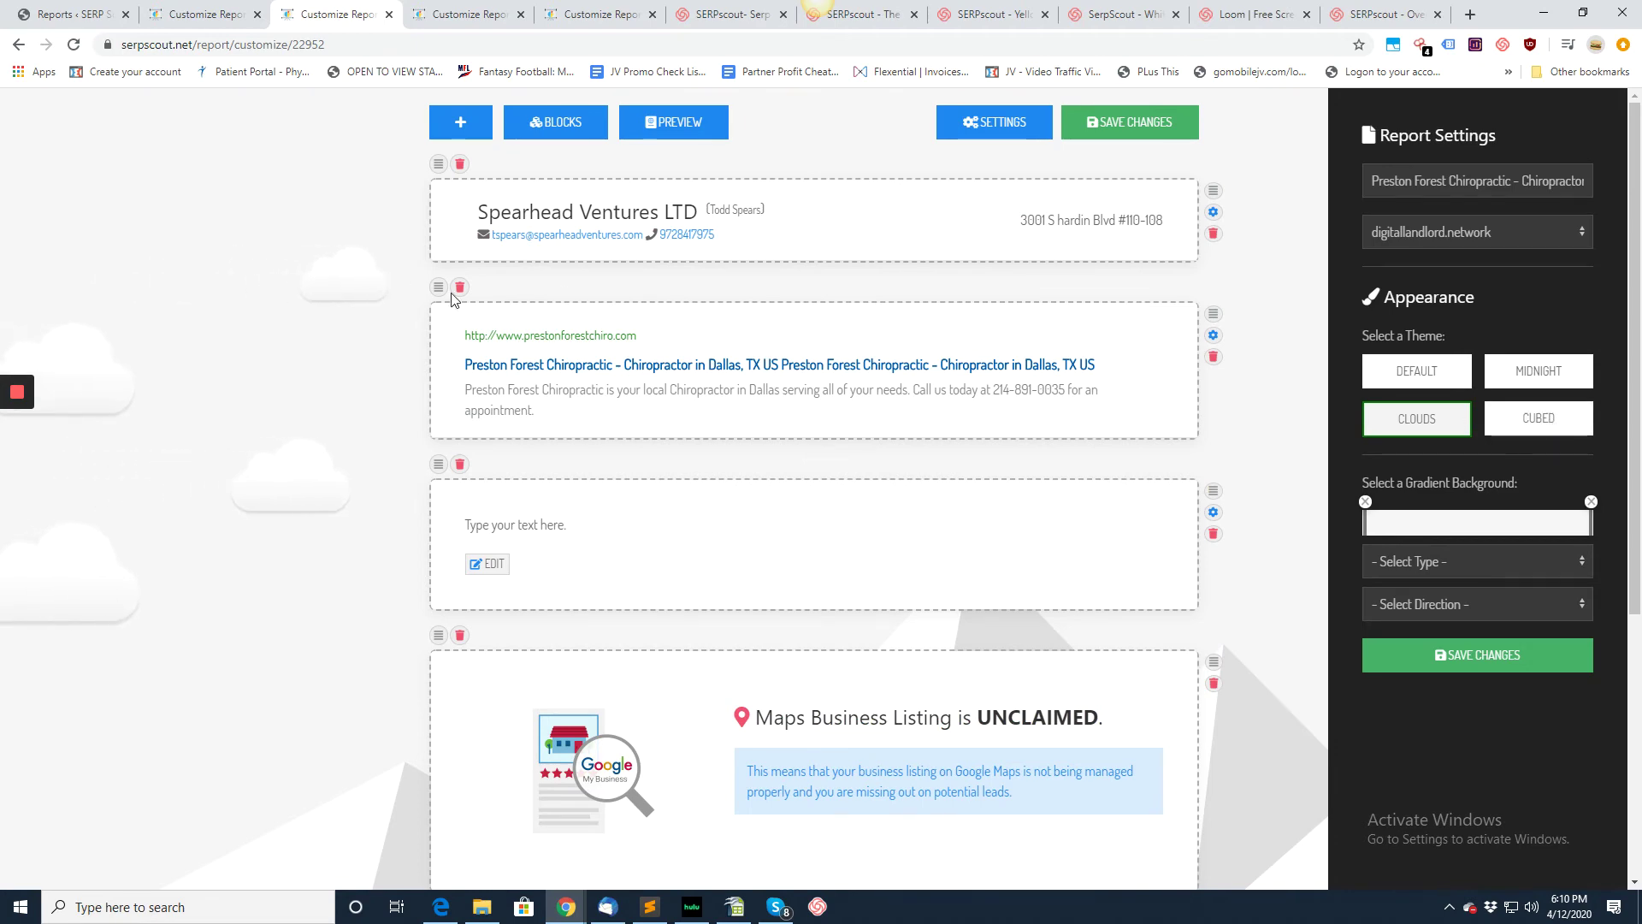
pyautogui.click(1540, 372)
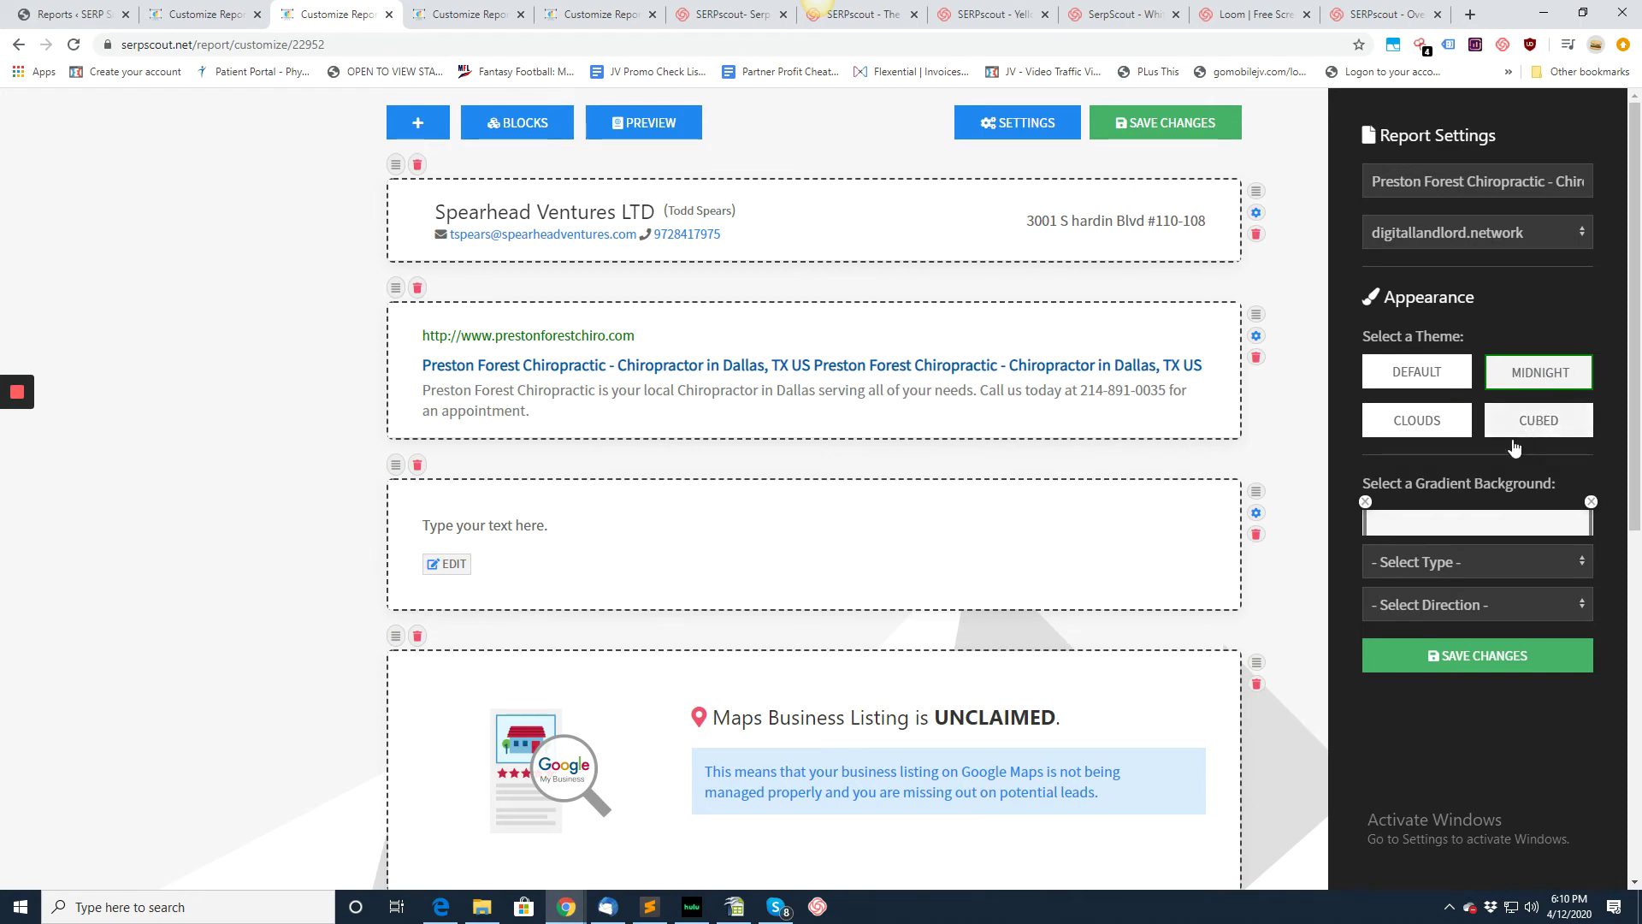
pyautogui.click(1530, 430)
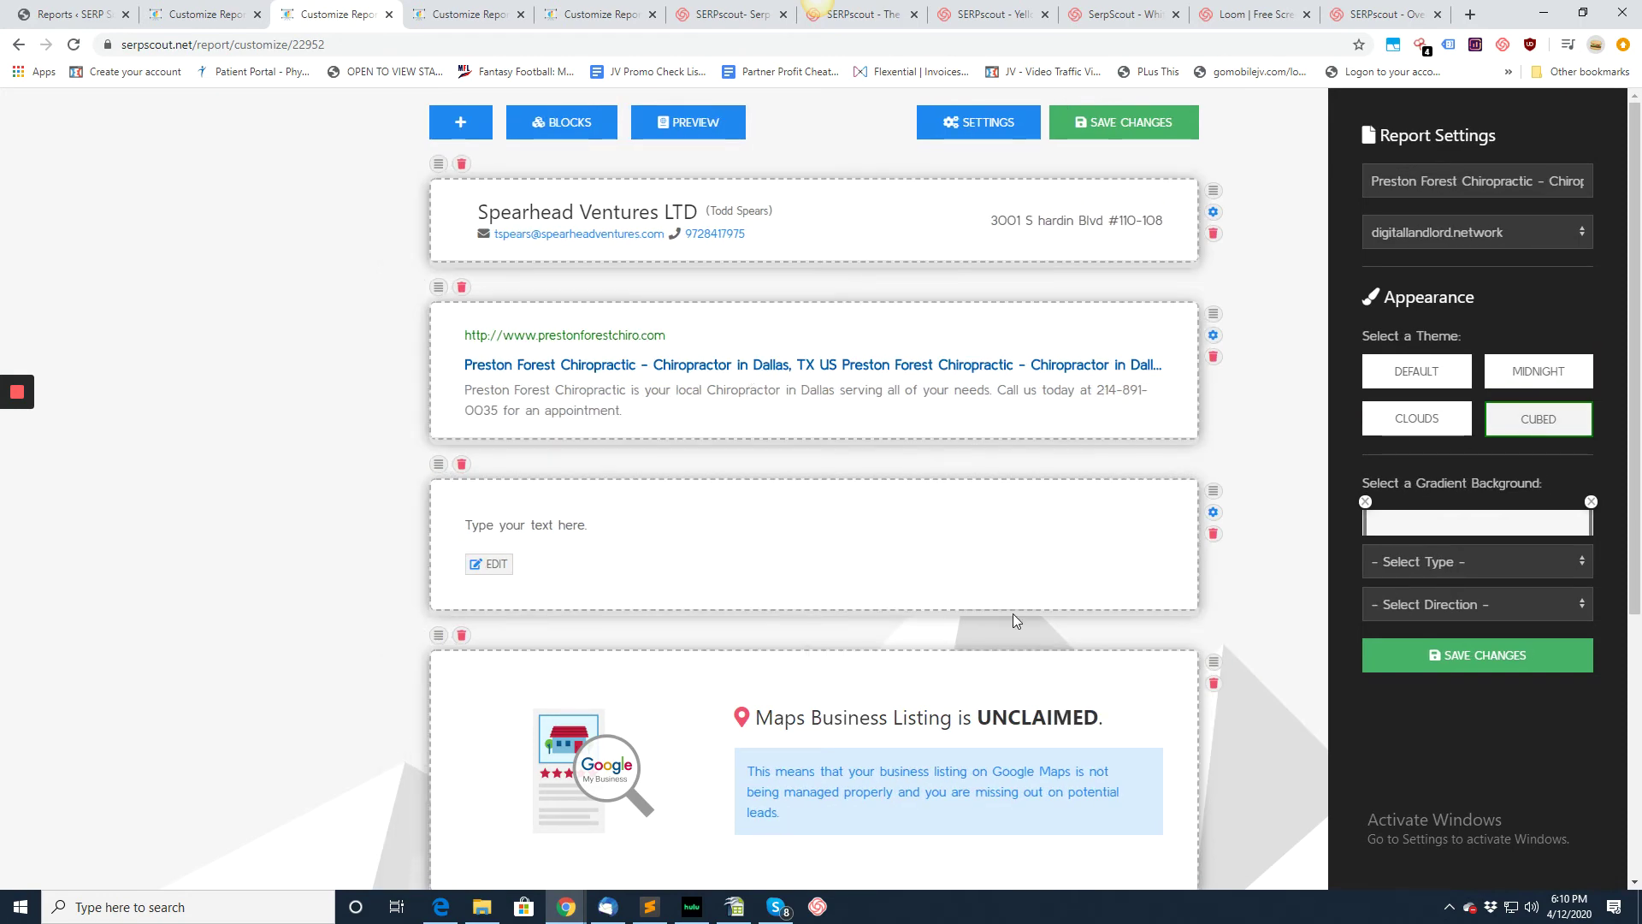
pyautogui.click(1417, 418)
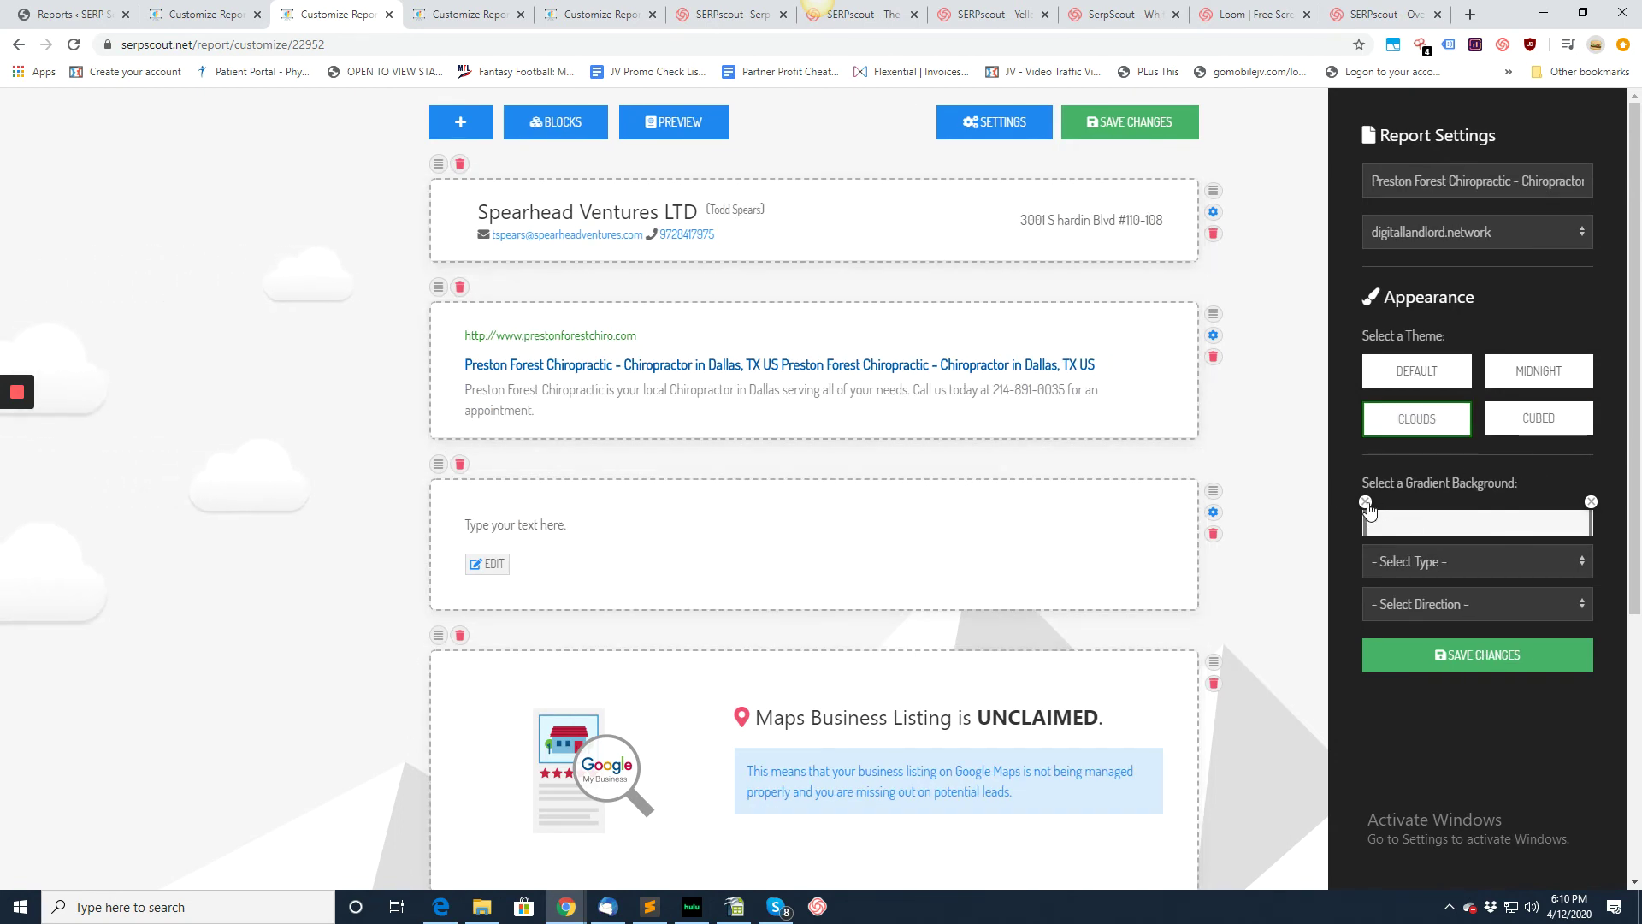
# Add two stops to the background gradient, set it to Linear with direction Top, shift the first added stop, and save the settings
pyautogui.click(1400, 517)
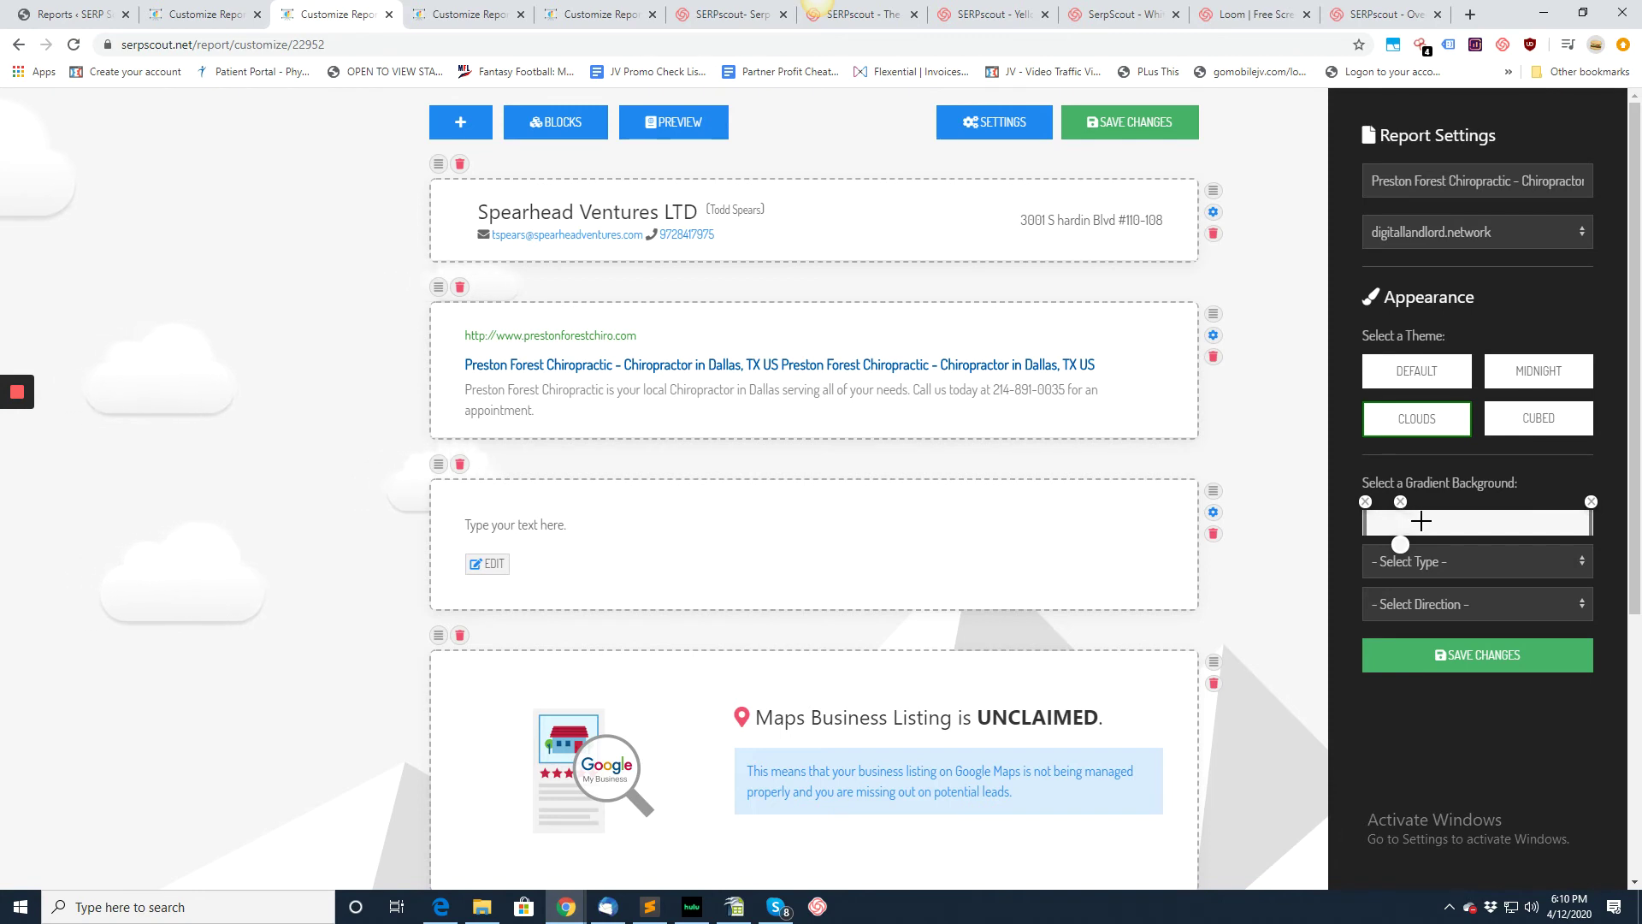
pyautogui.click(1460, 520)
pyautogui.click(1475, 562)
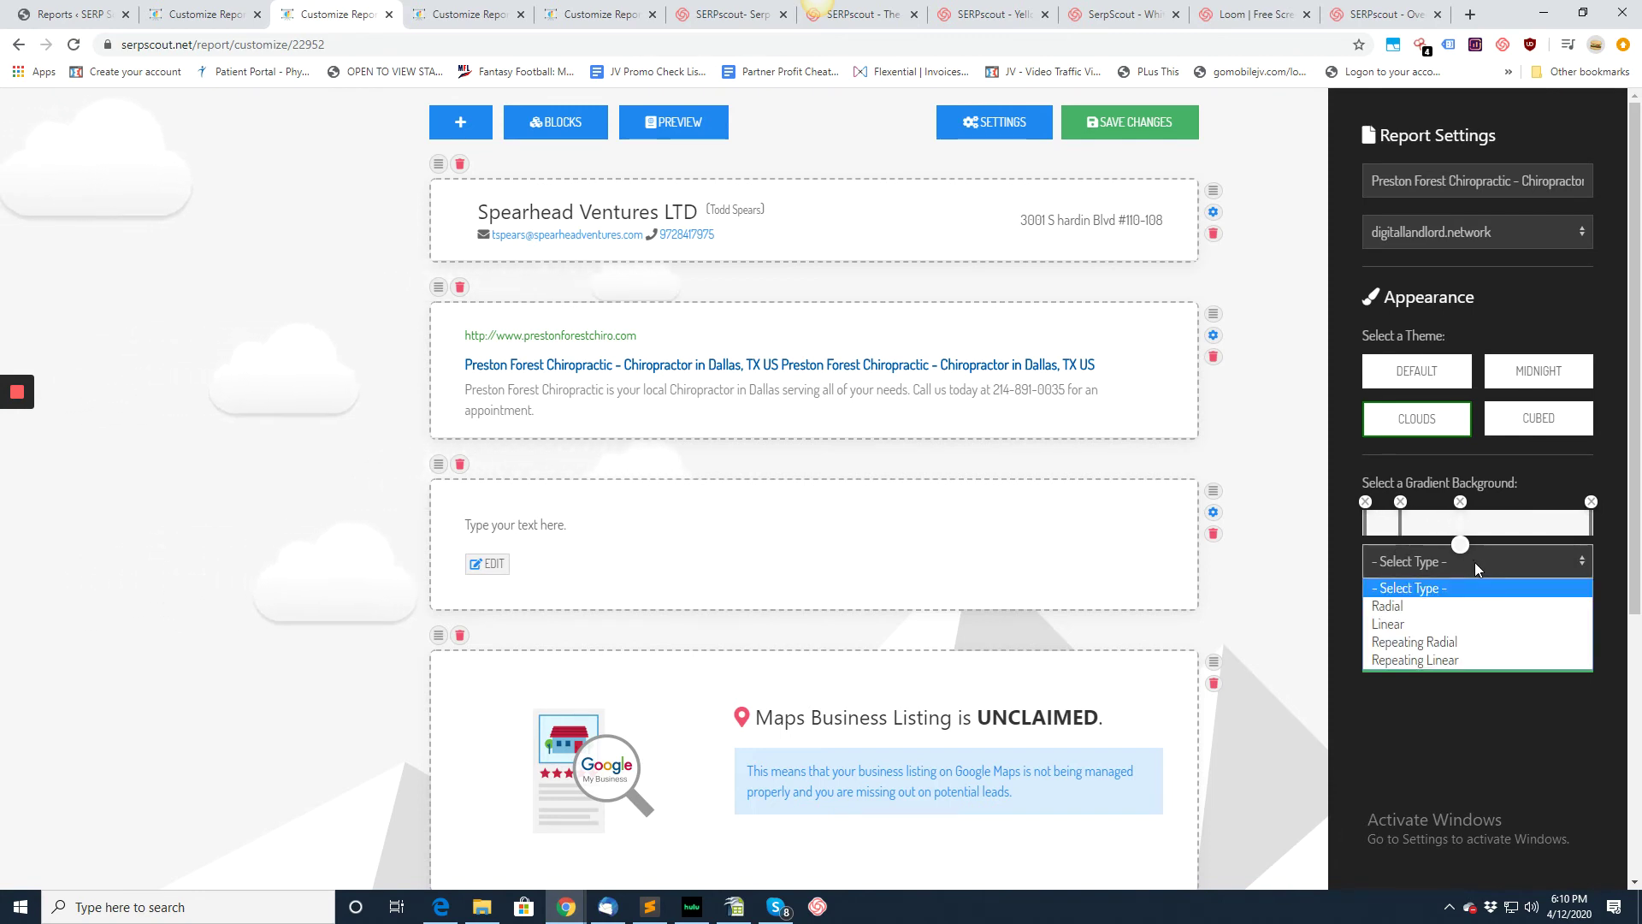
pyautogui.click(1469, 617)
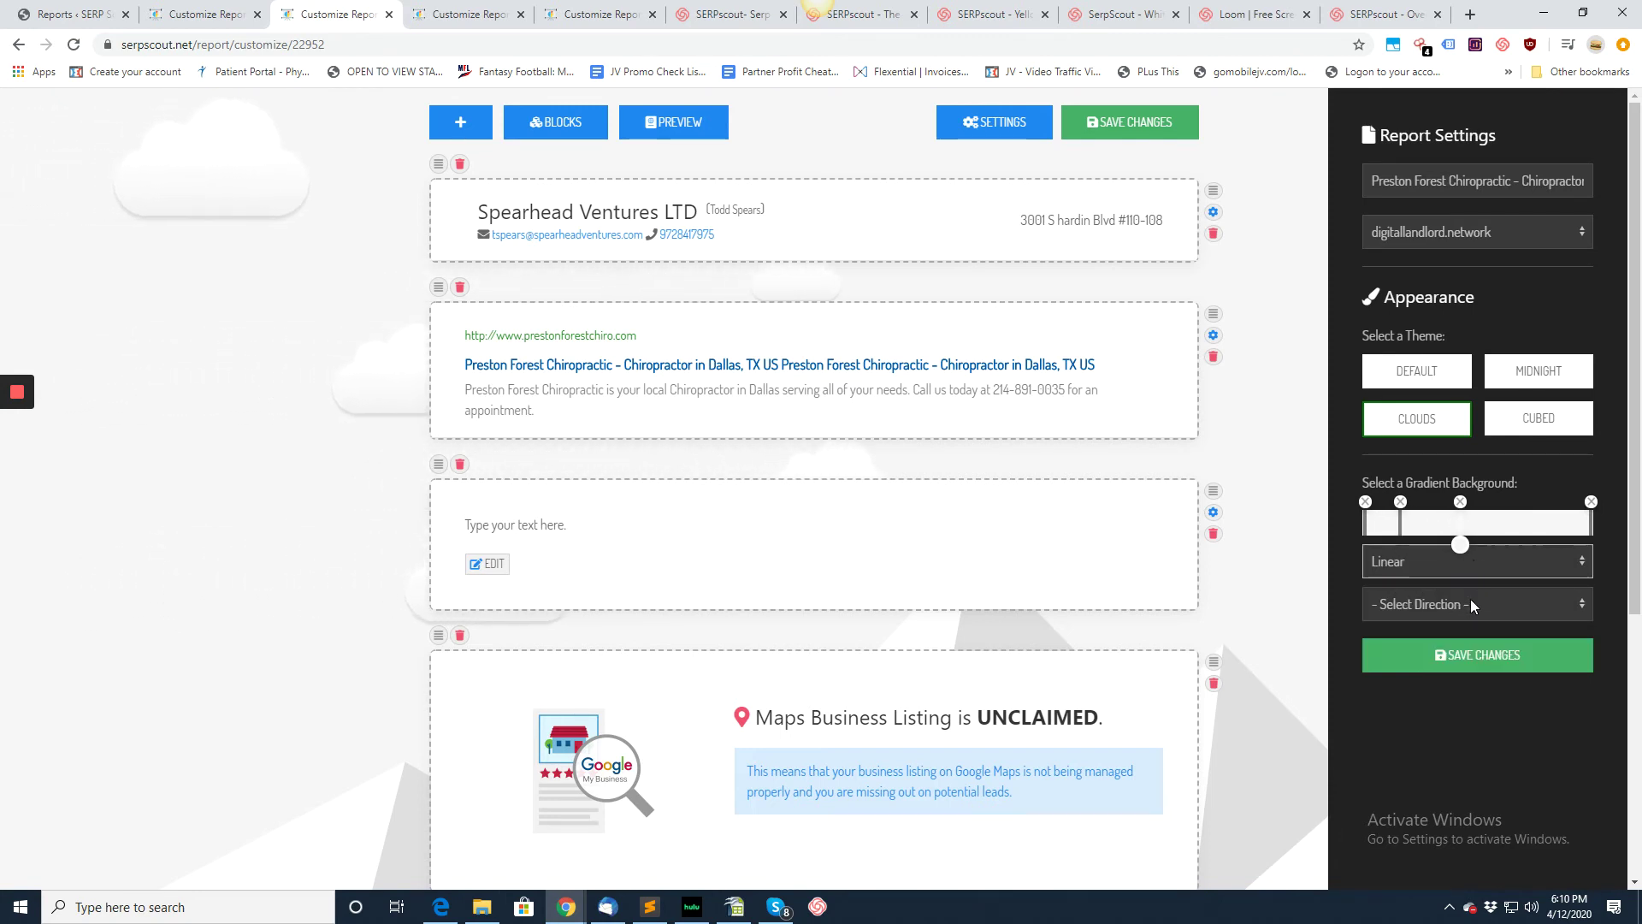
pyautogui.click(1470, 603)
pyautogui.click(1467, 654)
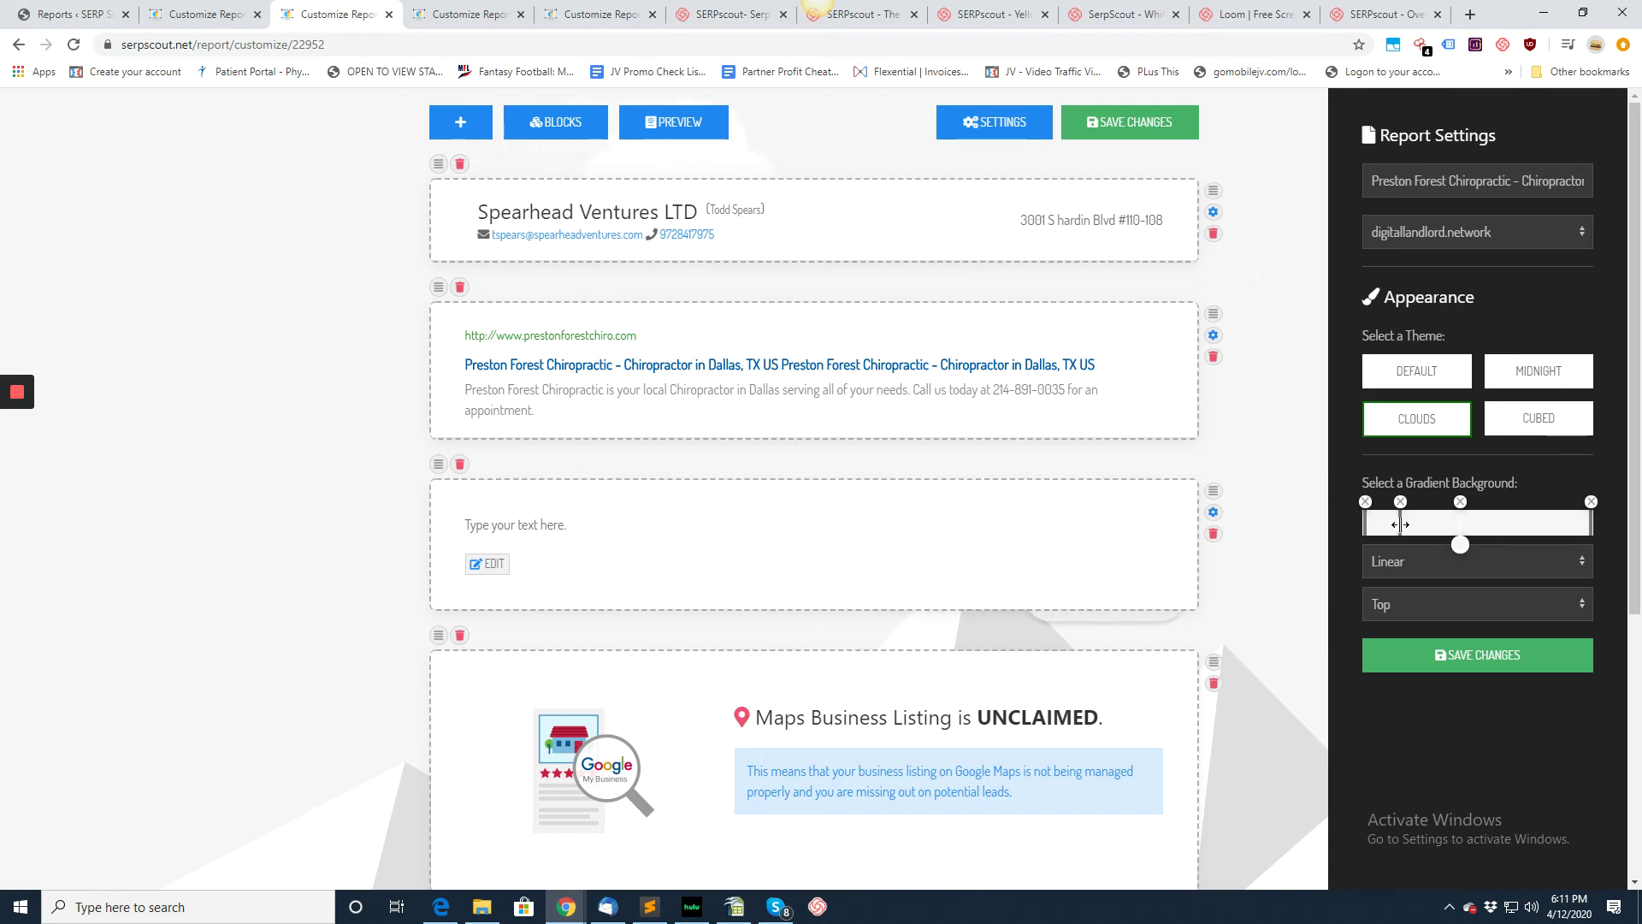
pyautogui.moveTo(1400, 518); pyautogui.dragTo(1432, 517)
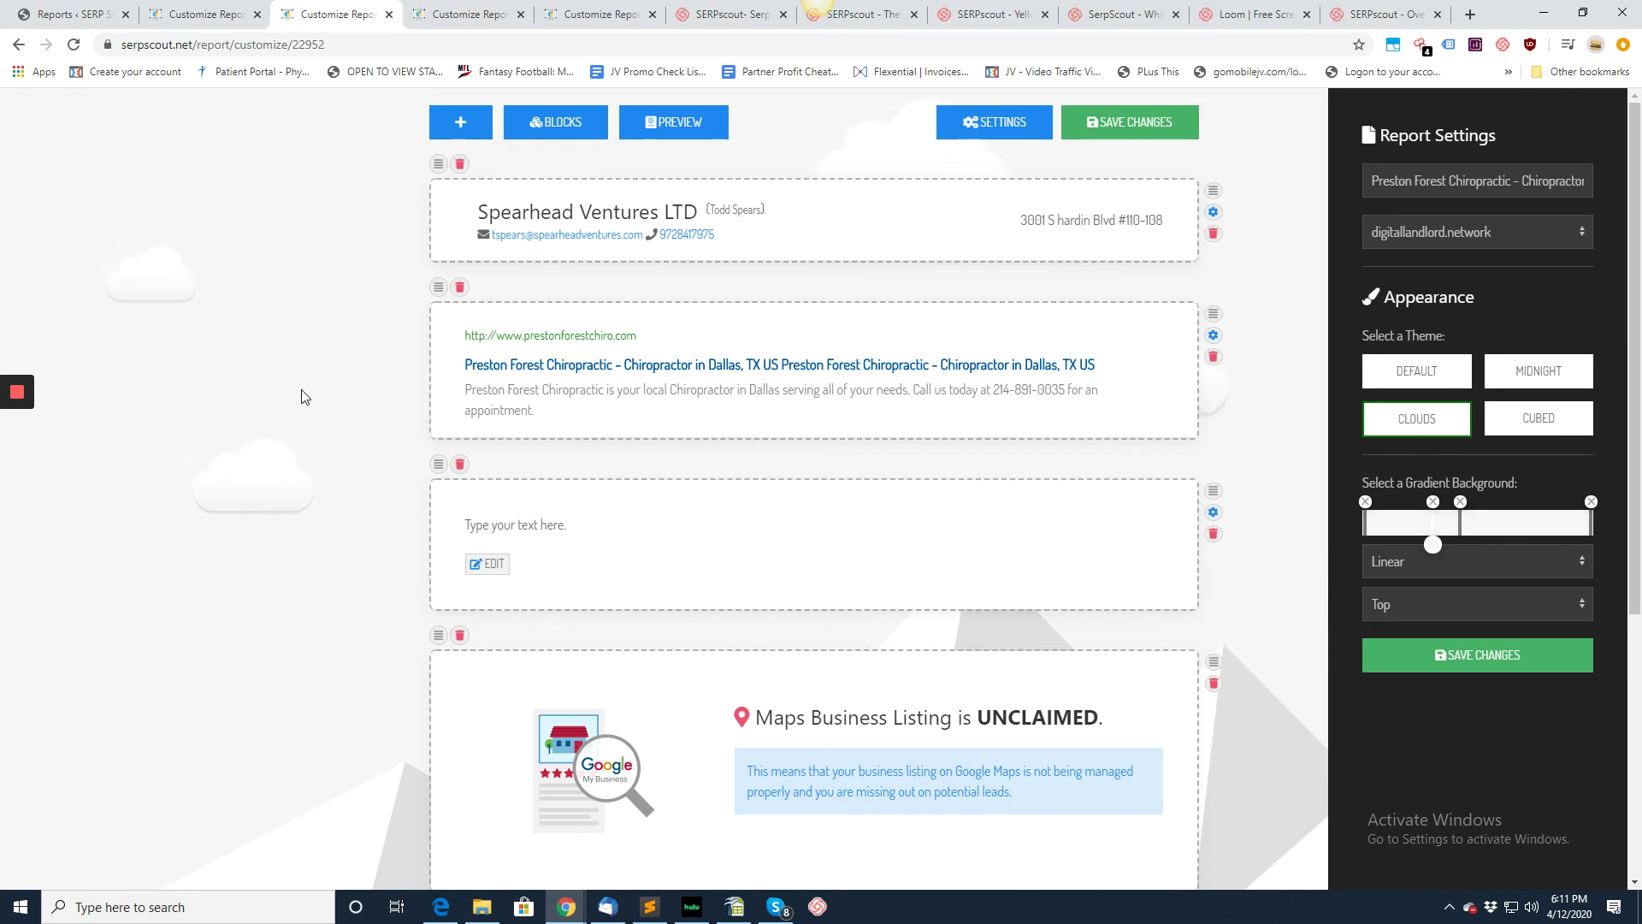
pyautogui.click(1478, 655)
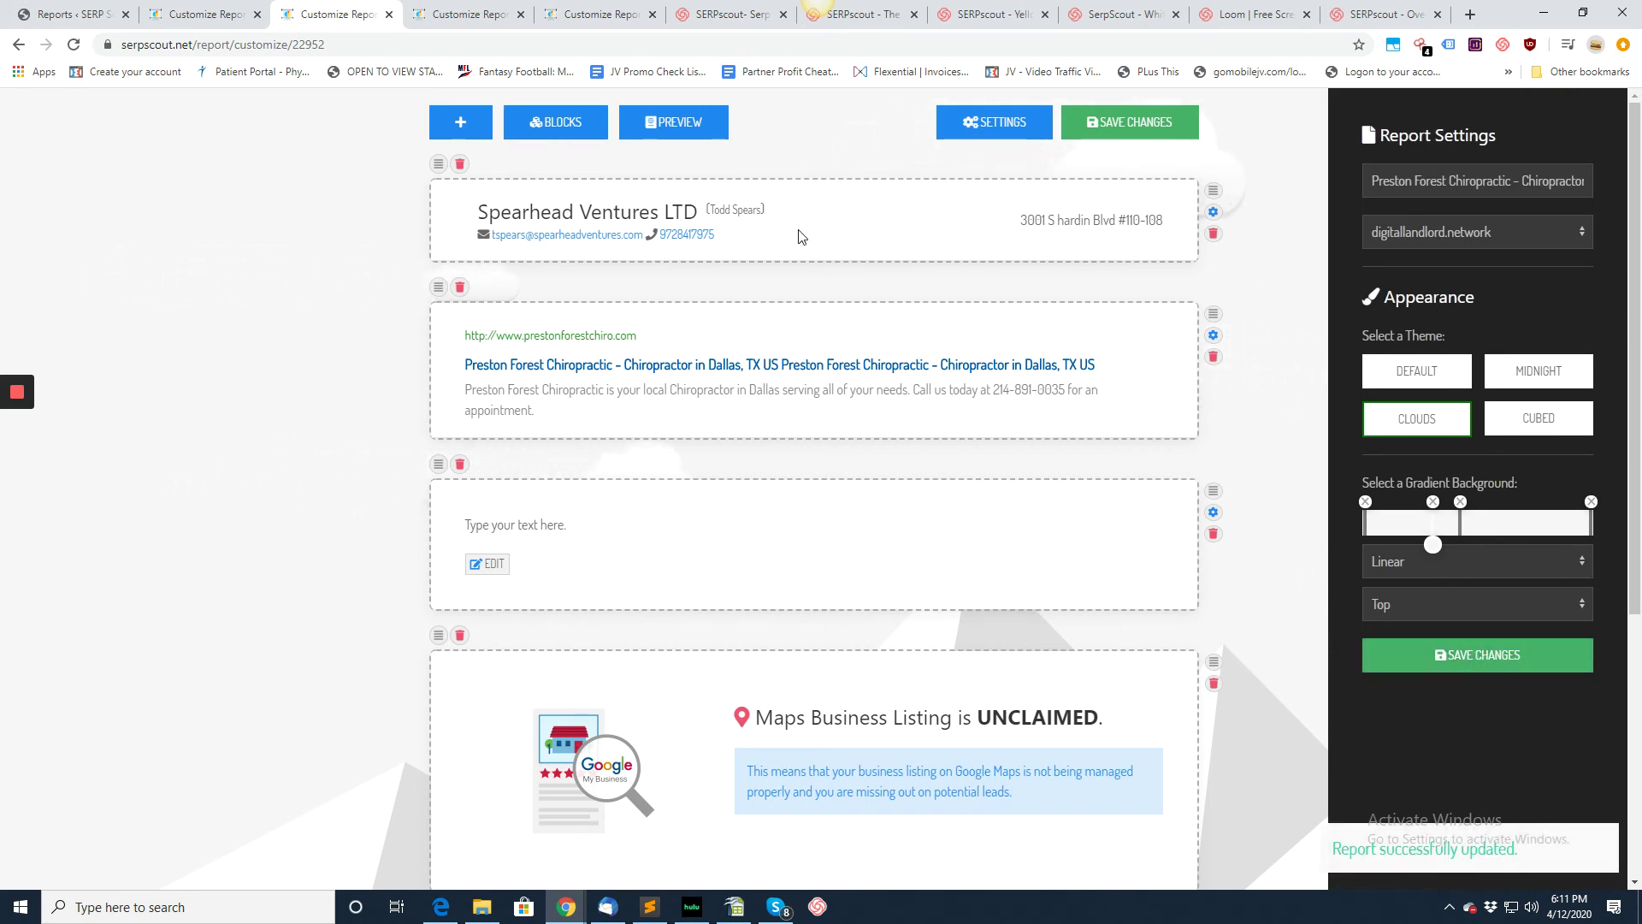
# Preview the report and download it as report.html into the Stats folder
pyautogui.click(683, 127)
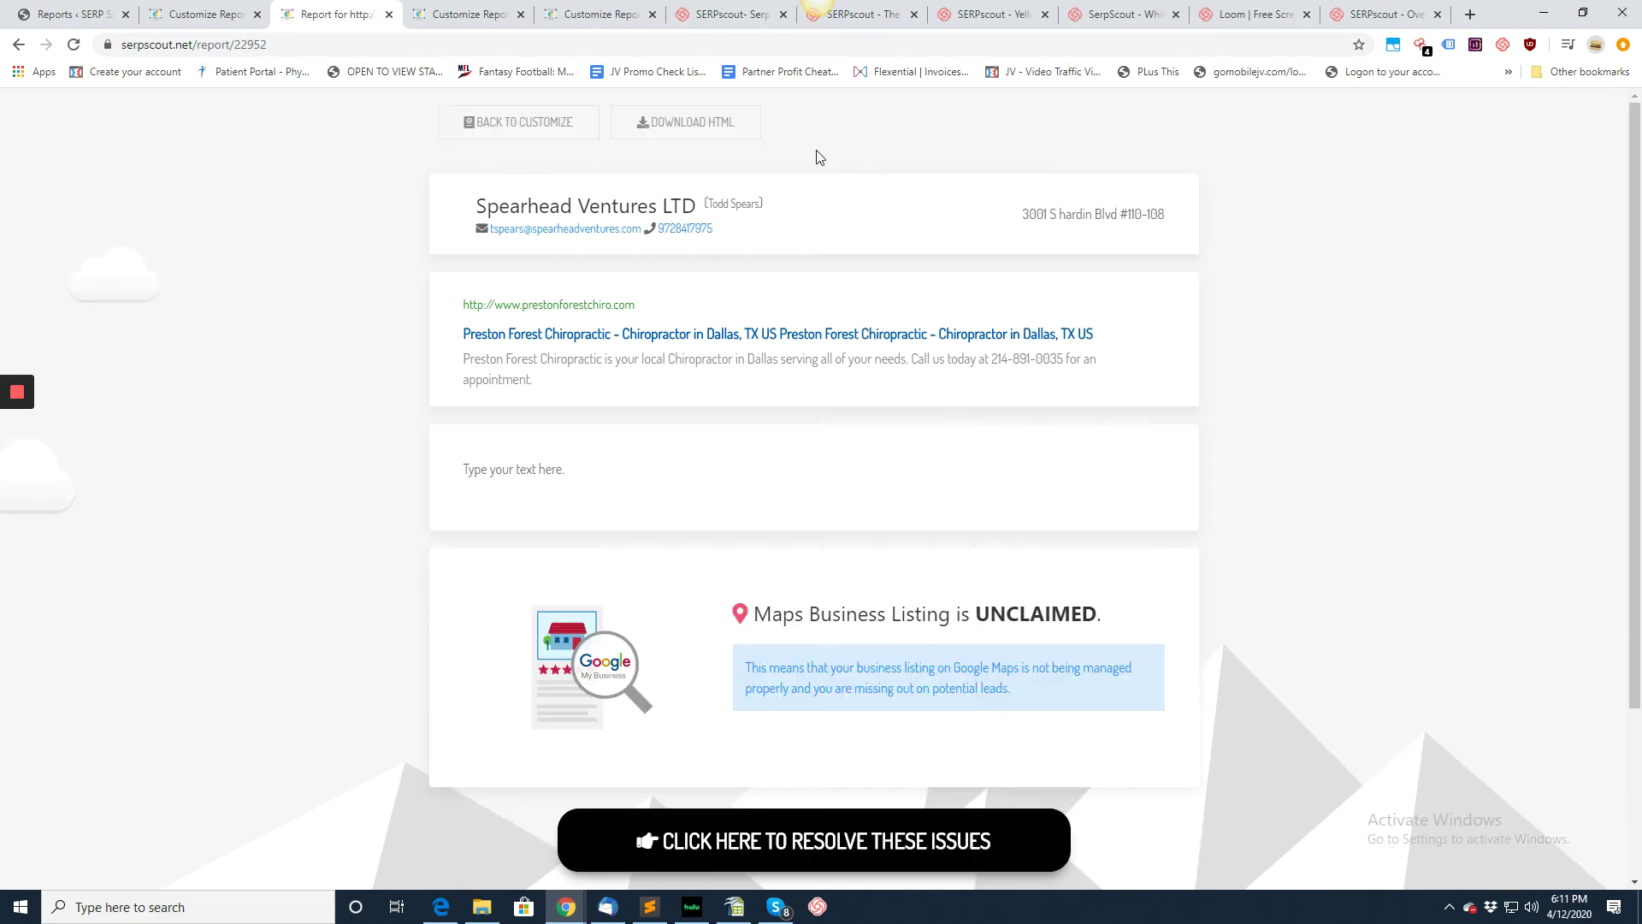
pyautogui.click(695, 130)
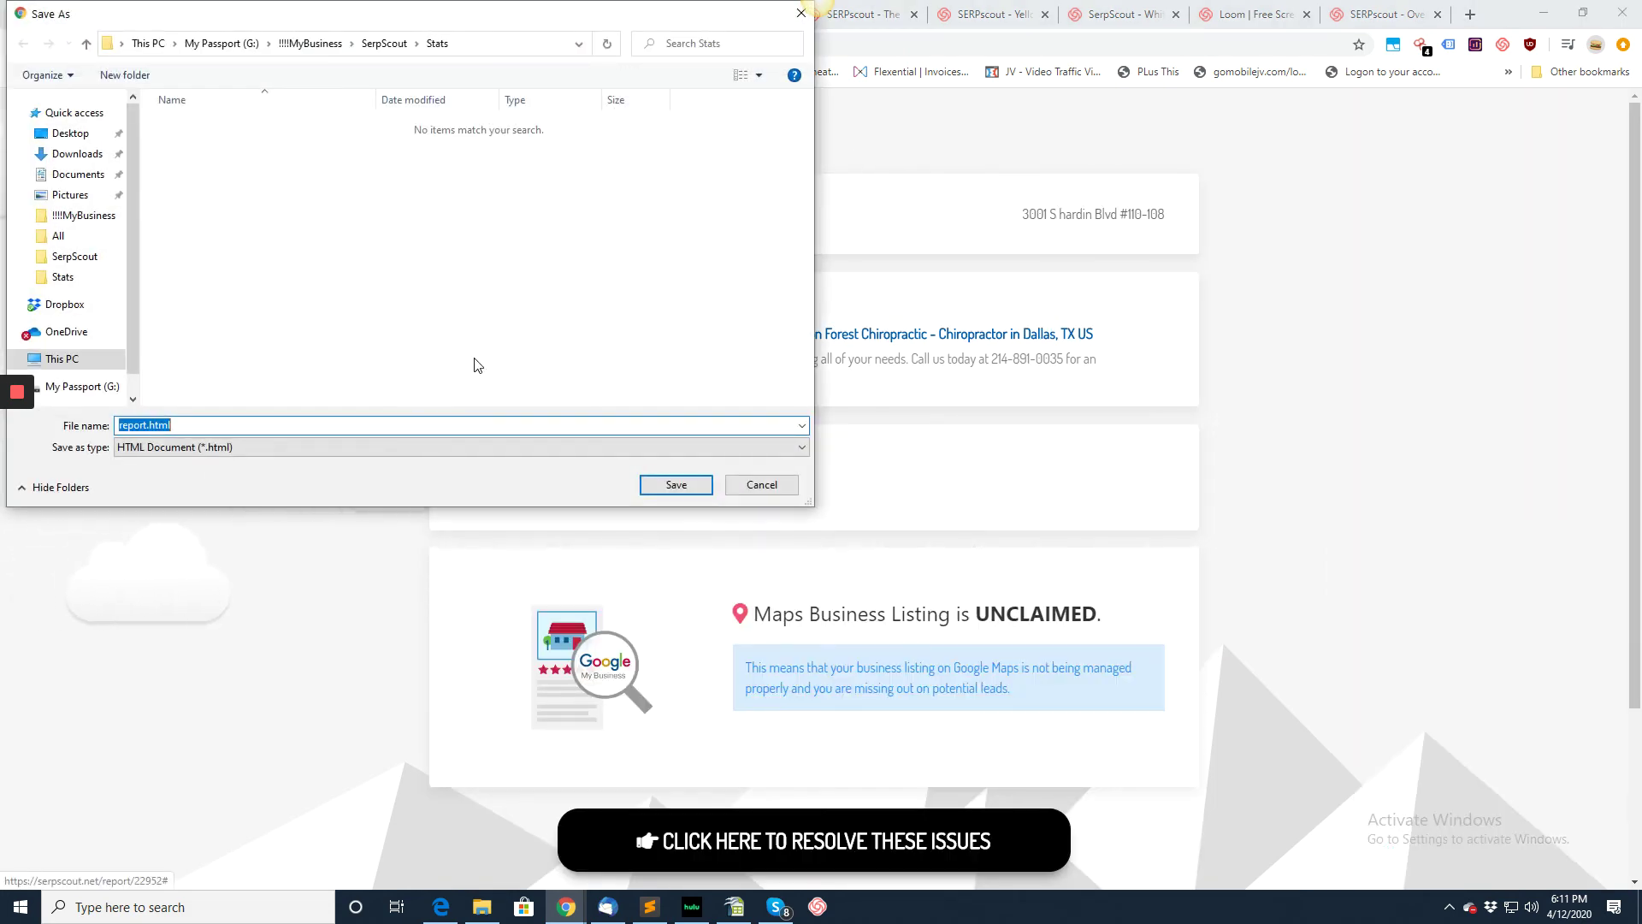
pyautogui.click(676, 485)
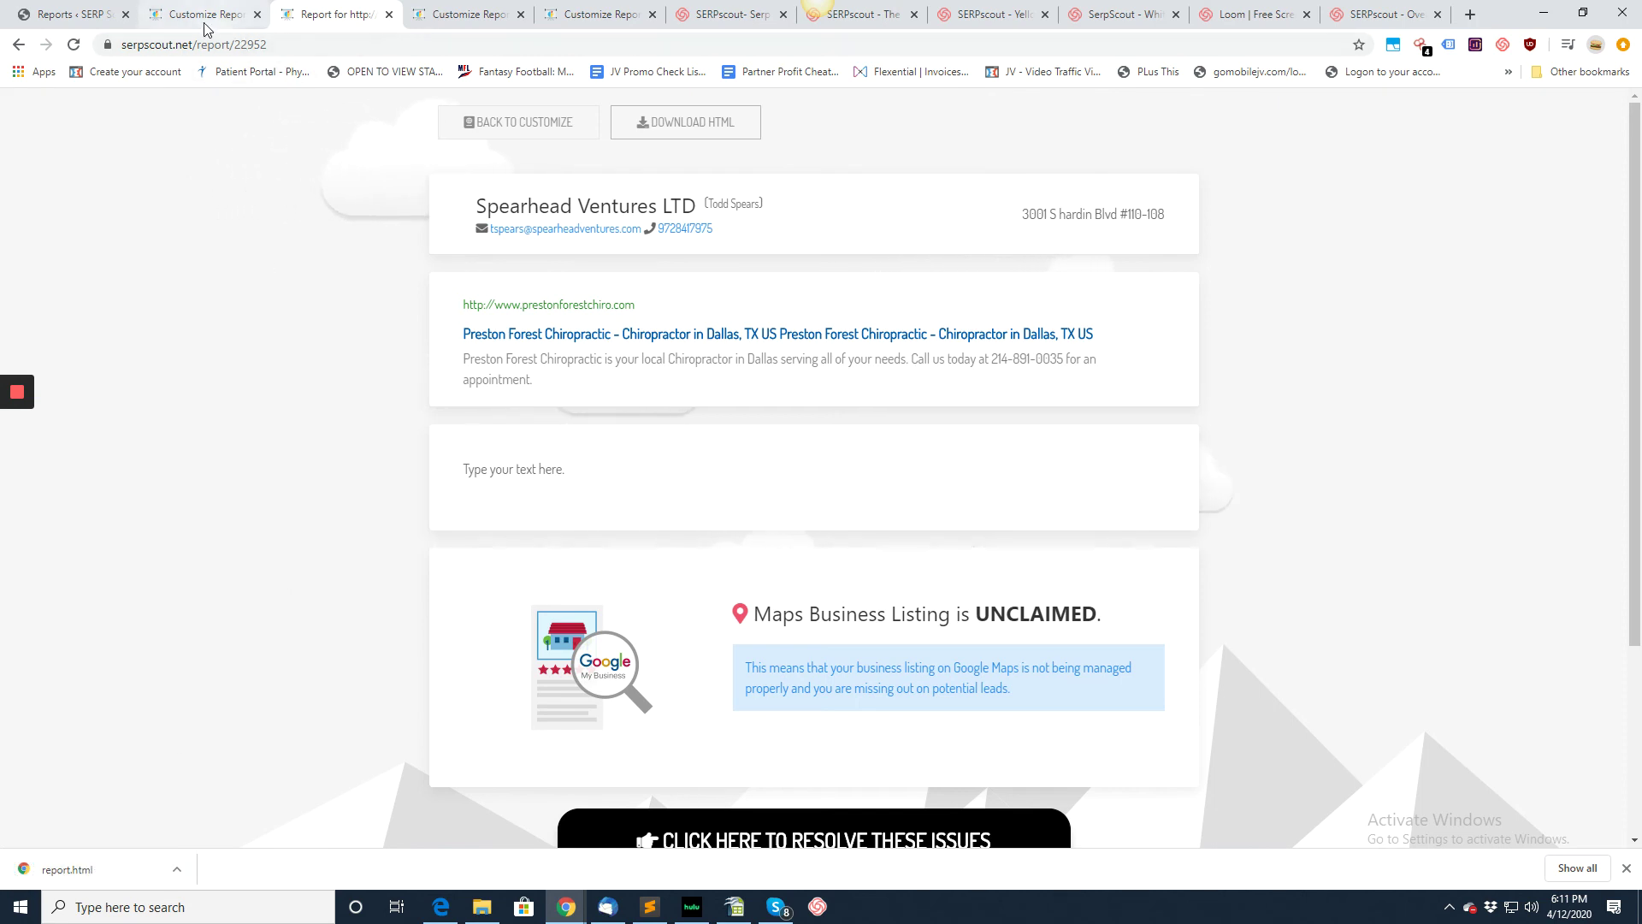
# Return from the preview to the report's customization page and examine the Copy From tool for reusing a pre-existing report's contents
pyautogui.click(175, 18)
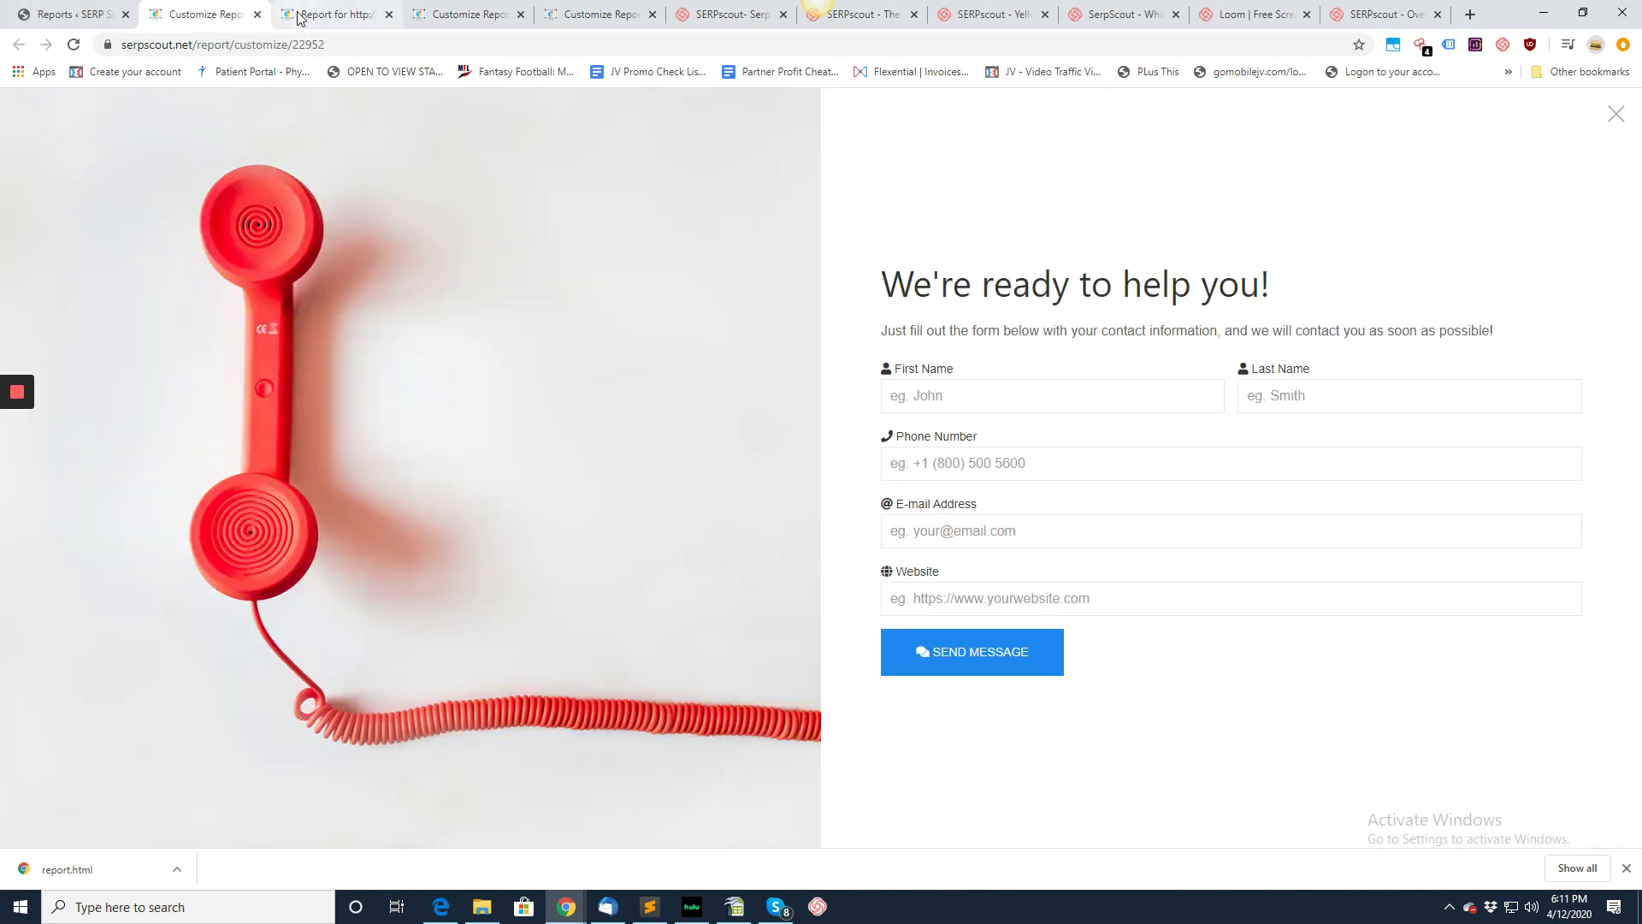
pyautogui.click(332, 19)
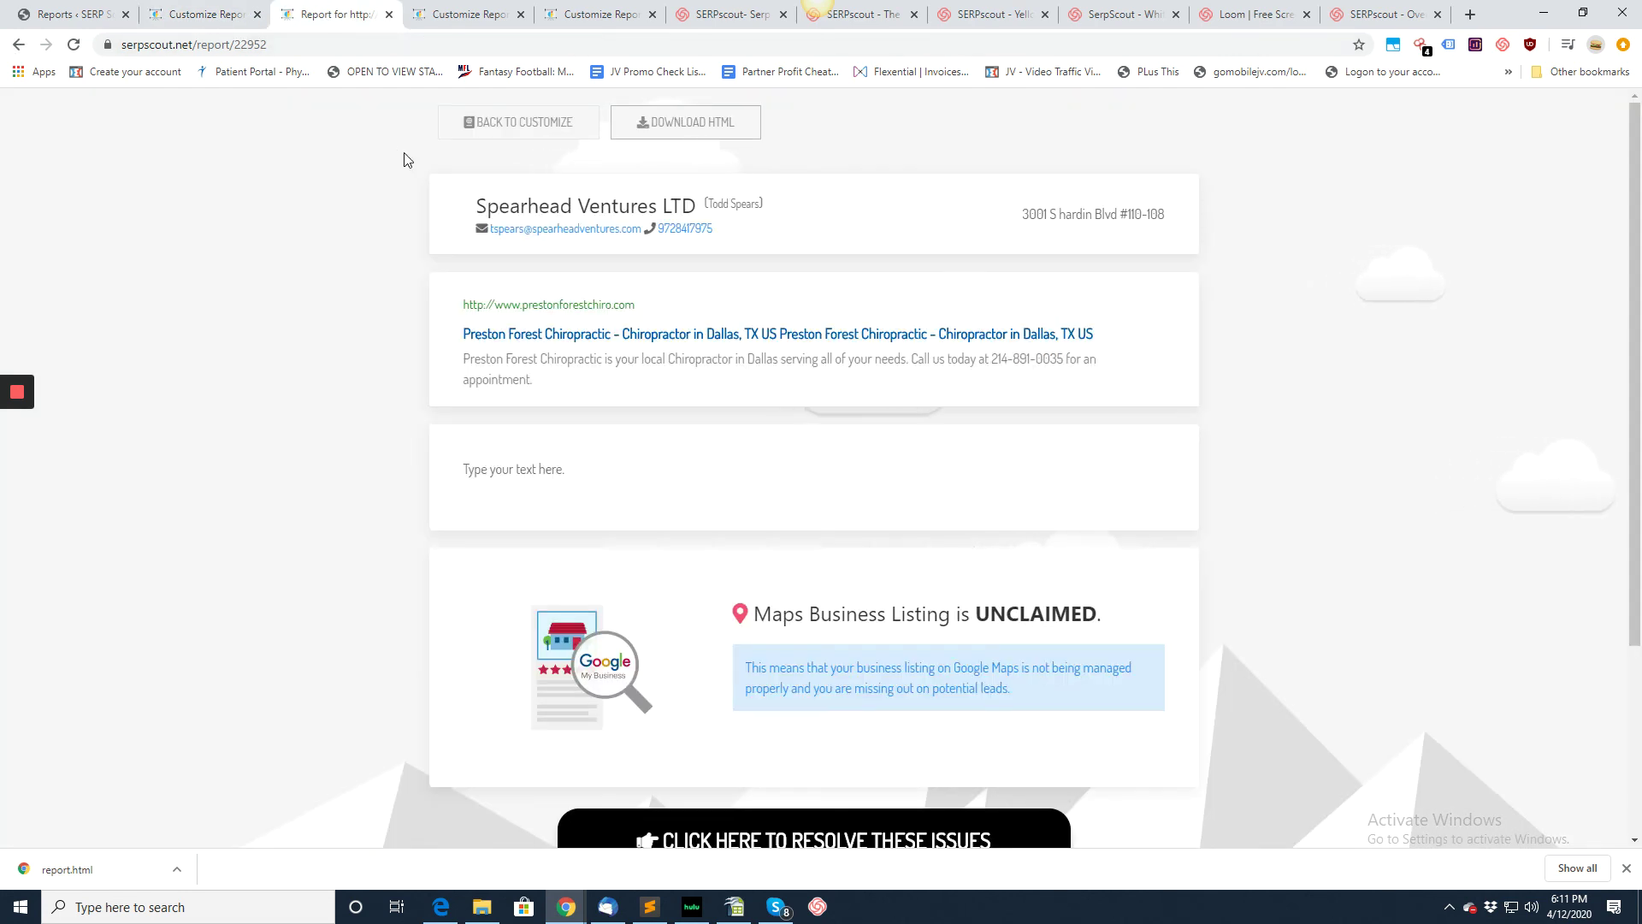
pyautogui.click(520, 135)
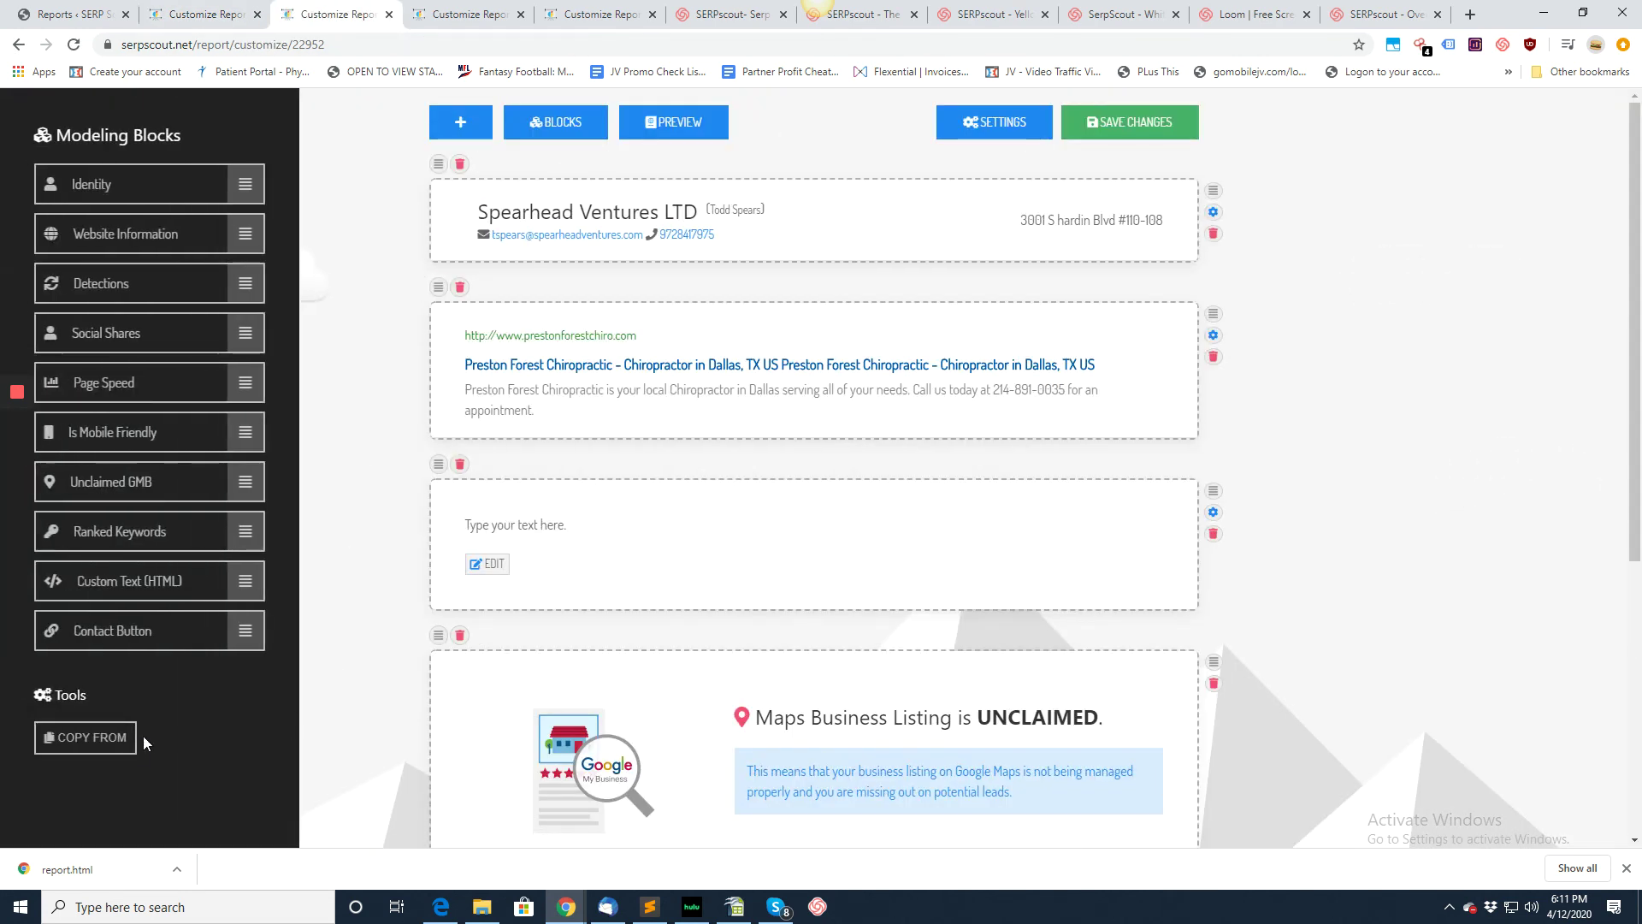
pyautogui.click(84, 737)
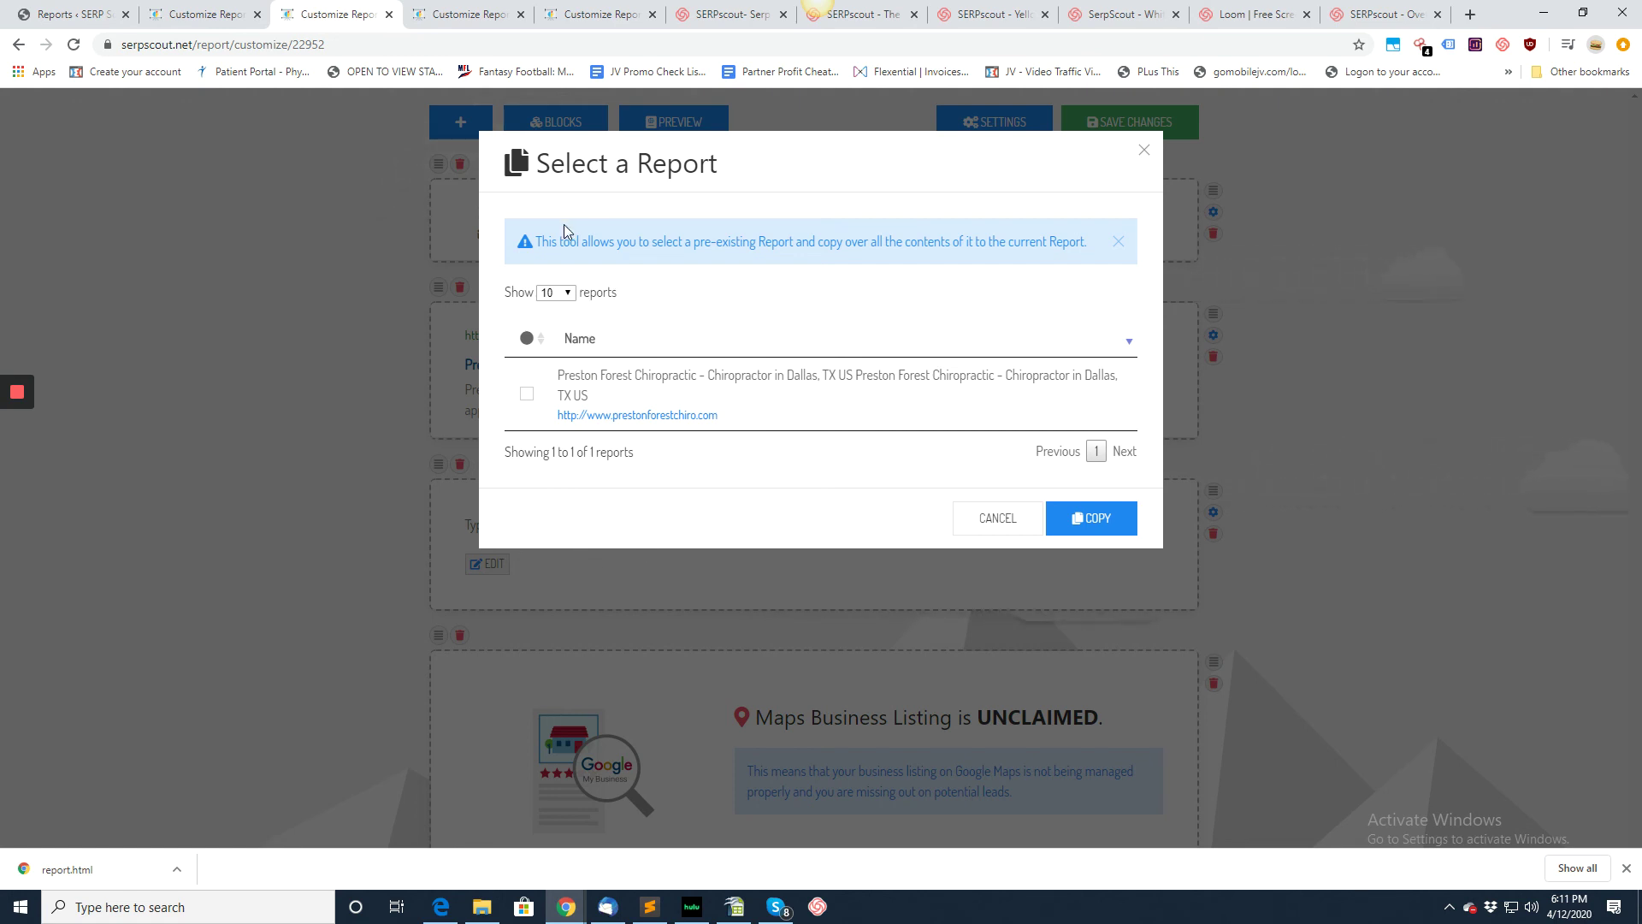
pyautogui.click(664, 243)
pyautogui.click(995, 528)
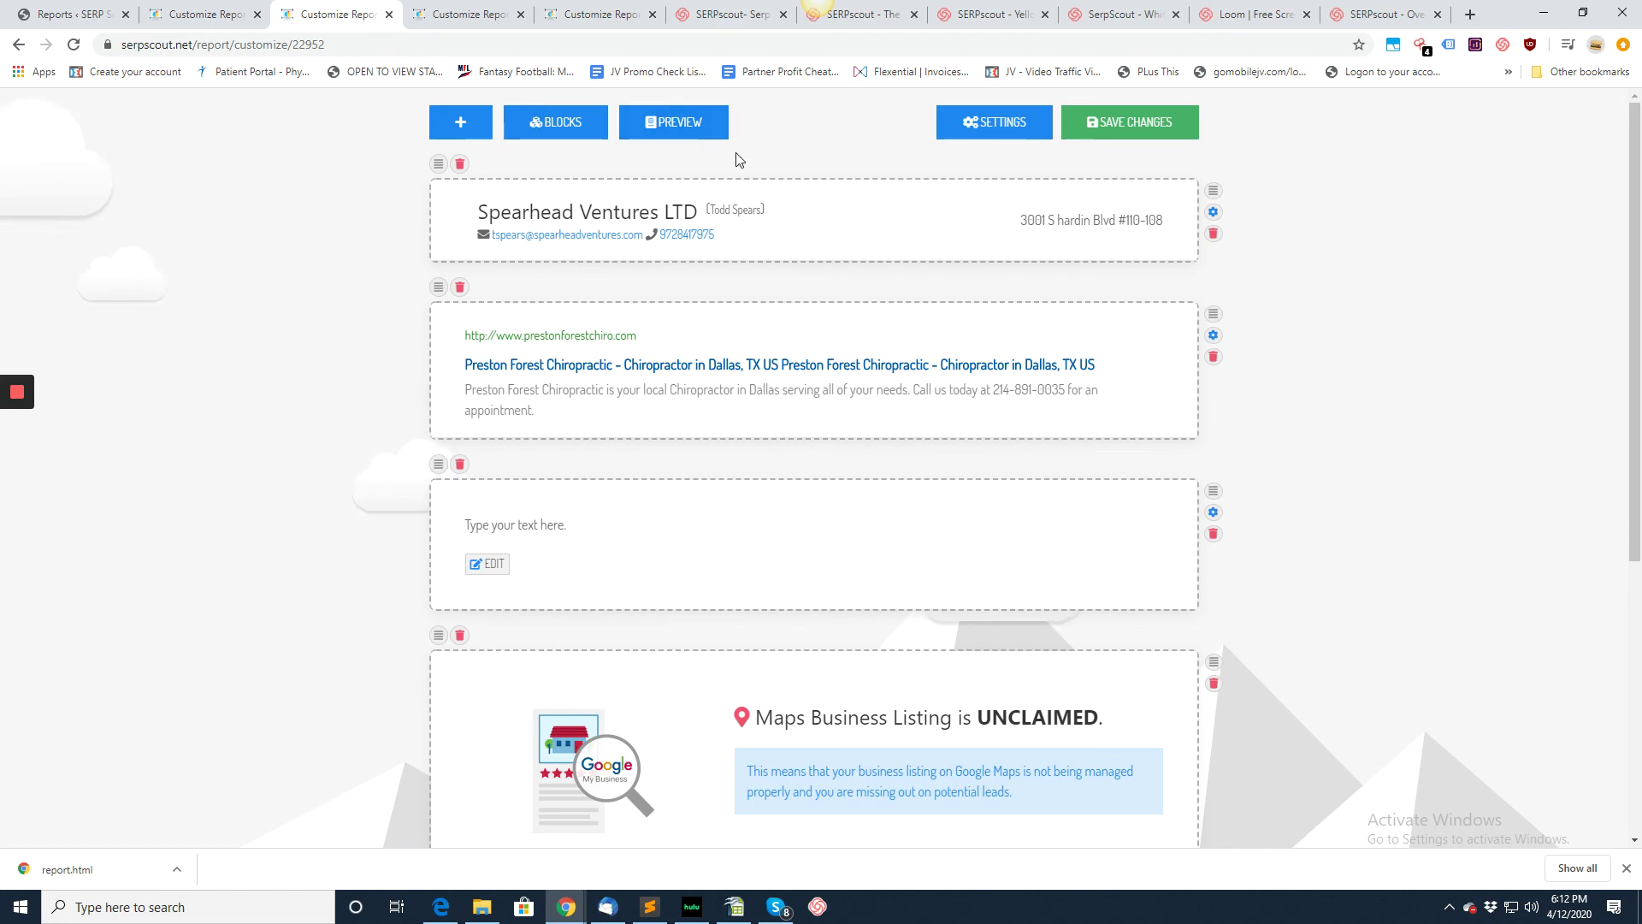
pyautogui.scroll(-1, 816, 463)
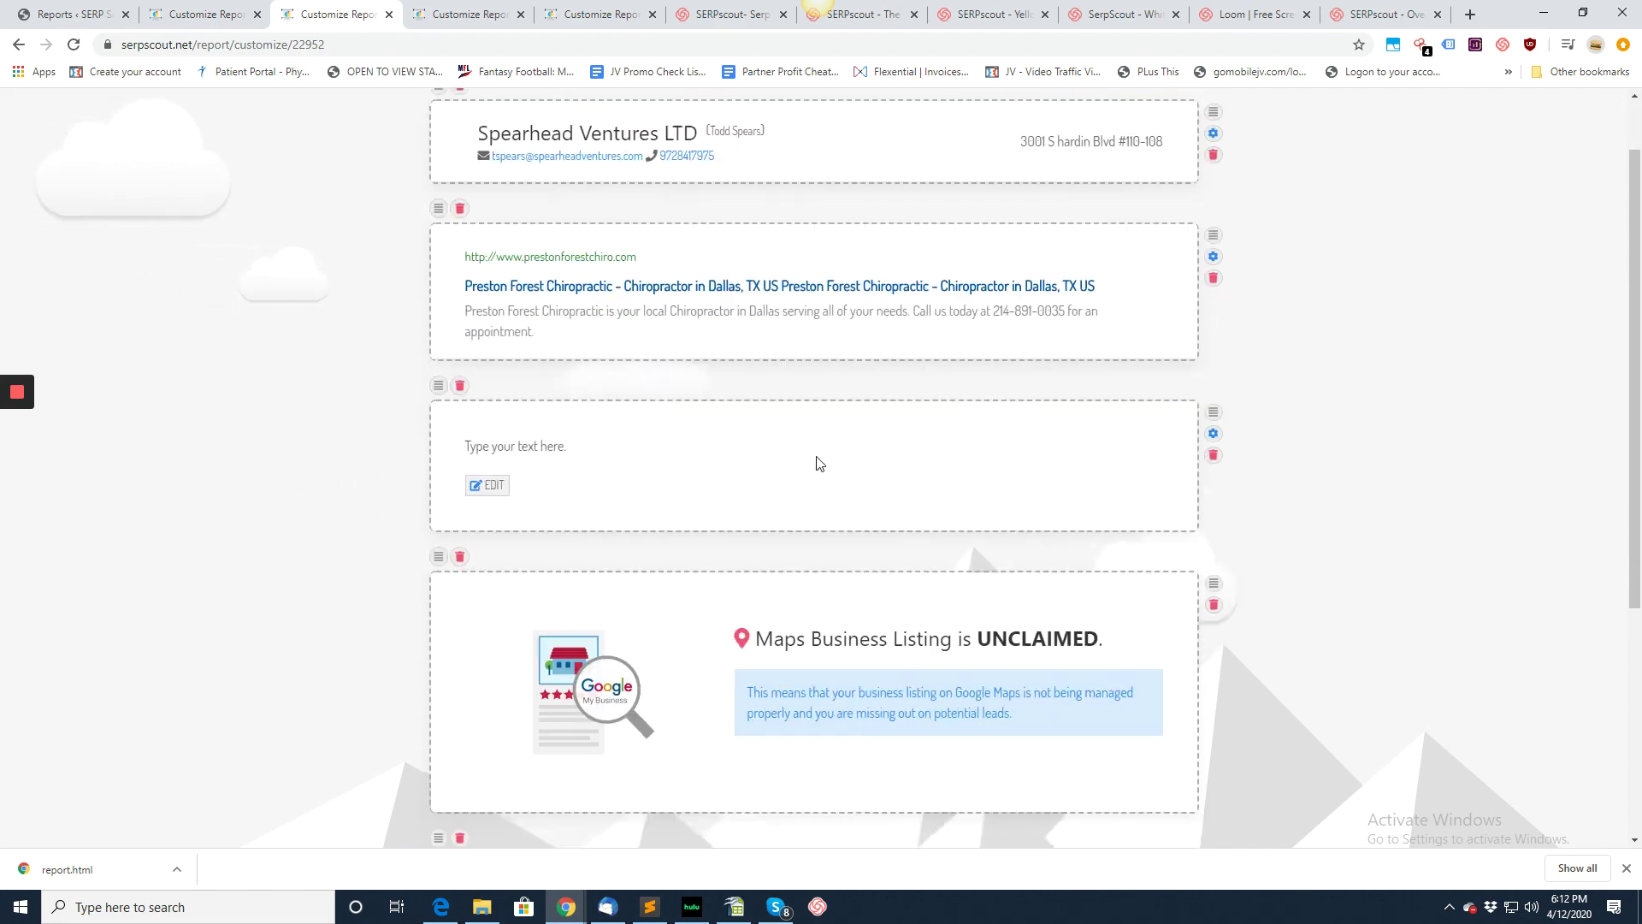
pyautogui.scroll(-4, 816, 464)
pyautogui.scroll(5, 816, 464)
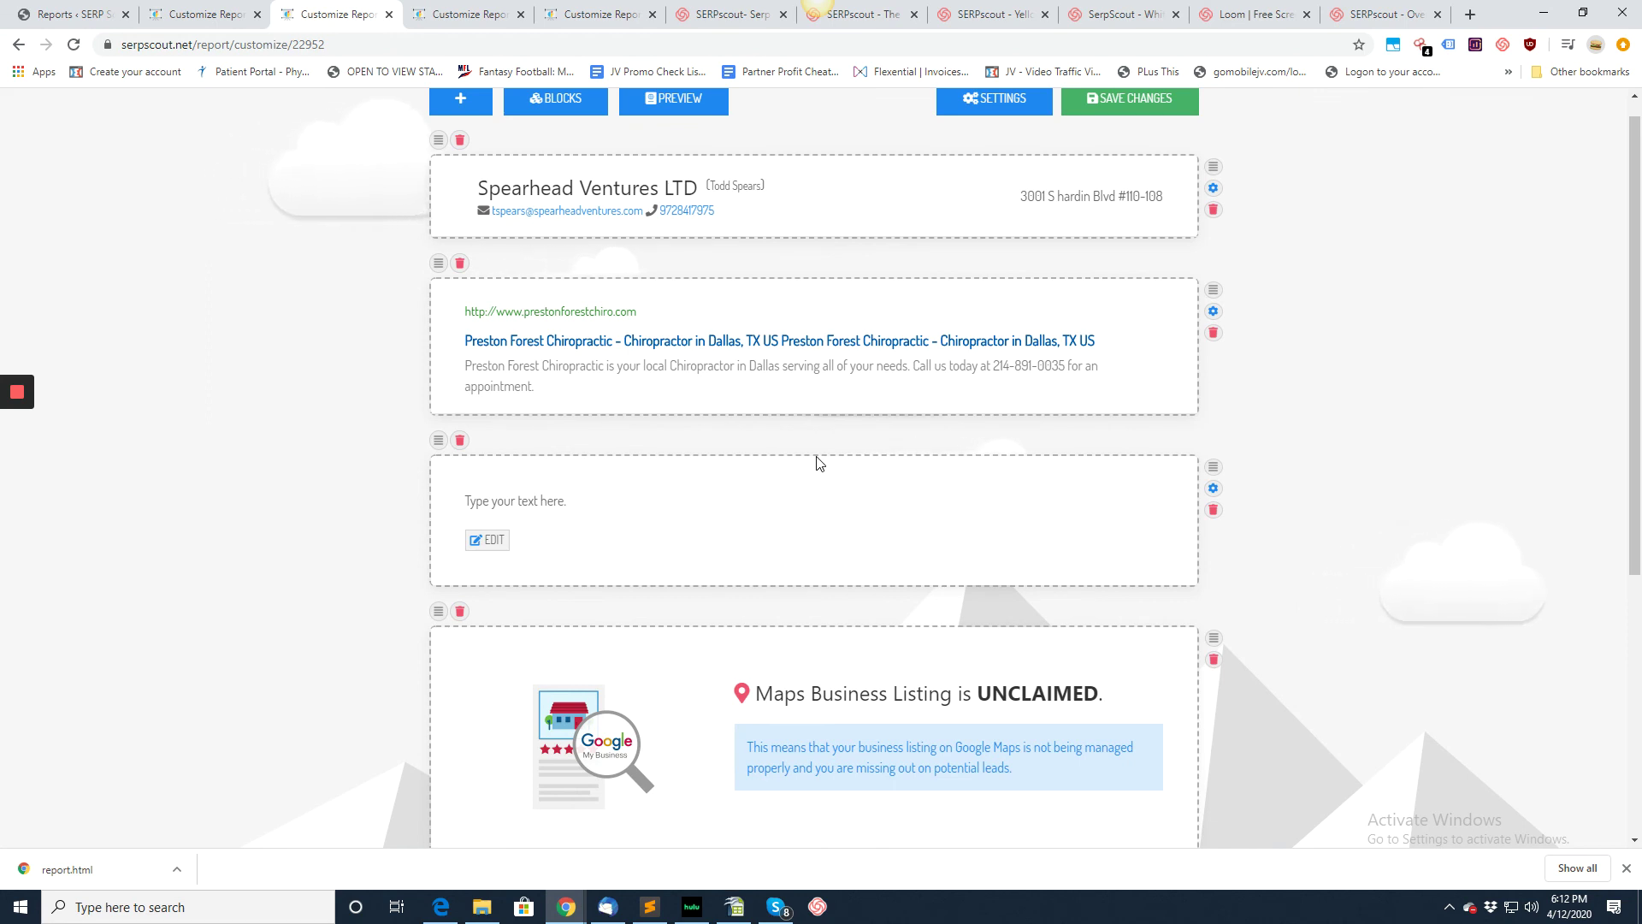
pyautogui.scroll(1, 816, 463)
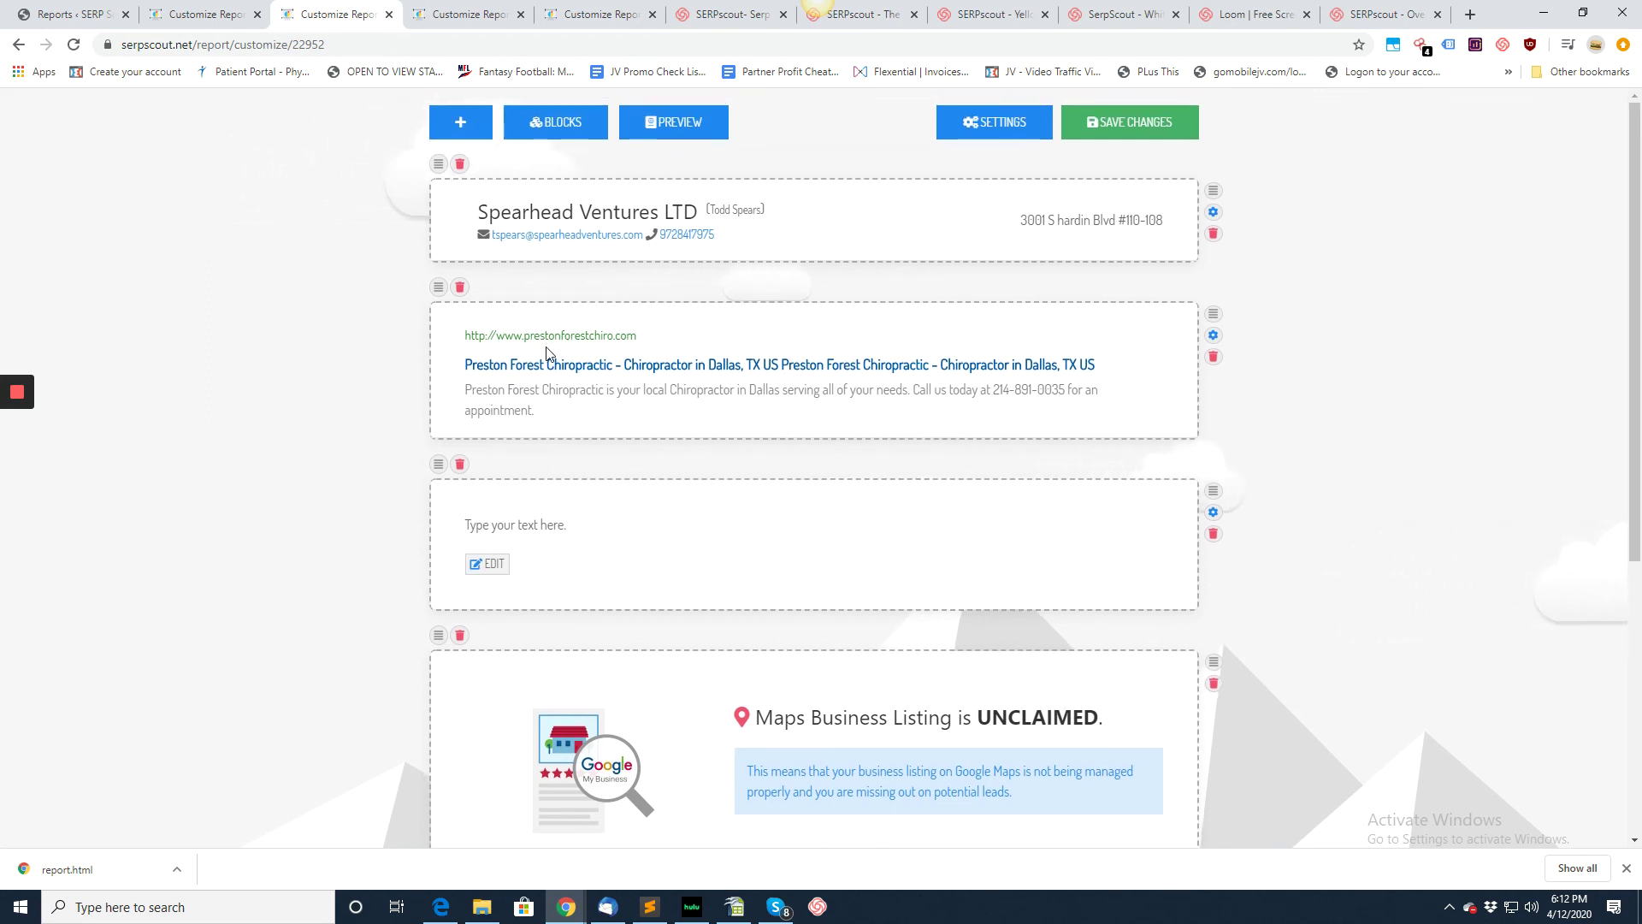